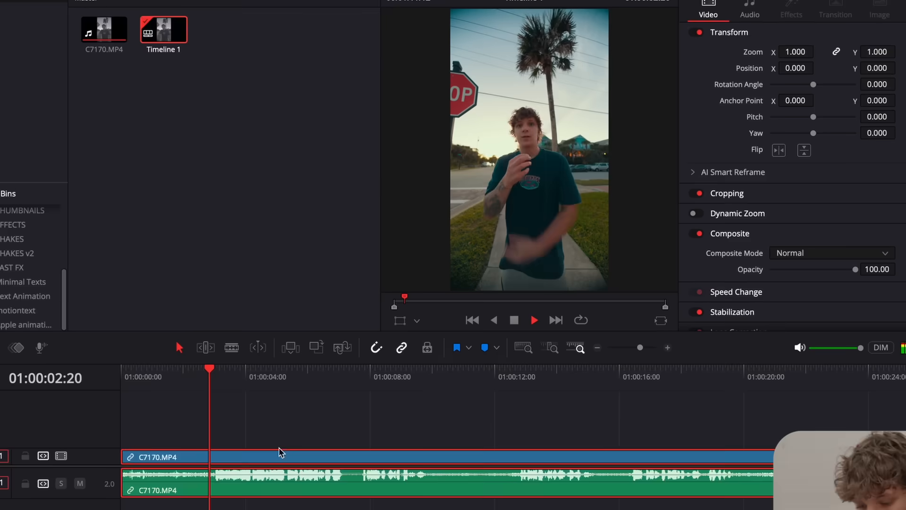
# Split the talking clip C7170.MP4 at its pauses and ripple-trim the dead sections up to about 01:00:14:12
pyautogui.hotkey('ctrl', 'shift', '[')
pyautogui.hotkey('ctrl', 'b')
pyautogui.click(217, 370)
pyautogui.hotkey('ctrl', 'shift', '[')
pyautogui.hotkey('ctrl', 'b')
pyautogui.hotkey('ctrl', 'b')
pyautogui.hotkey('ctrl', 'shift', '[')
pyautogui.press('super+b')
pyautogui.press('super+minus')
pyautogui.click(491, 357)
pyautogui.press('super+shift+[')
# Split the remaining C7170.MP4 footage after 01:00:14:12 and ripple-trim the dead sections between spoken phrases
pyautogui.press('super+shift+[')
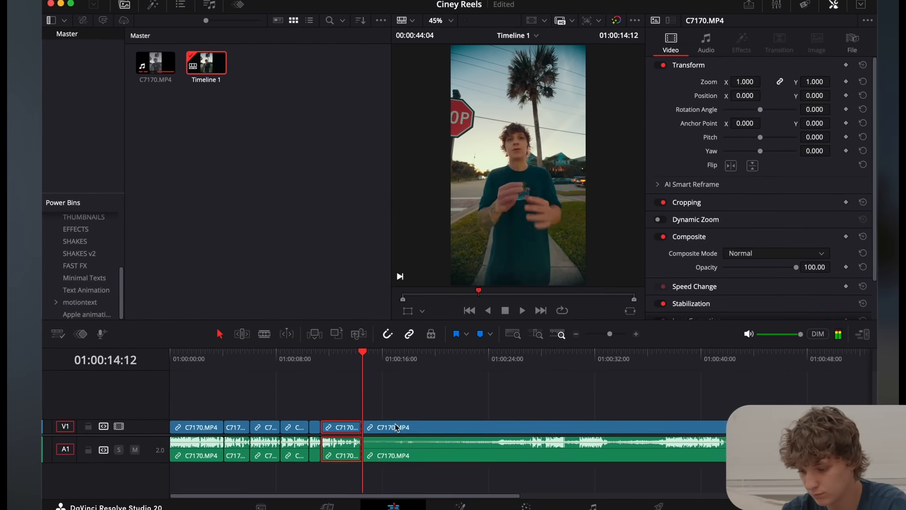
pyautogui.press('super+b')
pyautogui.click(549, 359)
pyautogui.press('super+b')
pyautogui.press('super+shift+[')
pyautogui.press('super+b')
pyautogui.press('super+shift+[')
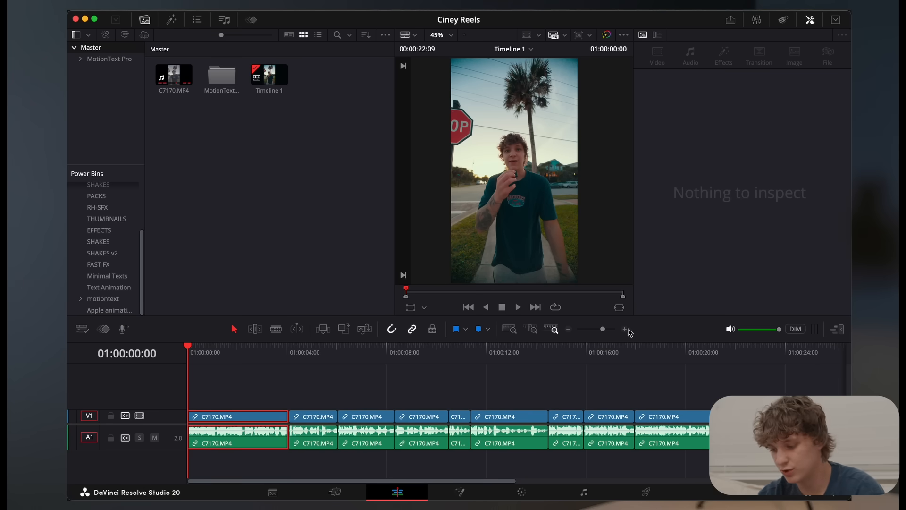
# Look through the Timeline and Text Animation templates in the MotionText Pro bin
pyautogui.click(625, 330)
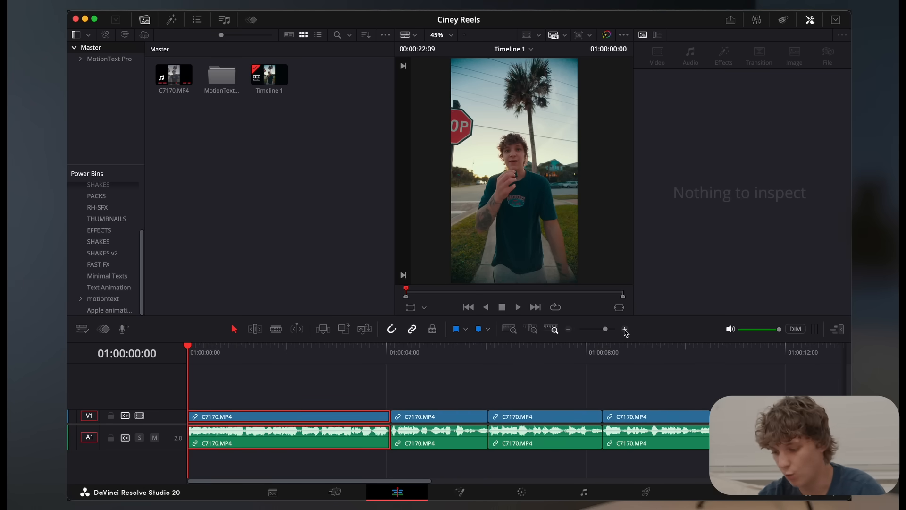
pyautogui.click(81, 60)
pyautogui.click(105, 70)
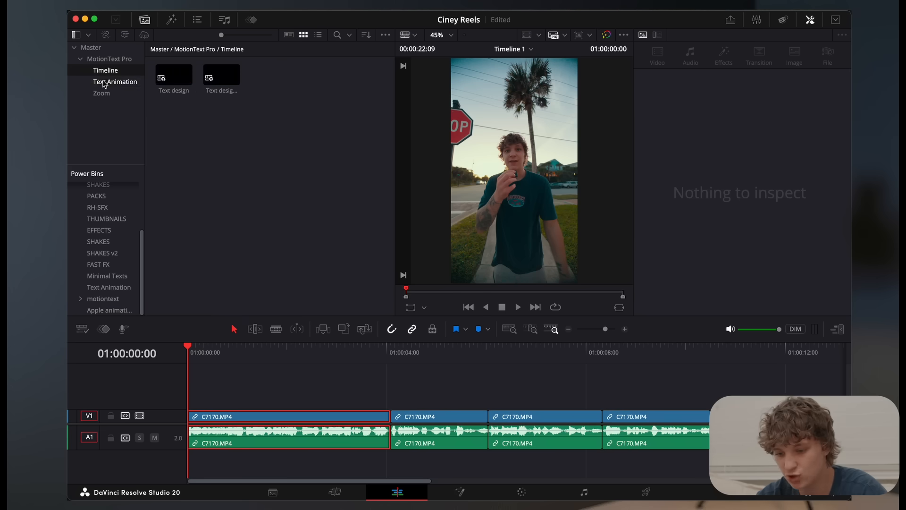
pyautogui.click(104, 83)
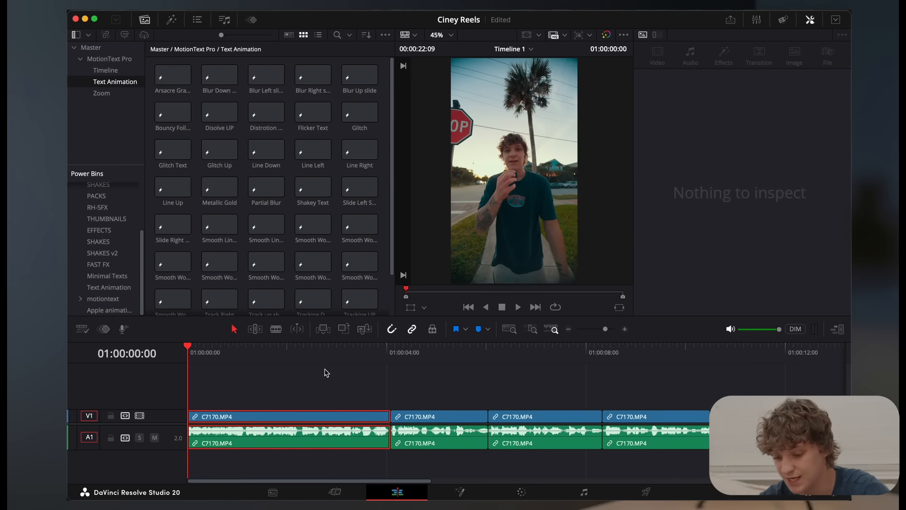
pyautogui.click(254, 364)
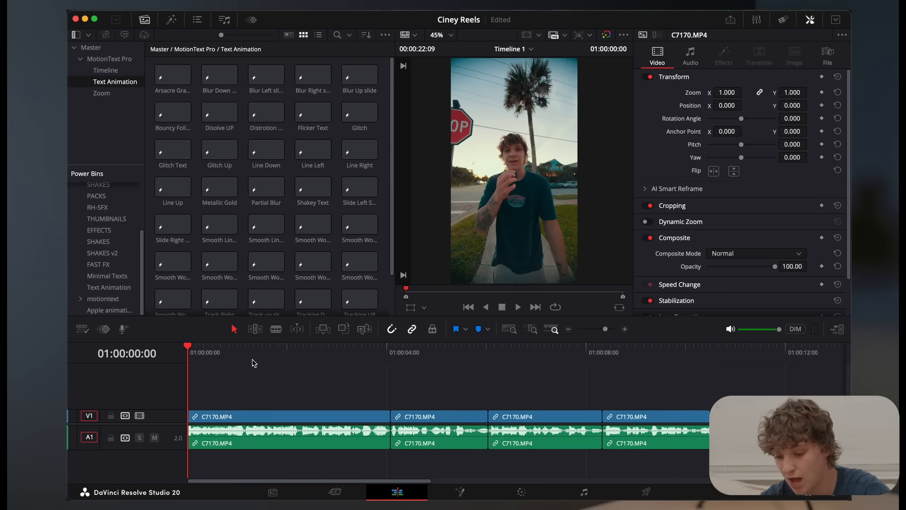
pyautogui.click(99, 49)
# Add a Text+ title above the first clip on the timeline and trim it to that clip's length
pyautogui.click(171, 19)
pyautogui.click(259, 153)
pyautogui.moveTo(259, 154); pyautogui.dragTo(153, 406)
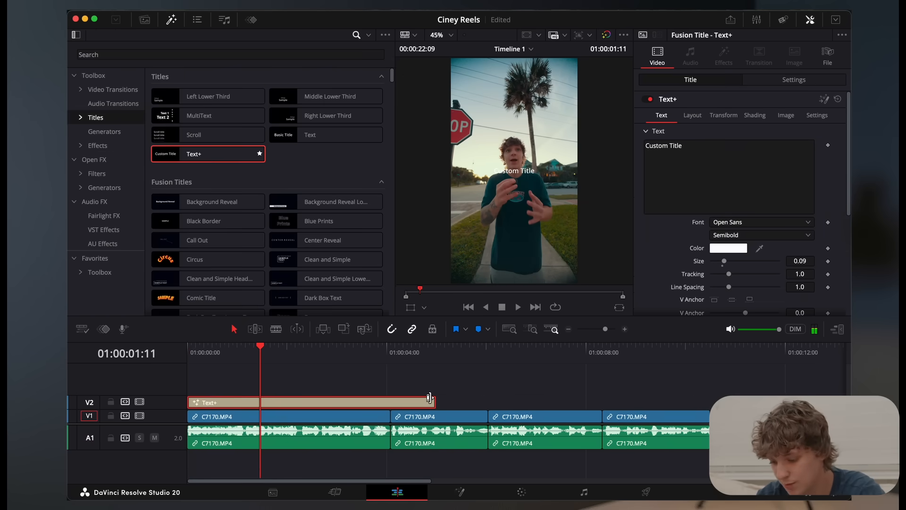
pyautogui.moveTo(431, 401); pyautogui.dragTo(391, 401)
pyautogui.click(359, 405)
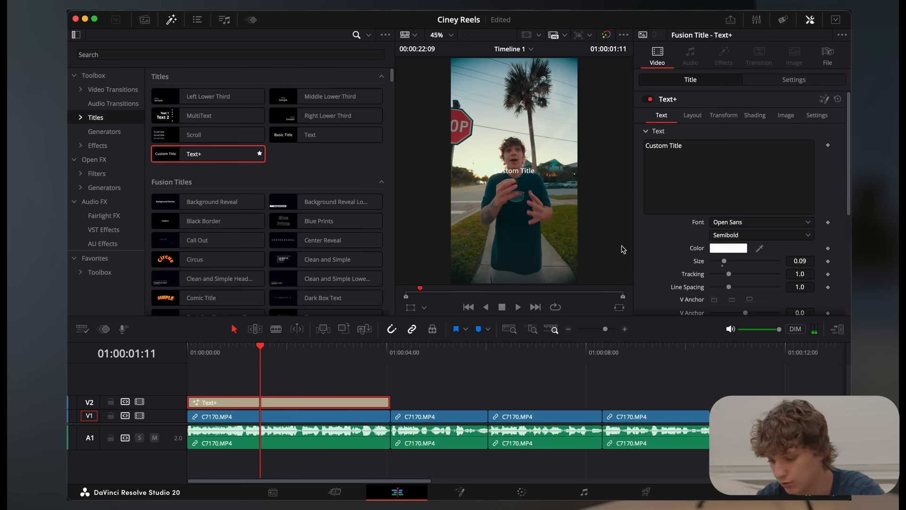
# Set the title's font to Apple Garamond Bold Italic with a size of 0.1772
pyautogui.click(760, 222)
pyautogui.click(736, 350)
pyautogui.click(760, 235)
pyautogui.click(733, 283)
pyautogui.moveTo(724, 261); pyautogui.dragTo(735, 262)
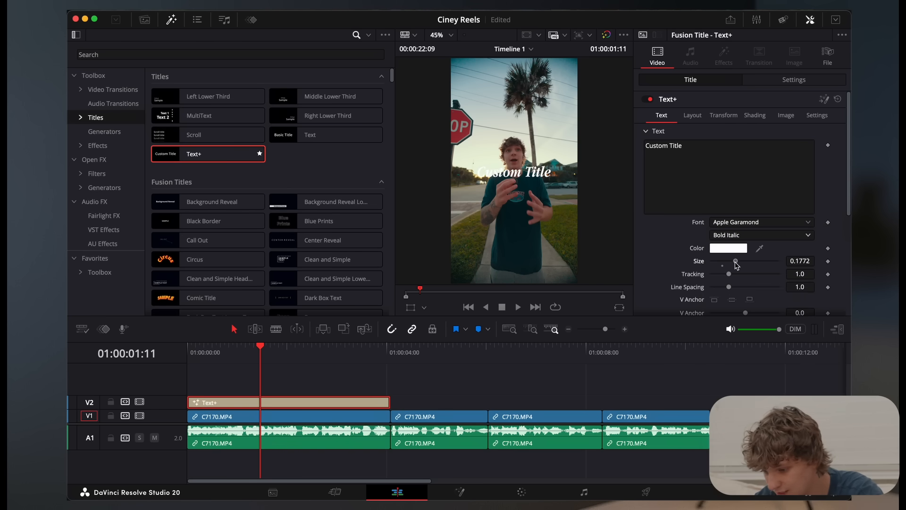
# Change the title's colour to black and its wording to "Editing"
pyautogui.scroll(5, 495, 174)
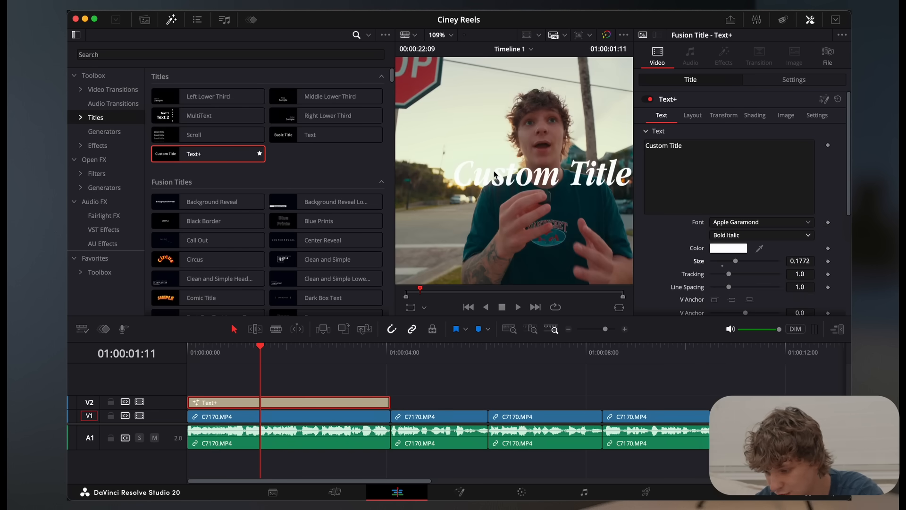
pyautogui.click(725, 248)
pyautogui.moveTo(339, 431); pyautogui.dragTo(510, 429)
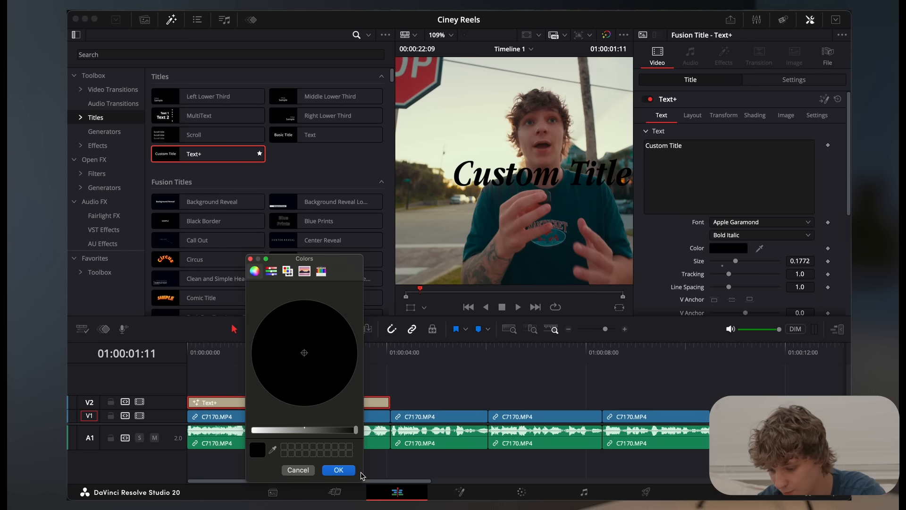
pyautogui.click(338, 470)
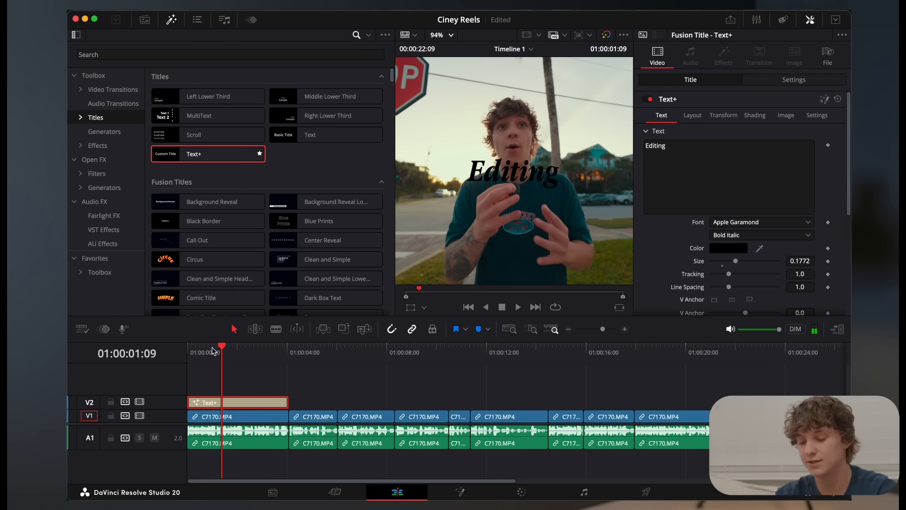
# Fit the full frame in the viewer and adjust the "Editing" title's size to 0.1811
pyautogui.click(449, 35)
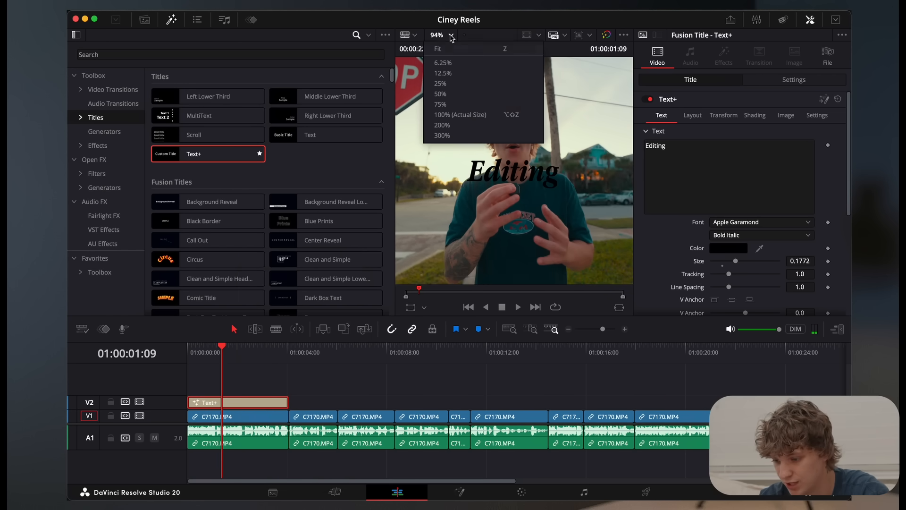
pyautogui.click(452, 51)
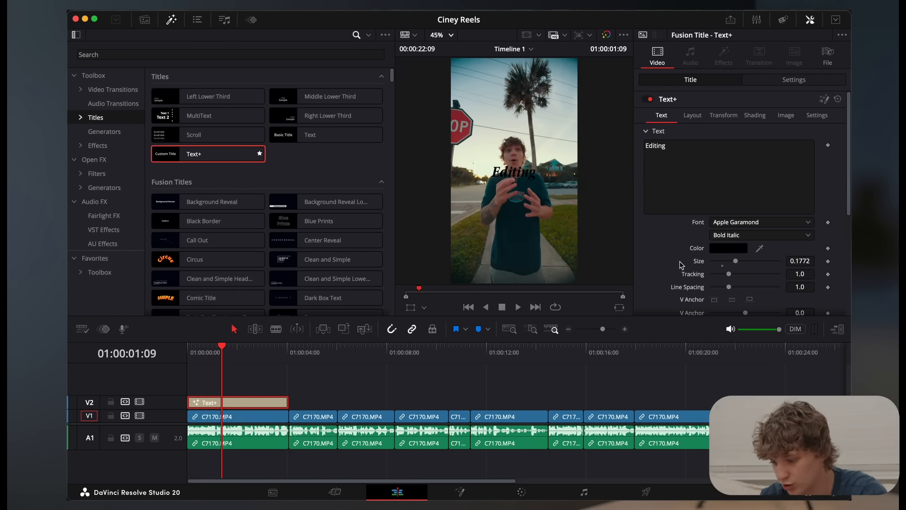
pyautogui.moveTo(735, 263); pyautogui.dragTo(739, 263)
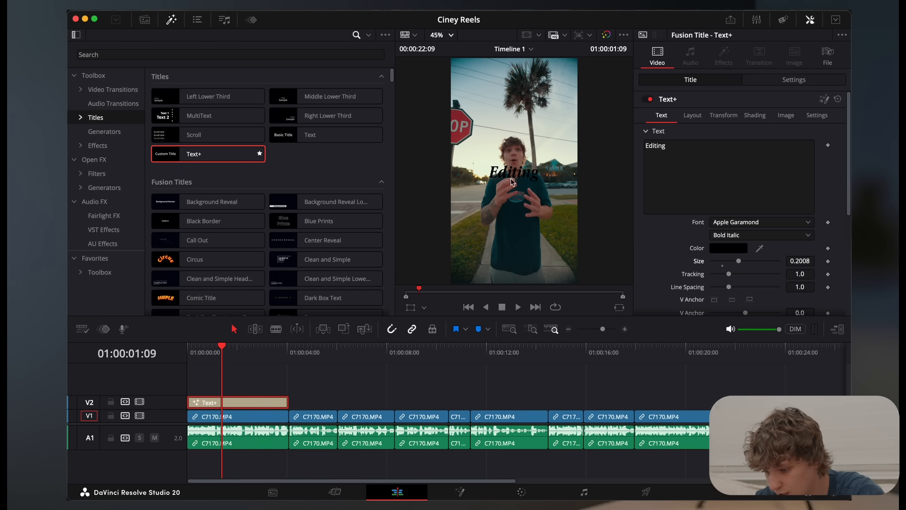
pyautogui.moveTo(740, 264); pyautogui.dragTo(737, 264)
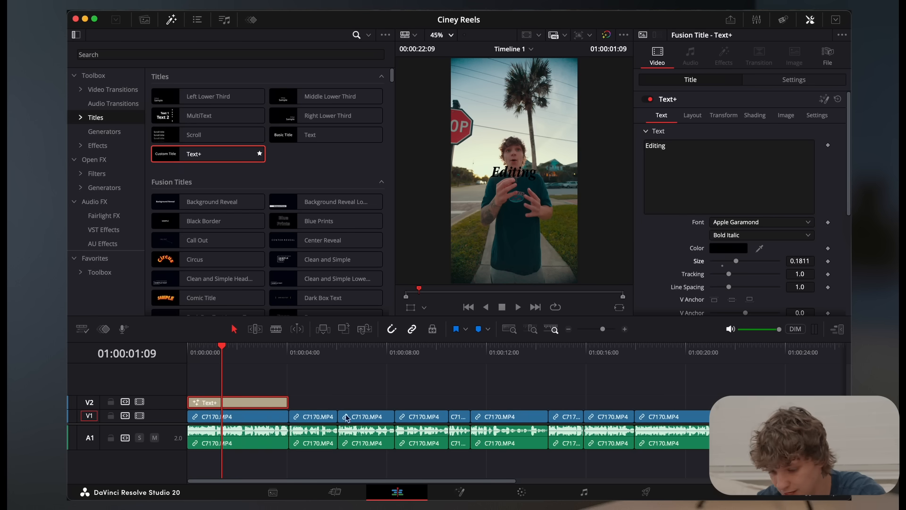
# Open the title in Fusion from its first frame and add a Transform node after the Template node
pyautogui.press('Home')
pyautogui.click(625, 329)
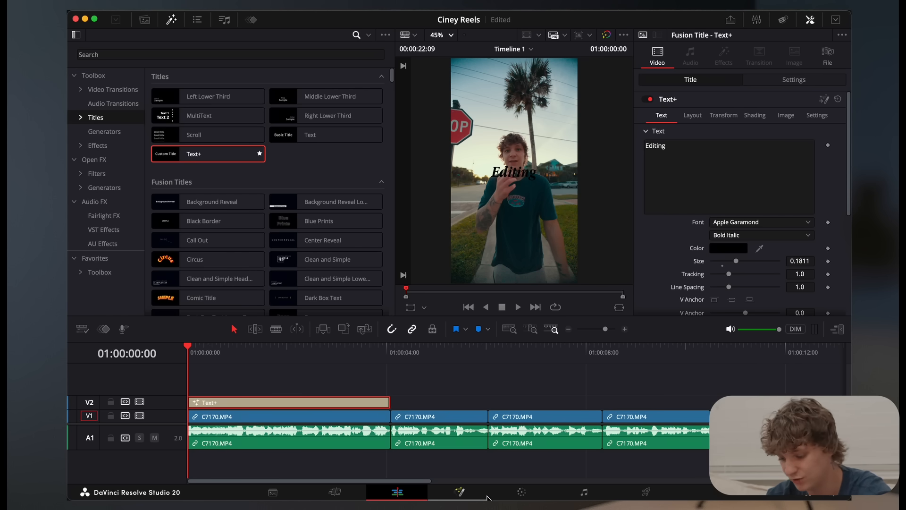
pyautogui.click(471, 490)
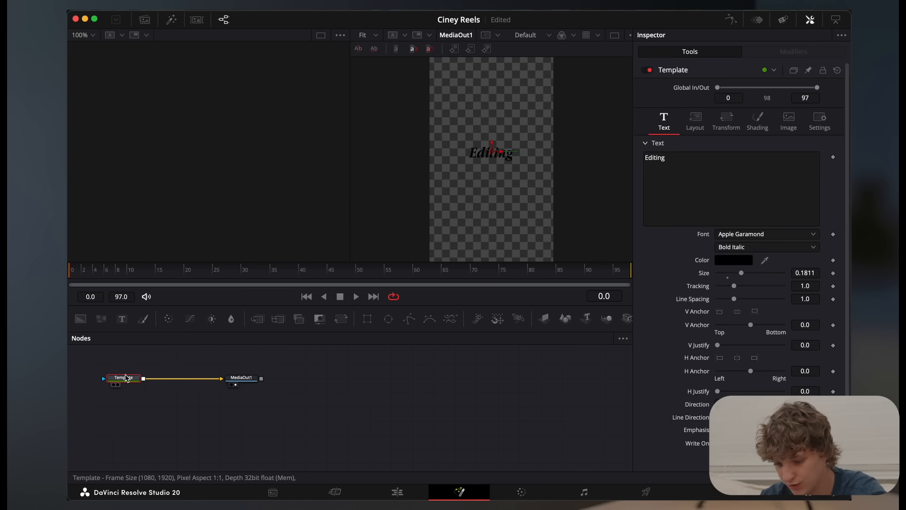
pyautogui.hotkey('shift', 'space')
pyautogui.write('trans')
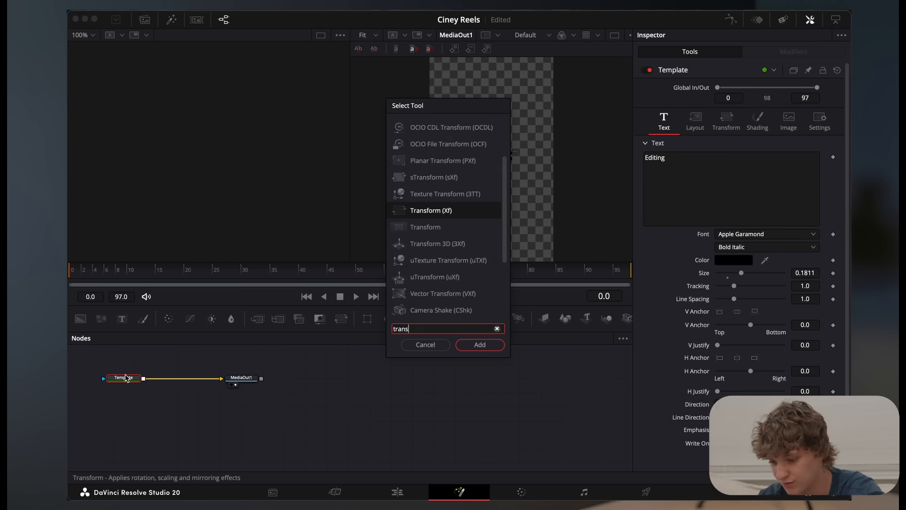
pyautogui.press('Return')
# Keyframe Transform1's Center Y from 0.407 at frame 0 to 0.5 at frame 24 and enable motion blur with quality 10 and shutter angle 360
pyautogui.moveTo(808, 126); pyautogui.dragTo(767, 127)
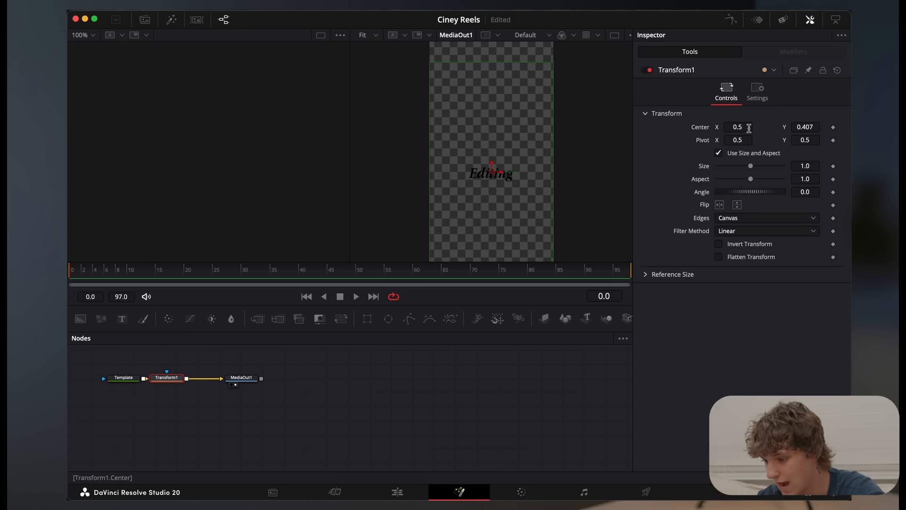
pyautogui.click(834, 128)
pyautogui.moveTo(89, 271); pyautogui.dragTo(211, 275)
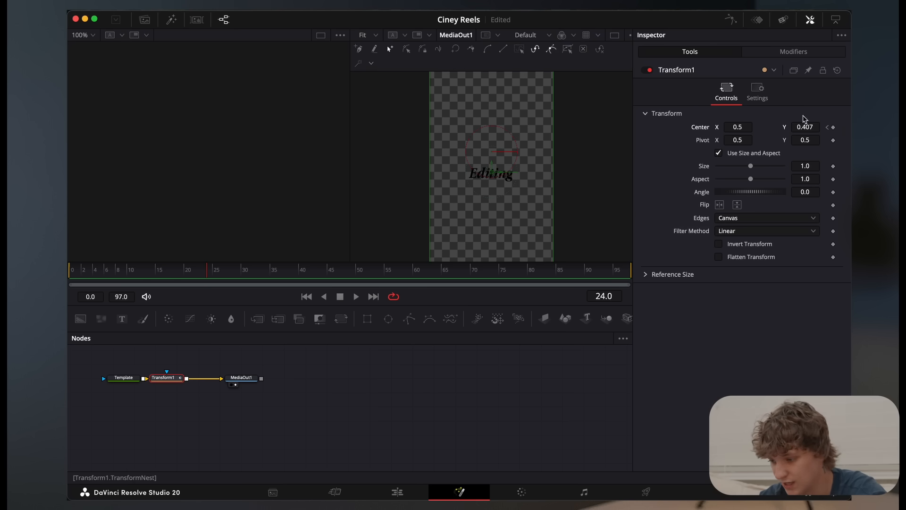
pyautogui.click(810, 127)
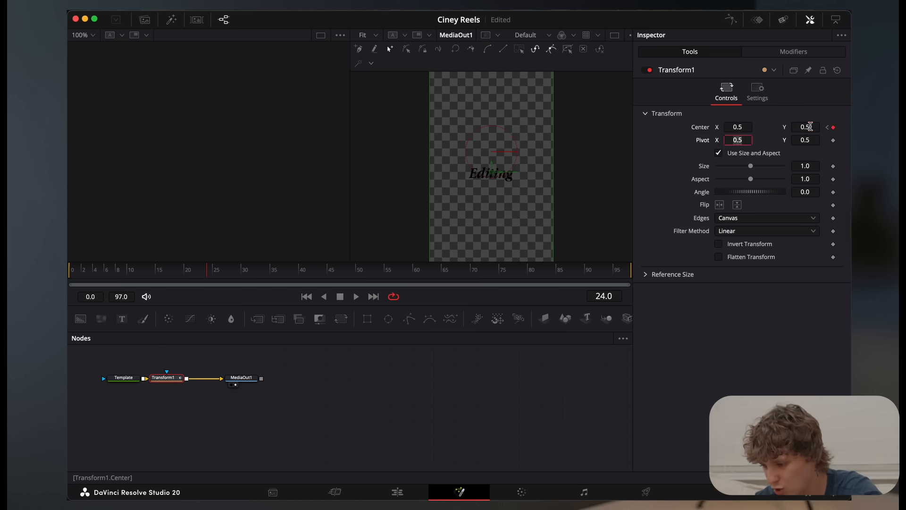
pyautogui.press('Return')
pyautogui.click(757, 91)
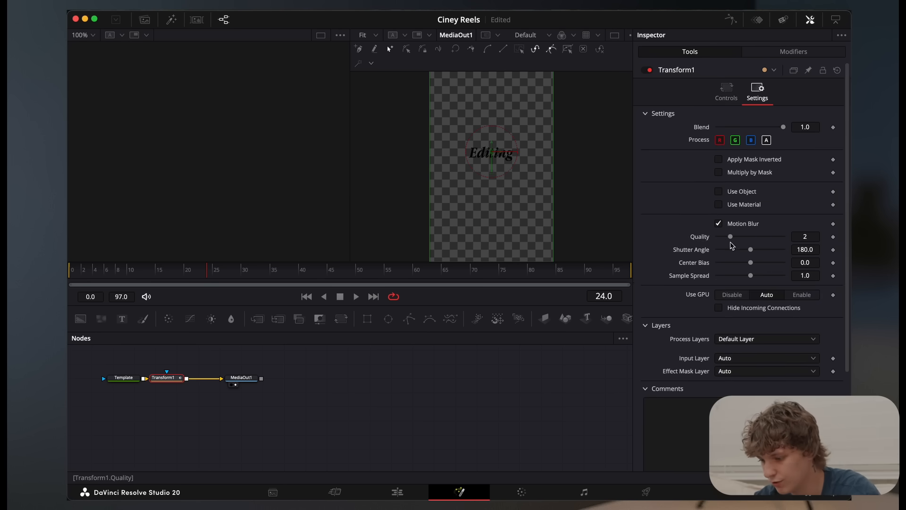
pyautogui.moveTo(737, 236); pyautogui.dragTo(784, 249)
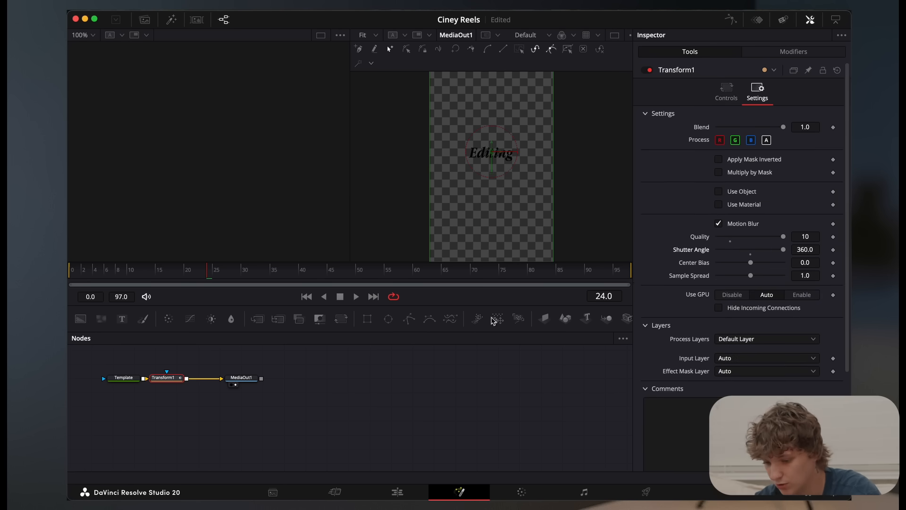
# Display Transform1's displacement curve in the spline editor and apply an Ease preset to all its keyframes
pyautogui.click(731, 21)
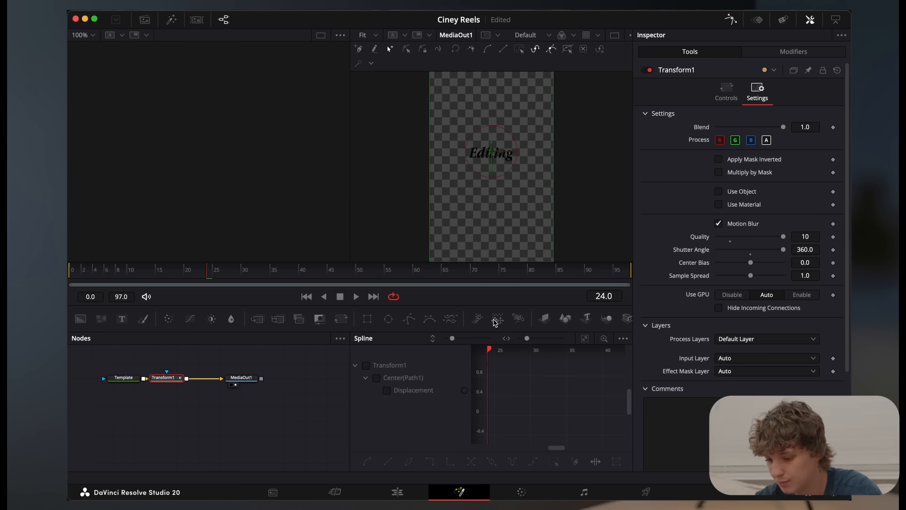
pyautogui.click(365, 366)
pyautogui.click(585, 338)
pyautogui.press('super+a')
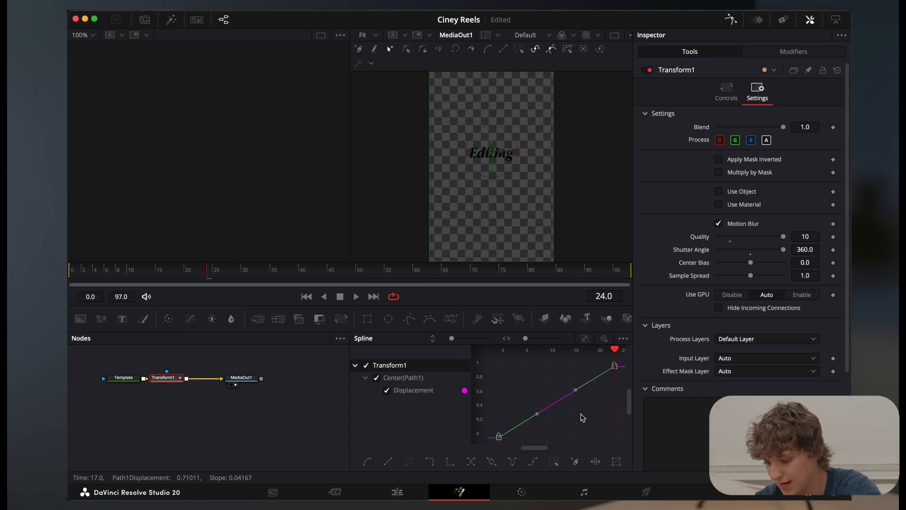
pyautogui.rightClick(584, 417)
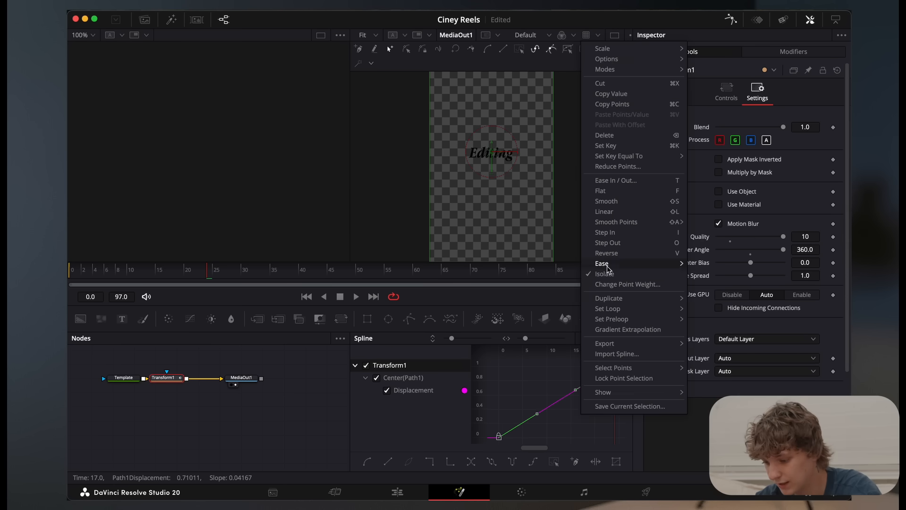
pyautogui.moveTo(608, 267)
pyautogui.click(717, 293)
# Play back the title animation from the start in Fusion and again over the footage on the edit timeline
pyautogui.click(69, 270)
pyautogui.press('space')
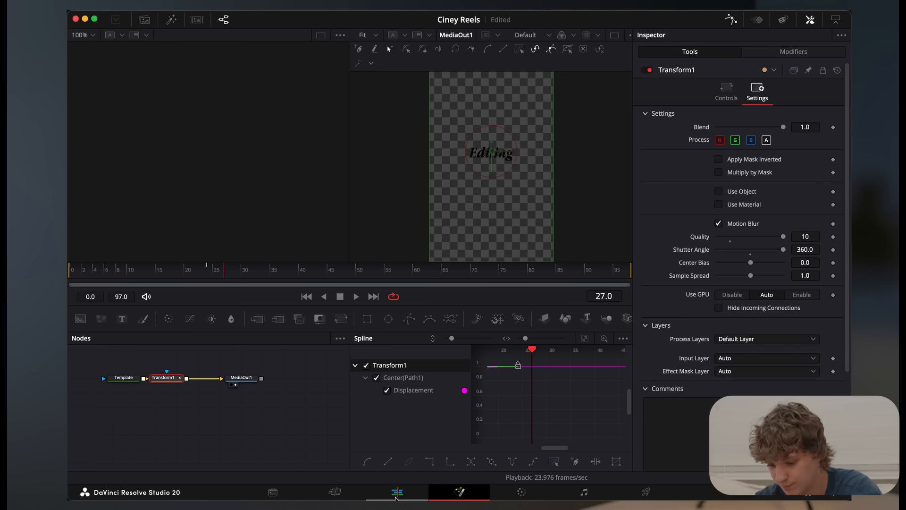
pyautogui.click(396, 493)
pyautogui.moveTo(233, 355); pyautogui.dragTo(173, 370)
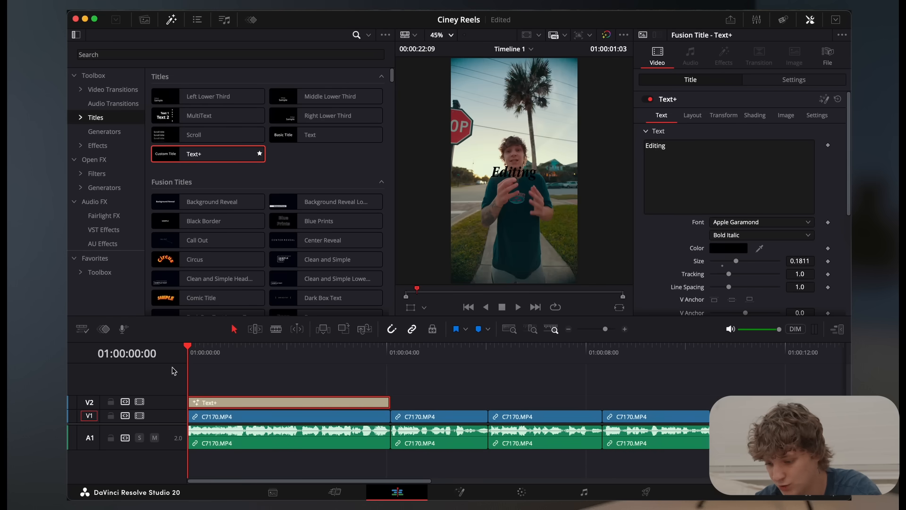
pyautogui.press('space')
pyautogui.press('space')
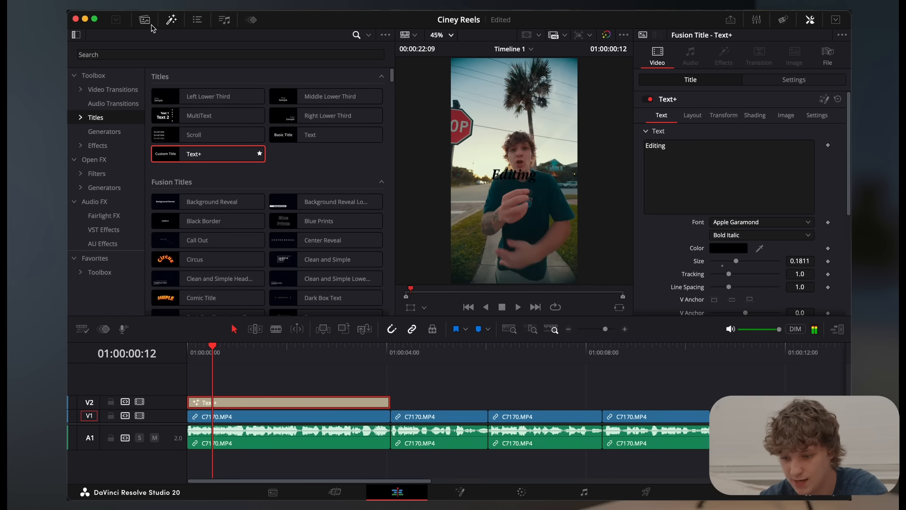
# Bring up the media pool and open the Master bin of the Power Bins
pyautogui.click(145, 20)
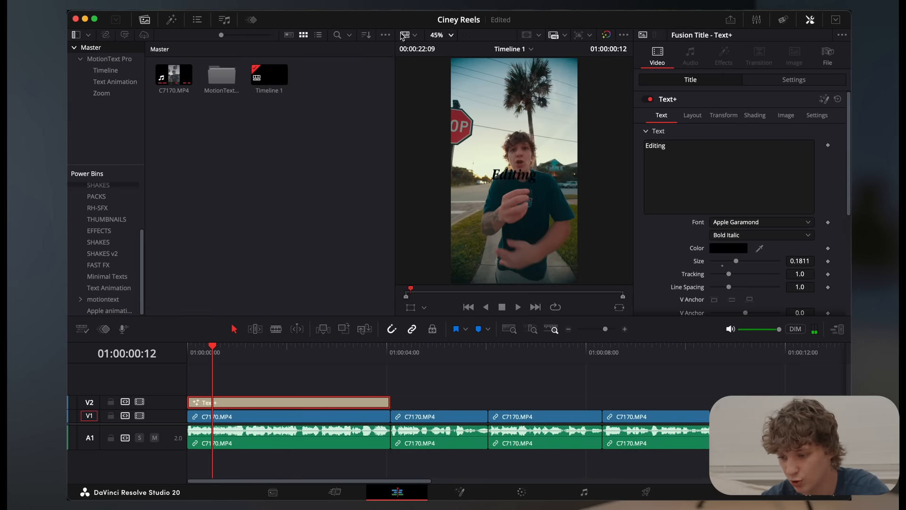
pyautogui.click(386, 35)
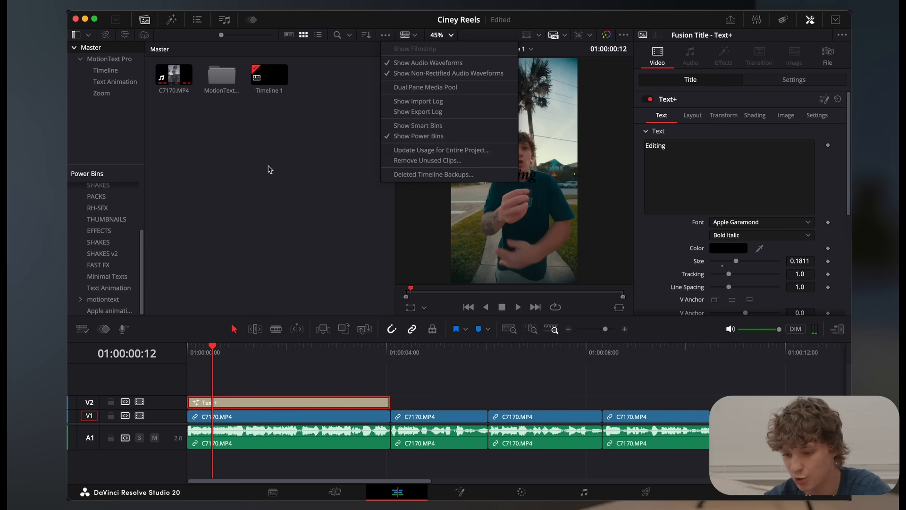
pyautogui.click(236, 178)
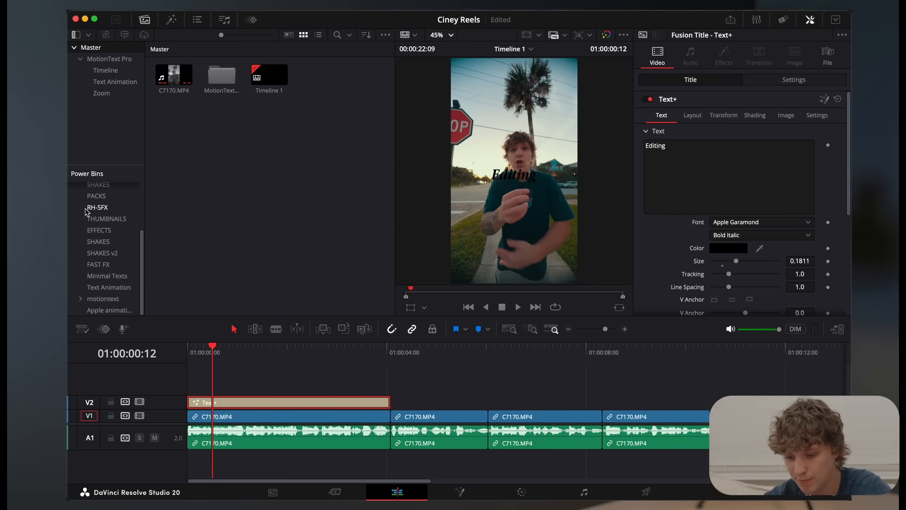
pyautogui.scroll(5, 108, 270)
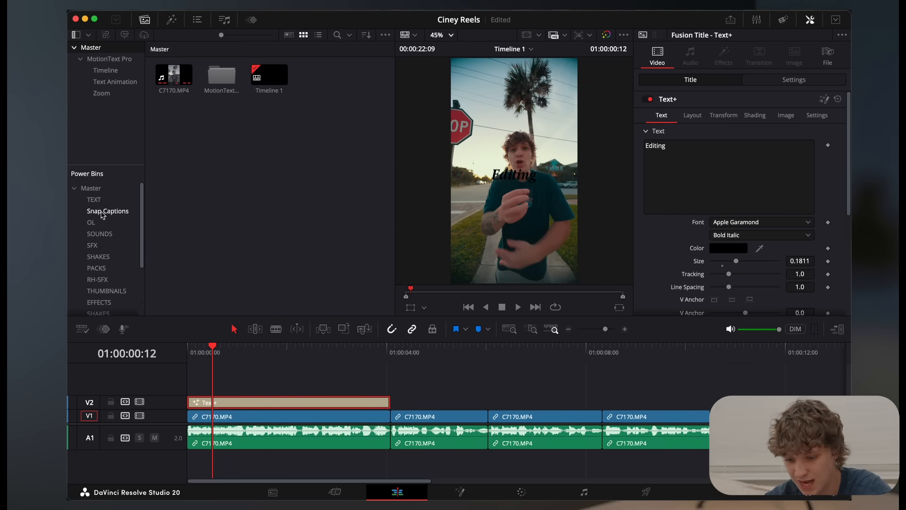
pyautogui.click(97, 188)
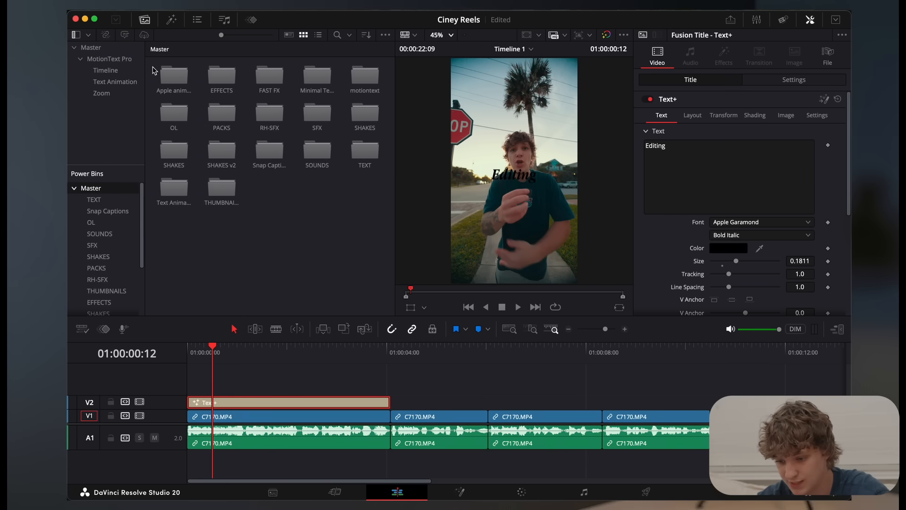
# Create a power bin called My Presets and store the animated Text+ title from the timeline in it
pyautogui.click(198, 131)
pyautogui.rightClick(268, 214)
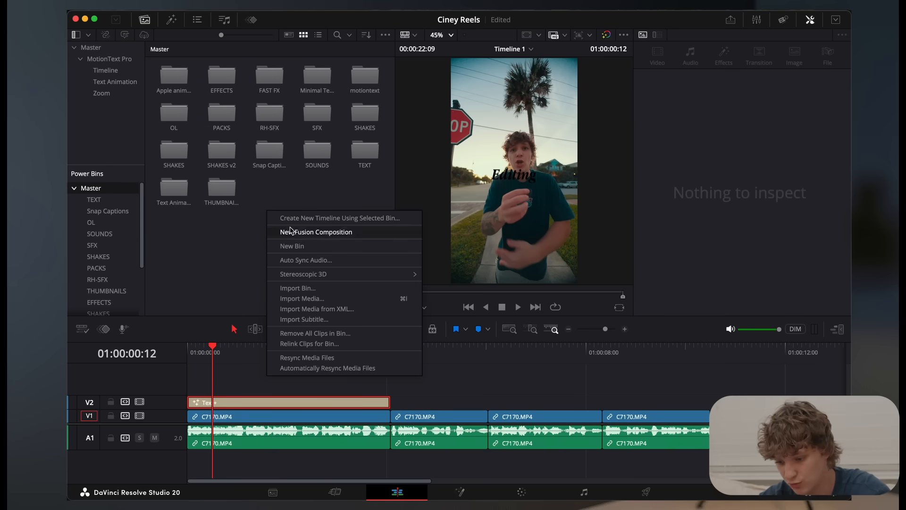
pyautogui.click(297, 246)
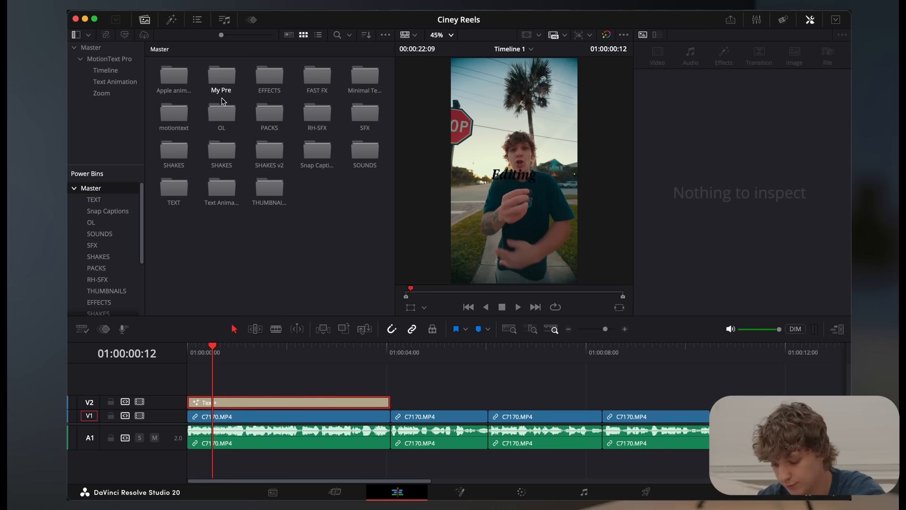
pyautogui.doubleClick(222, 74)
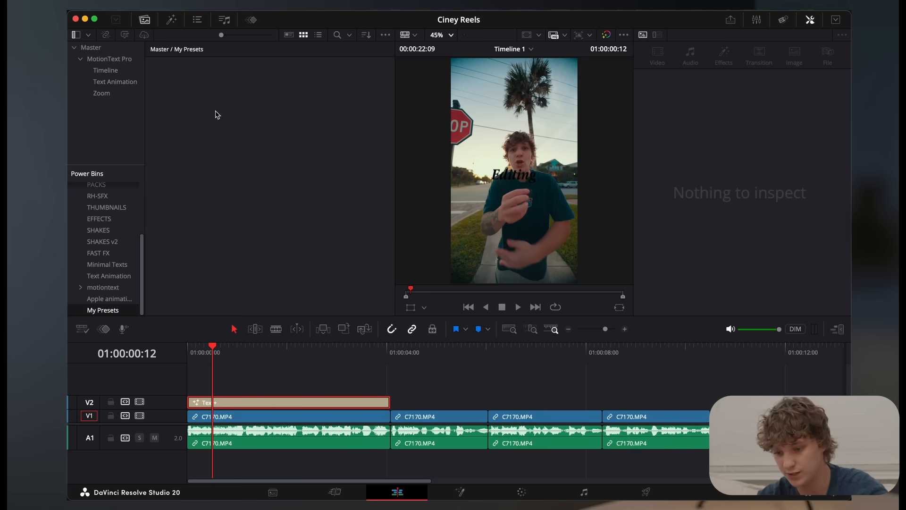
pyautogui.moveTo(289, 404); pyautogui.dragTo(185, 80)
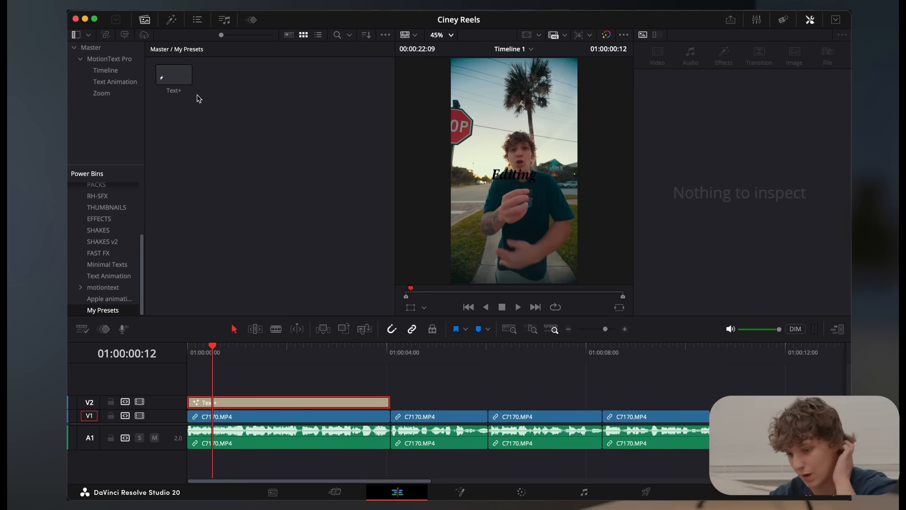
# Test the saved Text+ preset over the second clip on the timeline and delete the test copy
pyautogui.moveTo(166, 77); pyautogui.dragTo(439, 405)
pyautogui.click(440, 352)
pyautogui.press('space')
pyautogui.click(477, 396)
pyautogui.press('BackSpace')
# Review the stacked "Editing Cinematic Reels" title full screen and return to the start of the timeline
pyautogui.press('Home')
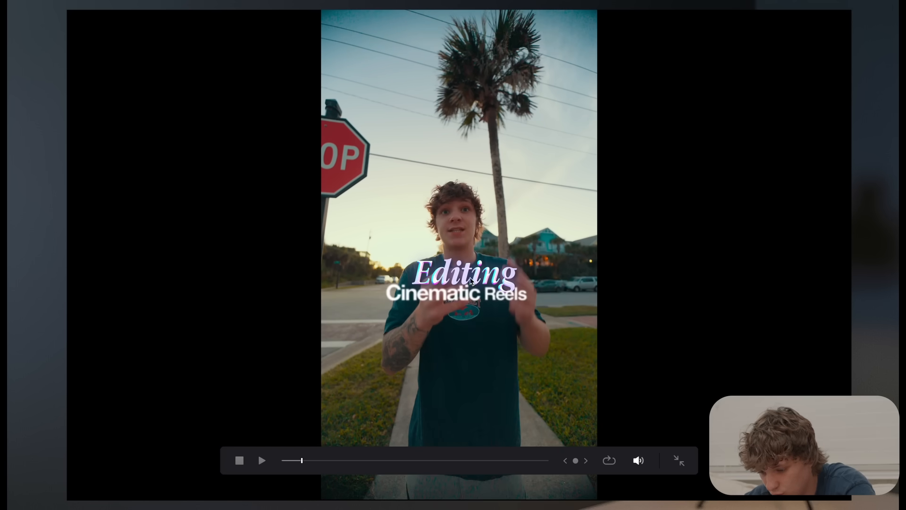
pyautogui.press('Escape')
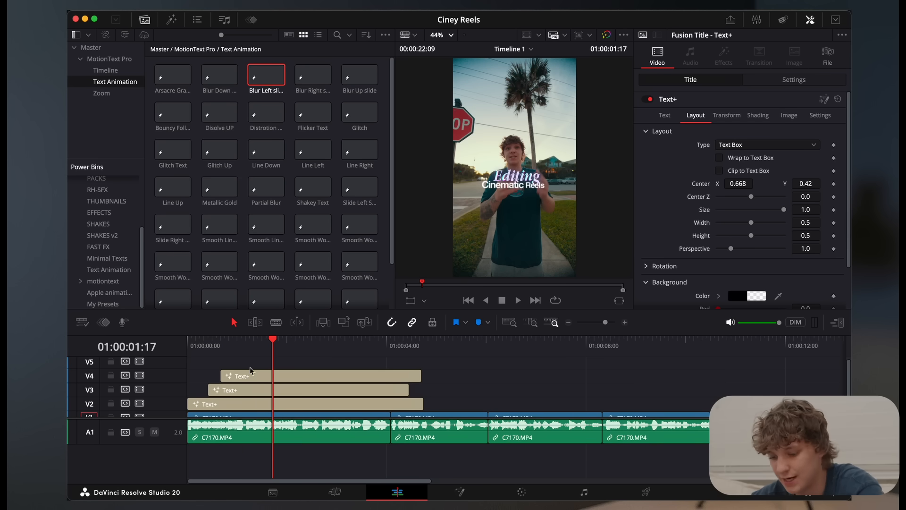
pyautogui.click(206, 350)
# Place a new Text+ title on track V3 at 01:00:04:18
pyautogui.click(423, 348)
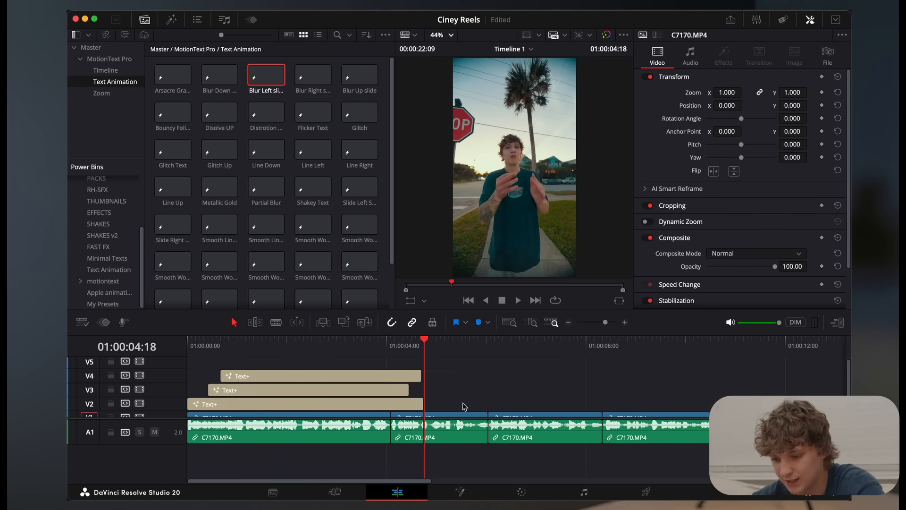
pyautogui.click(171, 19)
pyautogui.moveTo(196, 154); pyautogui.dragTo(426, 396)
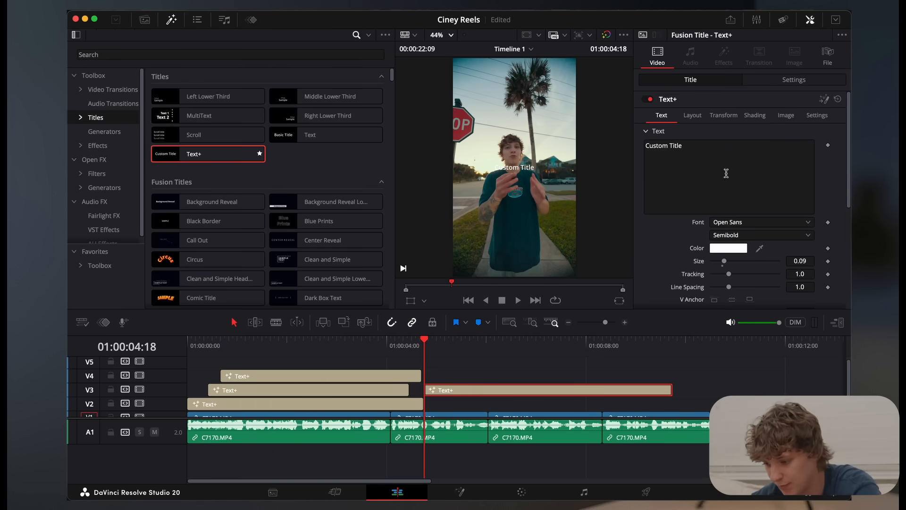
# Set the new title's font to Helvetica Bold and its text to "Cinematic"
pyautogui.click(743, 225)
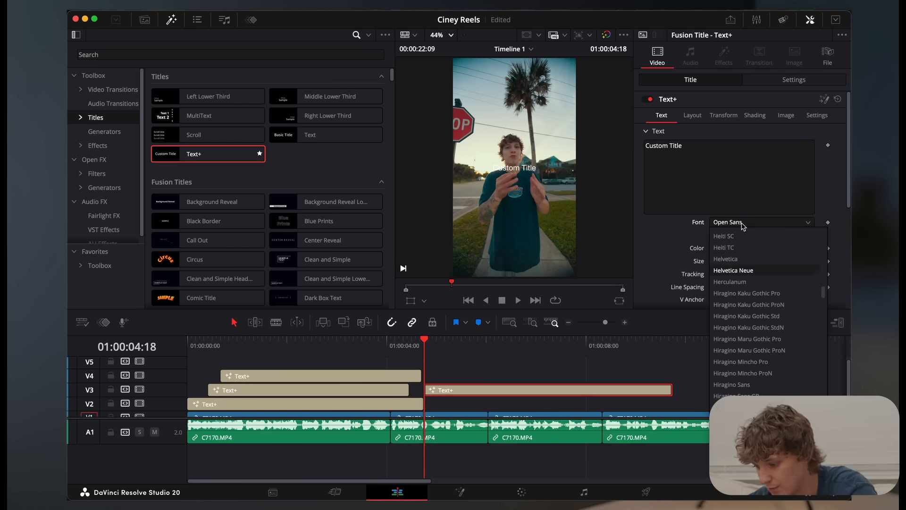
pyautogui.press('Return')
pyautogui.click(745, 239)
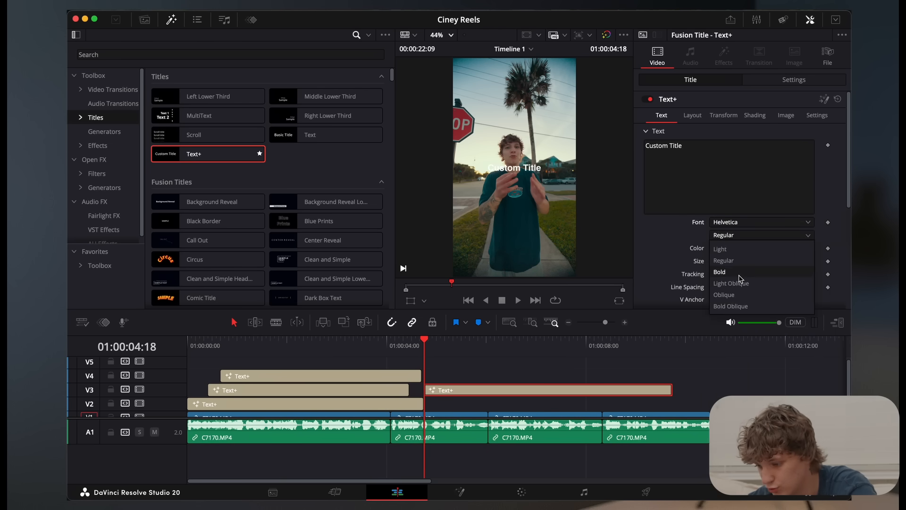
pyautogui.click(740, 273)
pyautogui.tripleClick(744, 153)
pyautogui.write('Cinem')
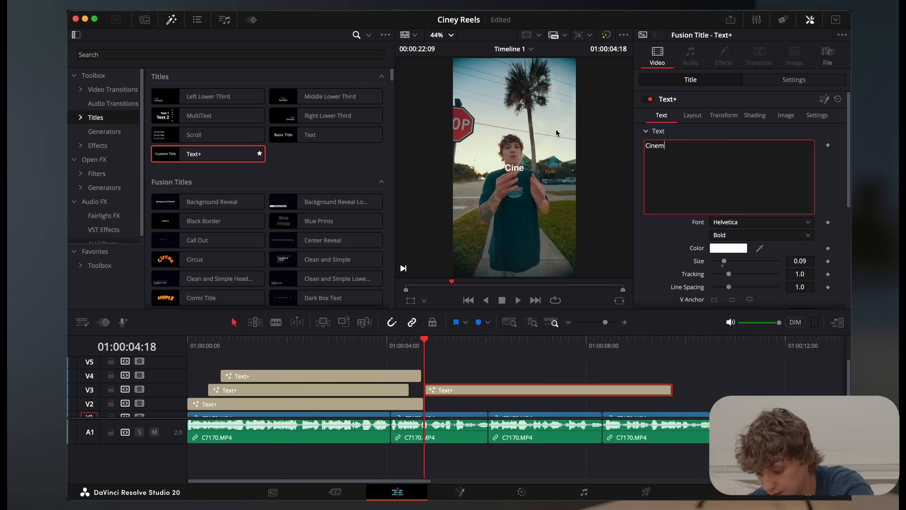
pyautogui.write('atic')
# Open the Cinematic title in Fusion and add a Transform node after the Template node
pyautogui.click(460, 491)
pyautogui.click(141, 382)
pyautogui.hotkey('shift', 'space')
pyautogui.write('tr')
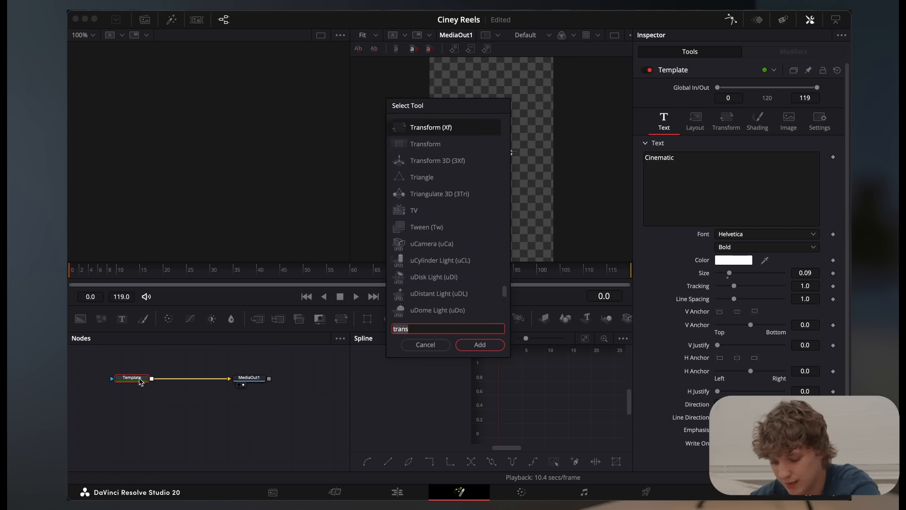
pyautogui.write('ans')
pyautogui.press('Return')
# Keyframe Transform1's Center X from 0.351 at frame 0 to 0.5 at frame 17 and enable motion blur
pyautogui.moveTo(739, 127)
pyautogui.mouseDown()
pyautogui.moveTo(685, 127)
pyautogui.moveTo(742, 130)
pyautogui.mouseUp()
pyautogui.click(832, 127)
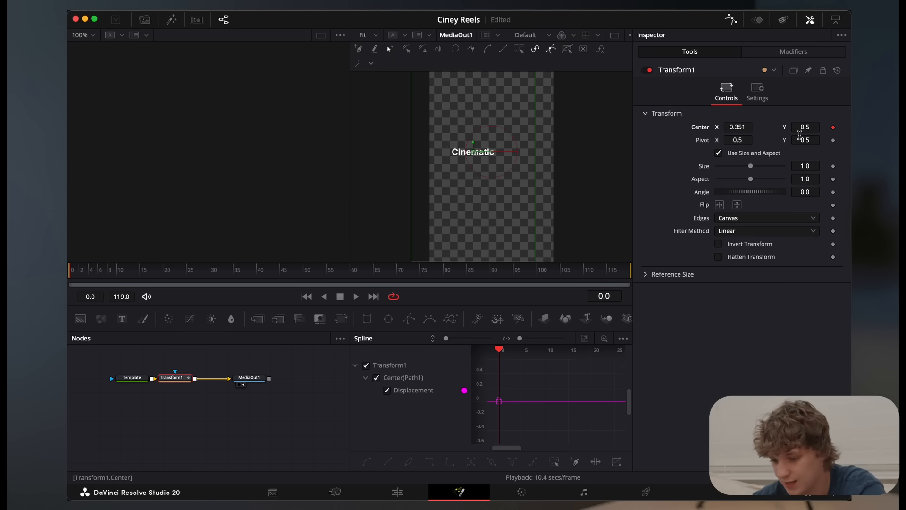
pyautogui.moveTo(83, 272); pyautogui.dragTo(150, 273)
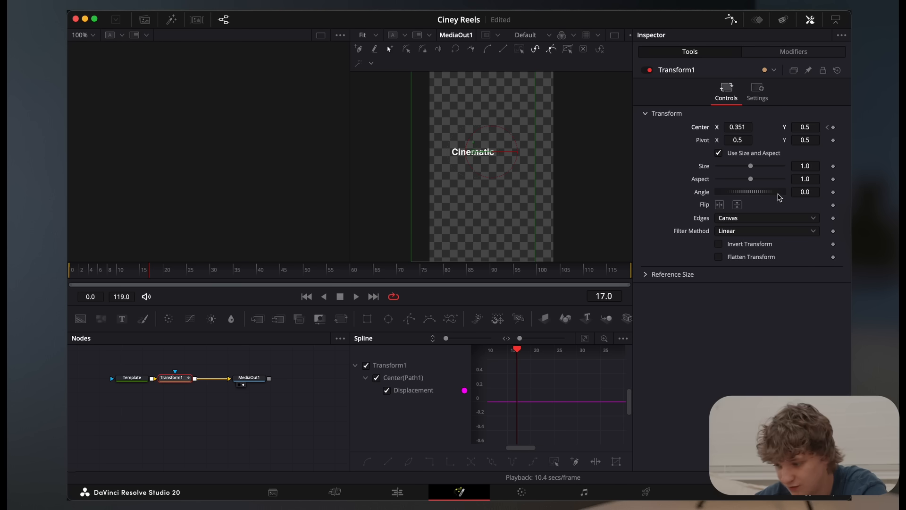
pyautogui.click(737, 126)
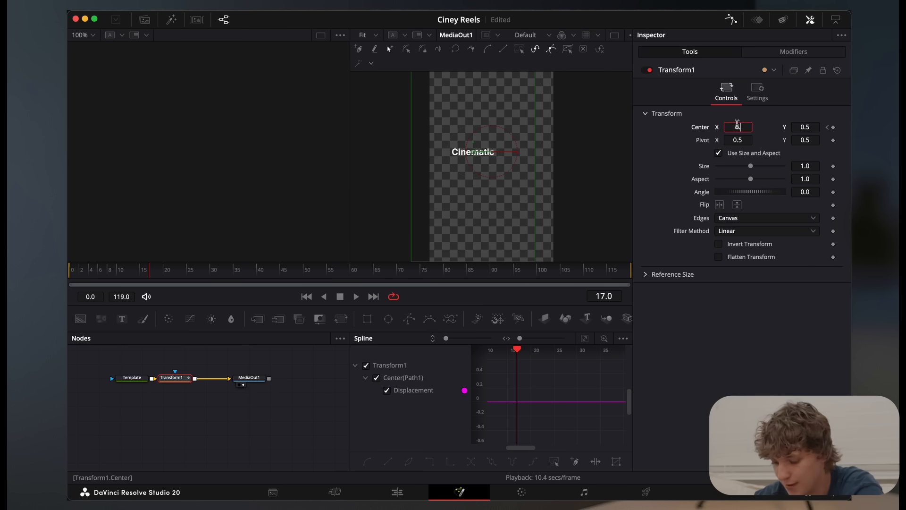
pyautogui.write('0.5')
pyautogui.press('Return')
pyautogui.click(757, 90)
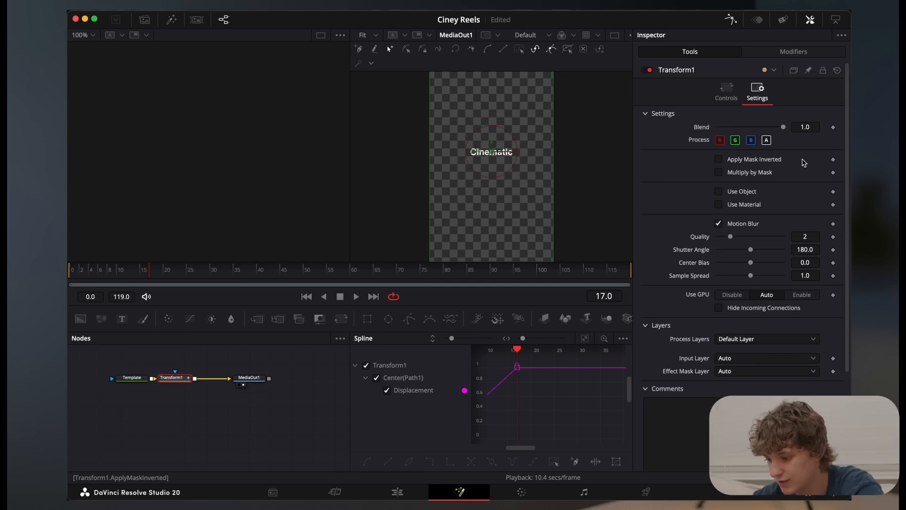
# Fit Transform1's displacement curve in the spline editor, apply the Out Cubic ease, and play the motion back from frame 0
pyautogui.click(584, 338)
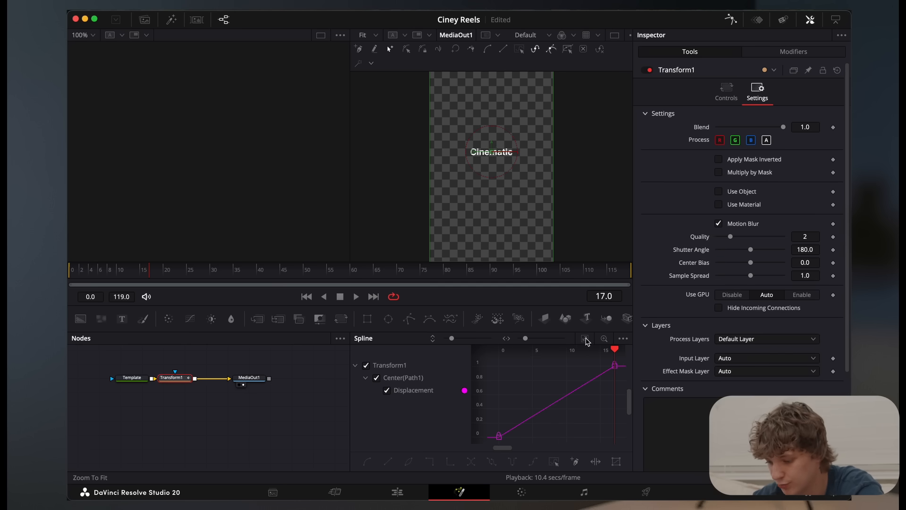
pyautogui.rightClick(569, 416)
pyautogui.moveTo(614, 232)
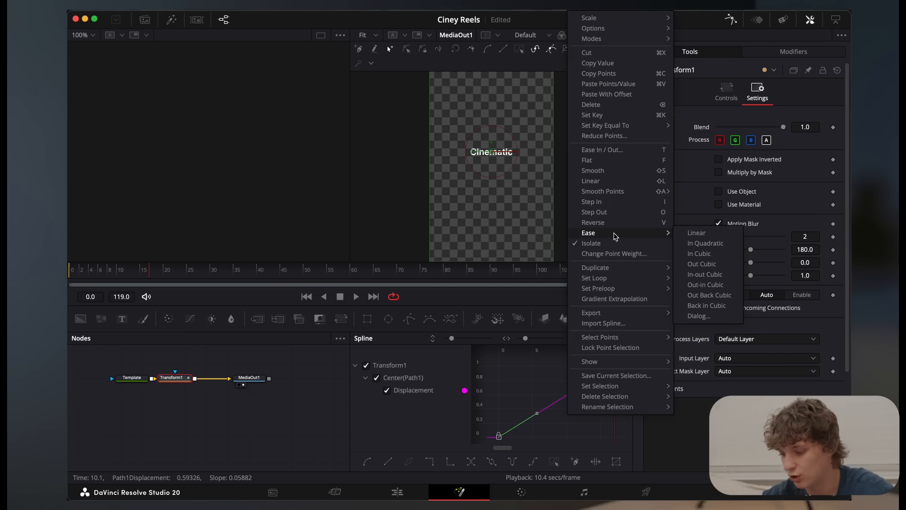
pyautogui.click(704, 265)
pyautogui.moveTo(193, 269); pyautogui.dragTo(139, 269)
pyautogui.press('space')
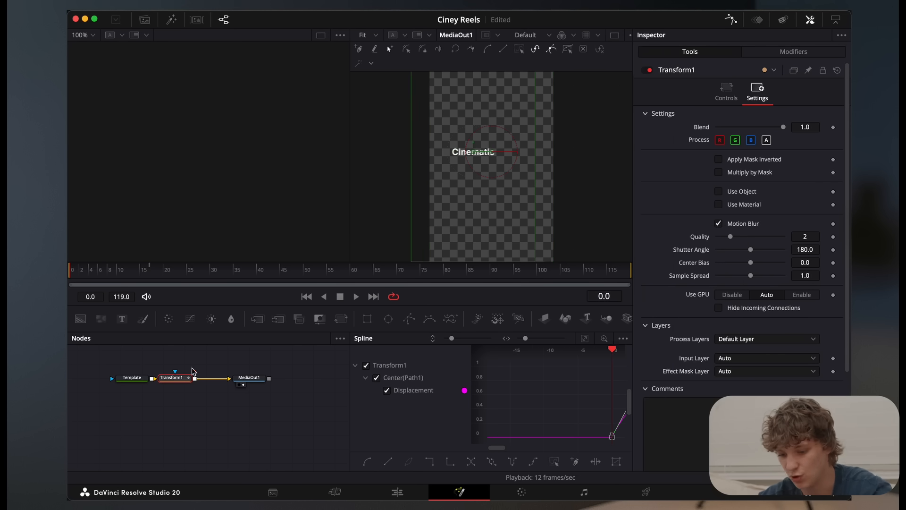
# Move Transform1 aside and insert a Blur node between it and the Template node
pyautogui.moveTo(181, 383); pyautogui.dragTo(214, 382)
pyautogui.click(136, 382)
pyautogui.hotkey('shift', 'space')
pyautogui.write('blur')
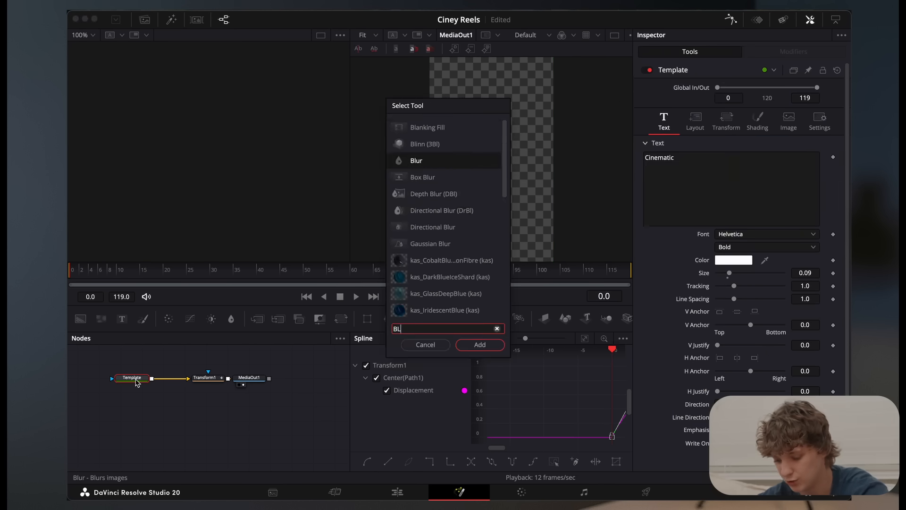
pyautogui.press('Return')
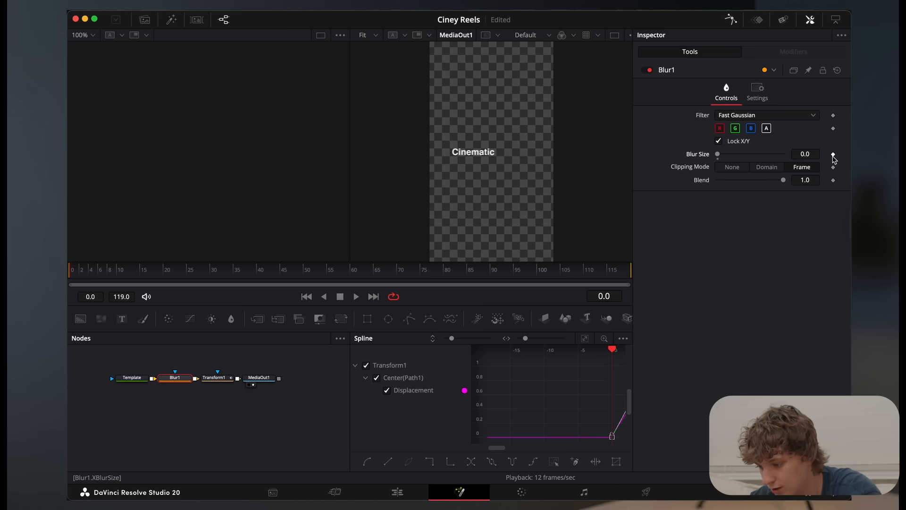
# Keyframe Blur1's Blur Size from 11.8 at frame 0 to 3.1 at frame 6
pyautogui.moveTo(718, 155); pyautogui.dragTo(738, 154)
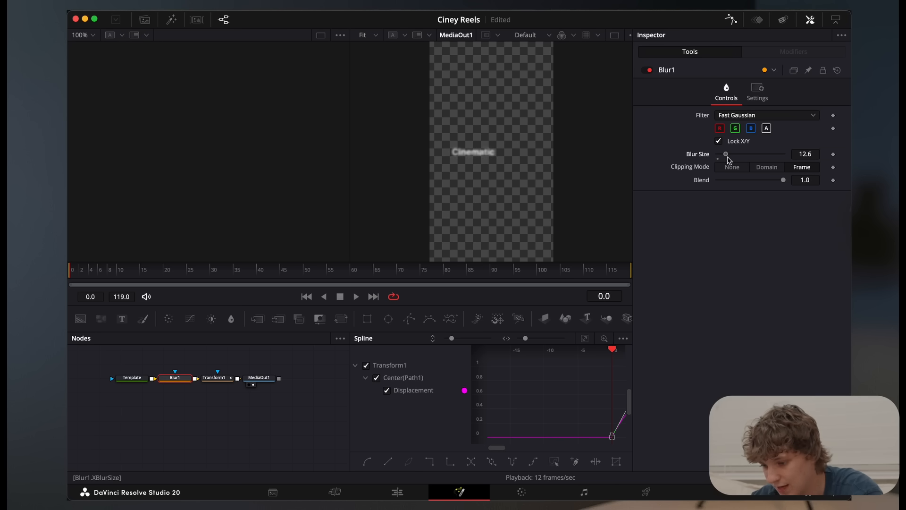
pyautogui.click(834, 154)
pyautogui.press('Right')
pyautogui.press('Right')
pyautogui.press('Right')
pyautogui.press('Right')
pyautogui.press('Right')
pyautogui.press('Right')
pyautogui.moveTo(725, 156); pyautogui.dragTo(720, 173)
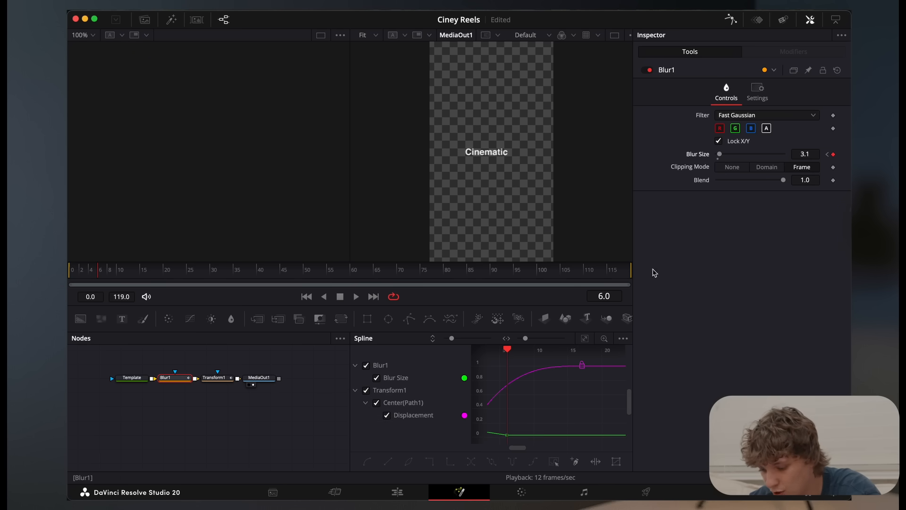
# Play back the blurred Cinematic title repeatedly over the second clip on the edit timeline, enlarging the preview
pyautogui.click(398, 491)
pyautogui.click(426, 349)
pyautogui.press('space')
pyautogui.press('space')
pyautogui.press('space')
pyautogui.click(439, 348)
# Play back the stacked "Editing Cinematic Reels" titles over the first clip
pyautogui.press('space')
pyautogui.click(426, 343)
pyautogui.scroll(4, 502, 183)
pyautogui.press('space')
pyautogui.click(209, 344)
pyautogui.press('space')
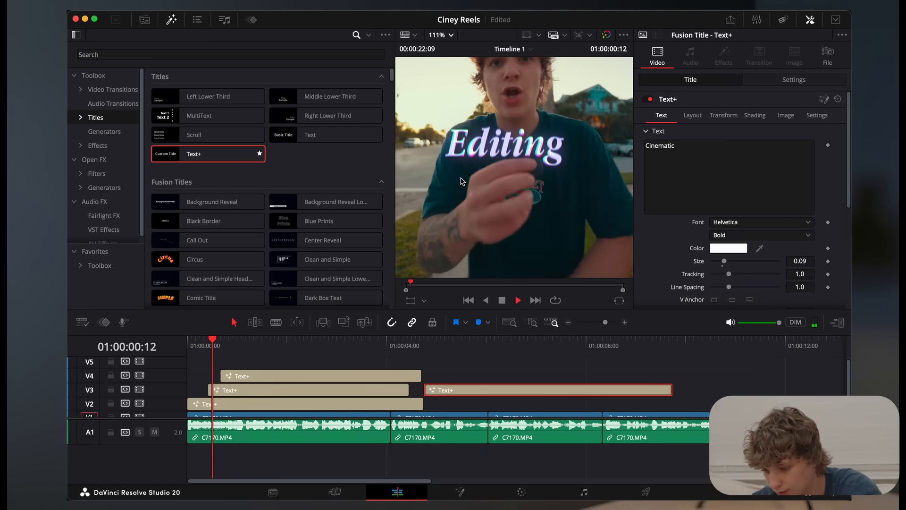
pyautogui.press('space')
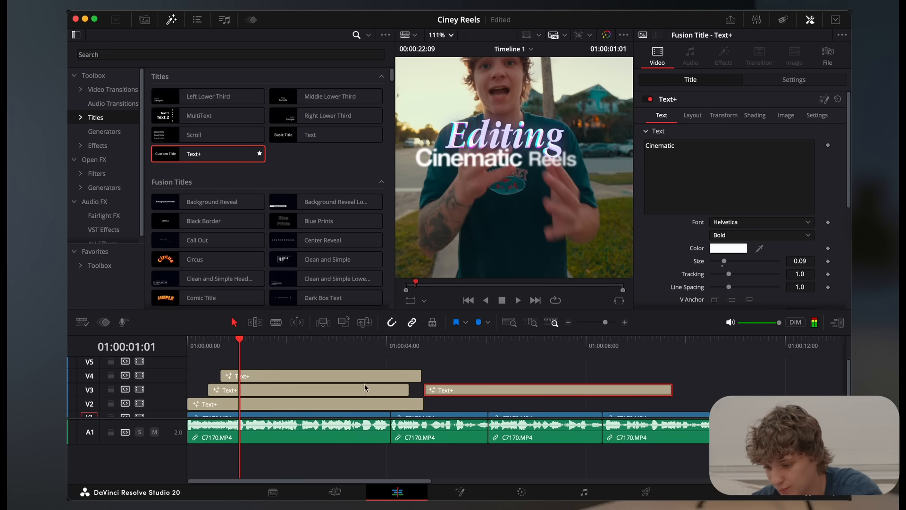
# Delete the Cinematic test title at 01:00:04:18 from track V3
pyautogui.moveTo(418, 348); pyautogui.dragTo(429, 349)
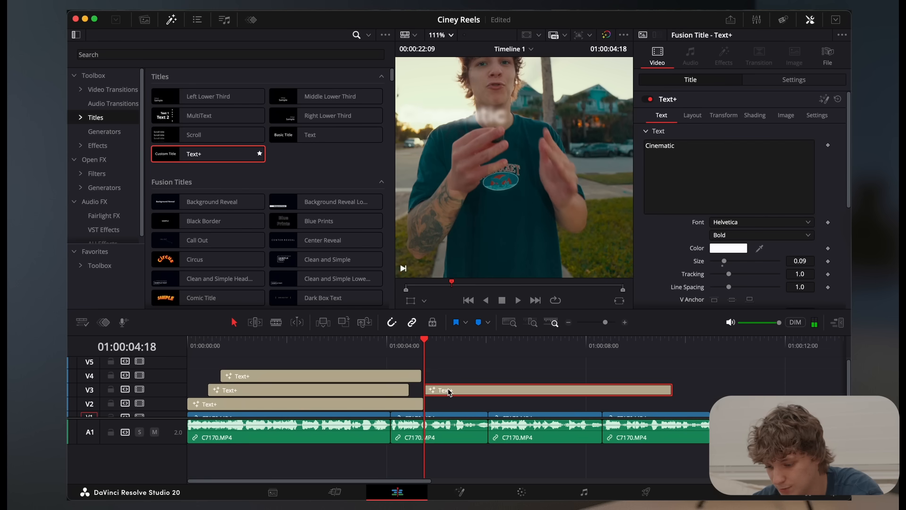
pyautogui.press('Delete')
pyautogui.scroll(-1, 446, 385)
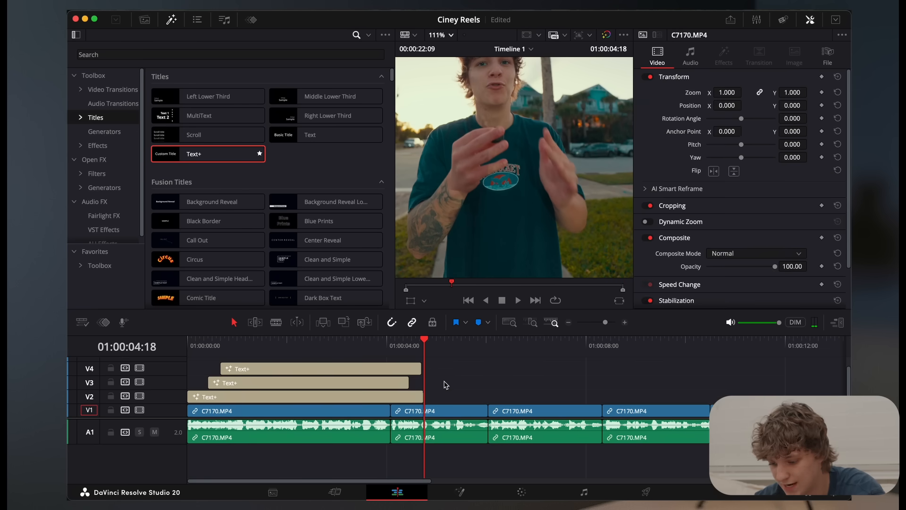
# Trim the ends of the Text+ titles on V2, V3 and V4 to the first clip's end at 01:00:04:02
pyautogui.click(343, 348)
pyautogui.click(389, 358)
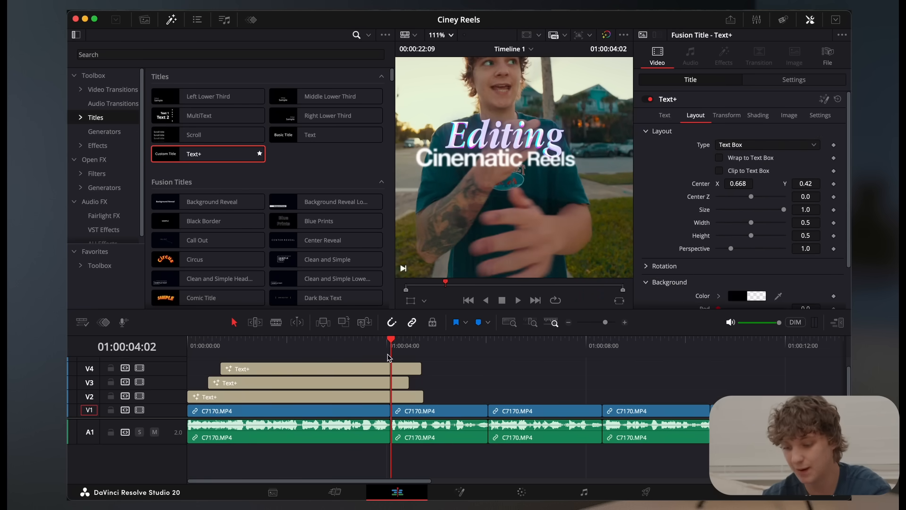
pyautogui.moveTo(404, 377); pyautogui.dragTo(383, 397)
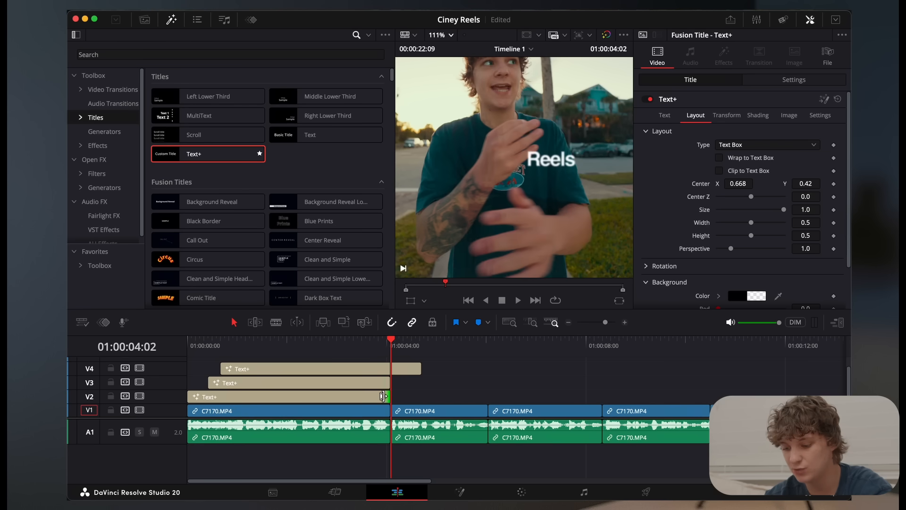
pyautogui.moveTo(409, 366); pyautogui.dragTo(390, 366)
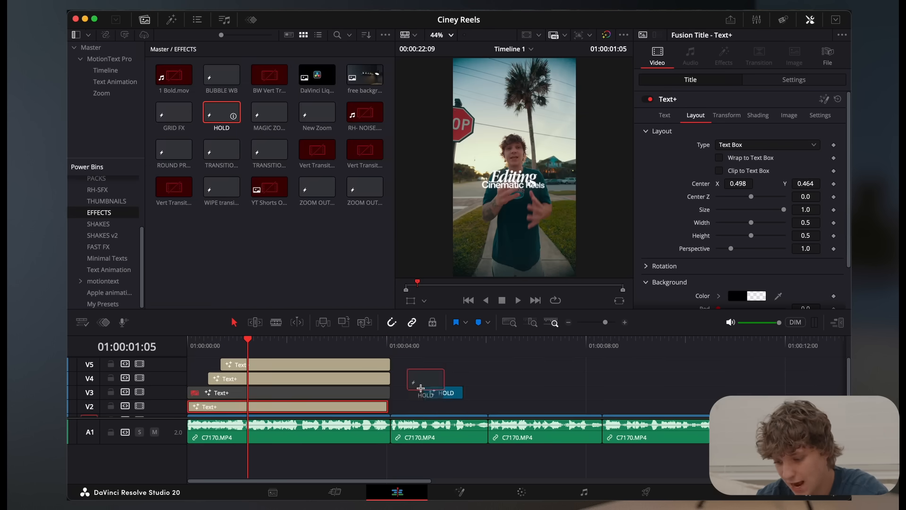
# Place the HOLD effect from the EFFECTS power bin above the Text+ titles at the timeline start and play it back
pyautogui.moveTo(411, 375); pyautogui.dragTo(190, 364)
pyautogui.press('Home')
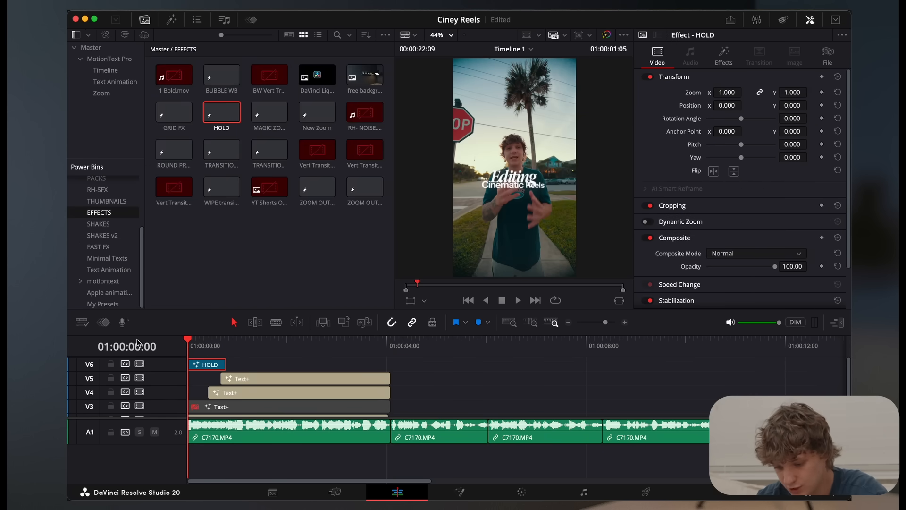
pyautogui.press('space')
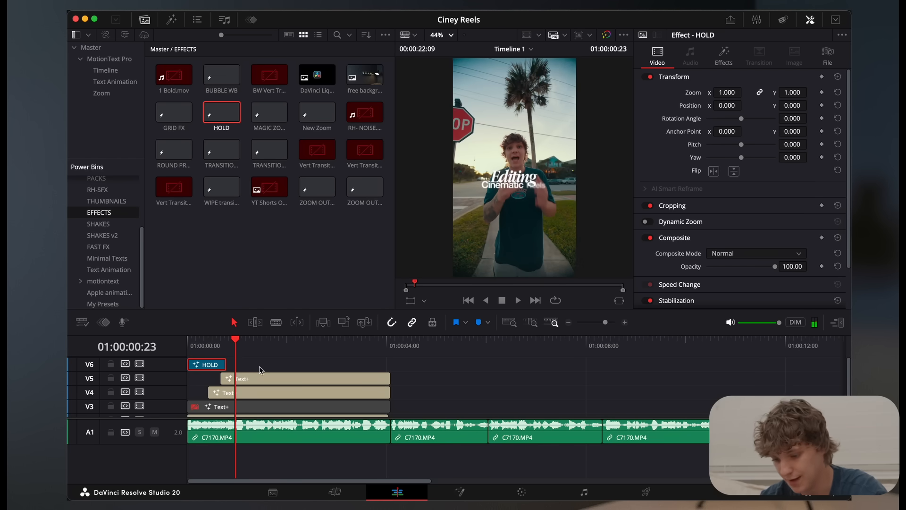
pyautogui.press('Home')
pyautogui.press('space')
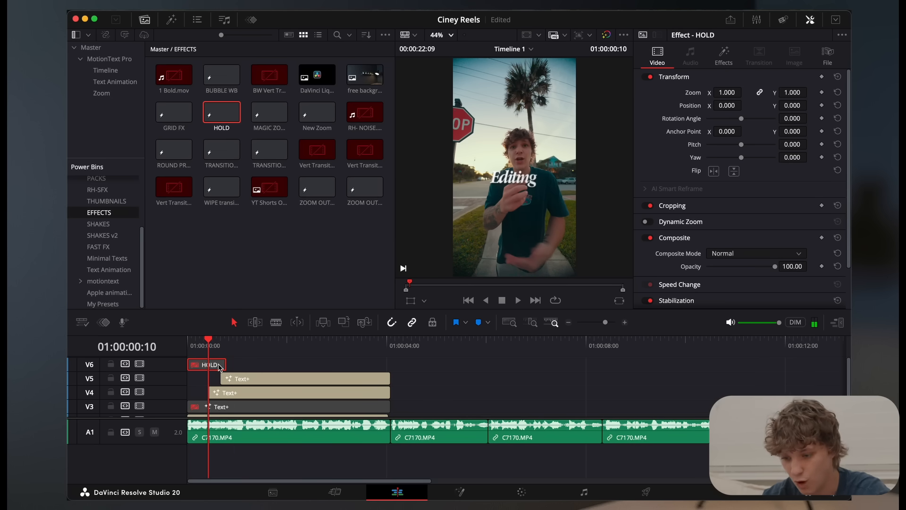
# Add an Adjustment Clip above the HOLD effect at the start of the timeline
pyautogui.click(171, 20)
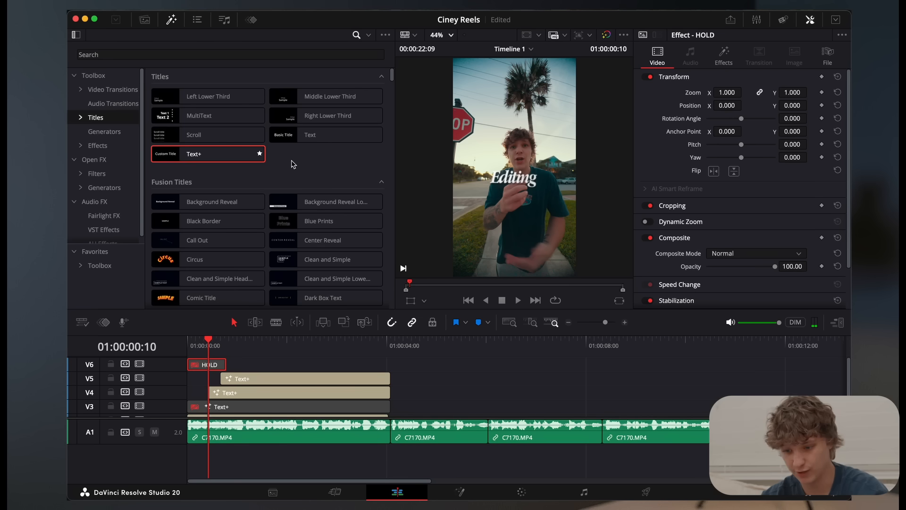
pyautogui.click(97, 145)
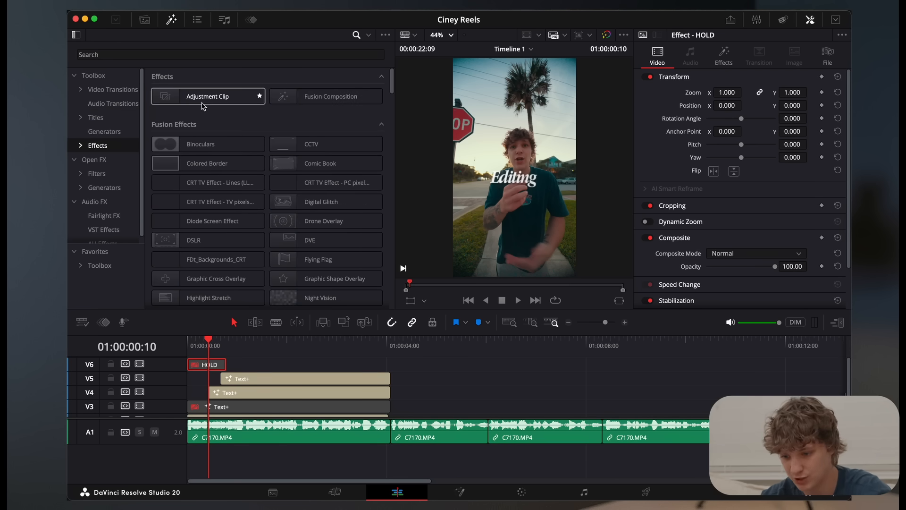
pyautogui.moveTo(174, 103); pyautogui.dragTo(189, 358)
pyautogui.press('Home')
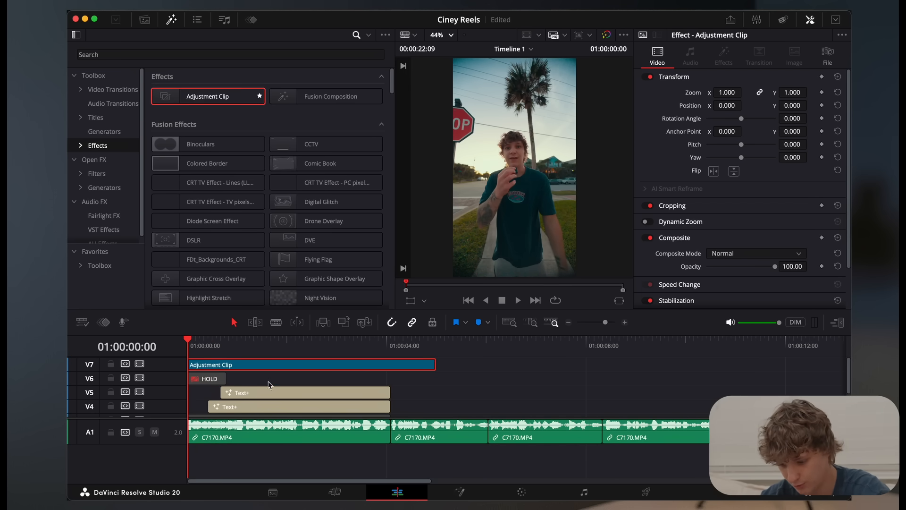
# Open the adjustment clip in Fusion and insert a Transform node between MediaIn1 and MediaOut1
pyautogui.click(443, 494)
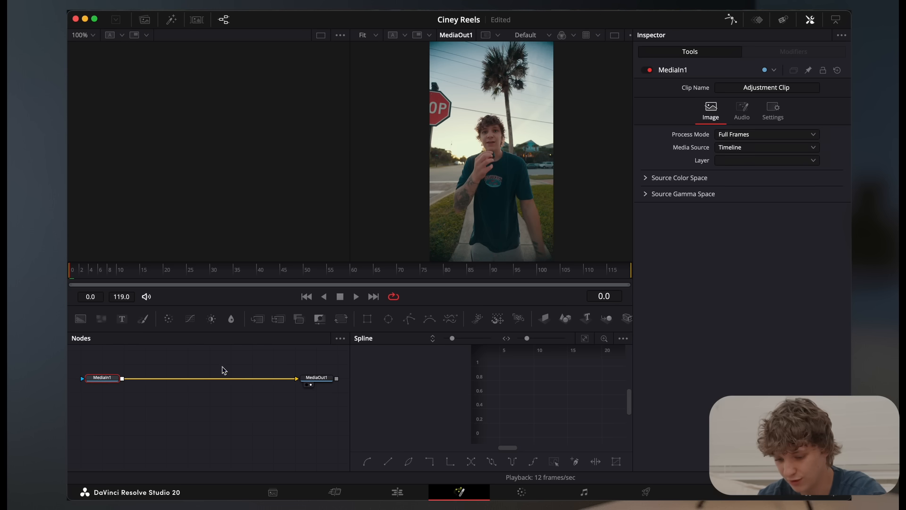
pyautogui.hotkey('shift', 'space')
pyautogui.write('trans')
pyautogui.press('Return')
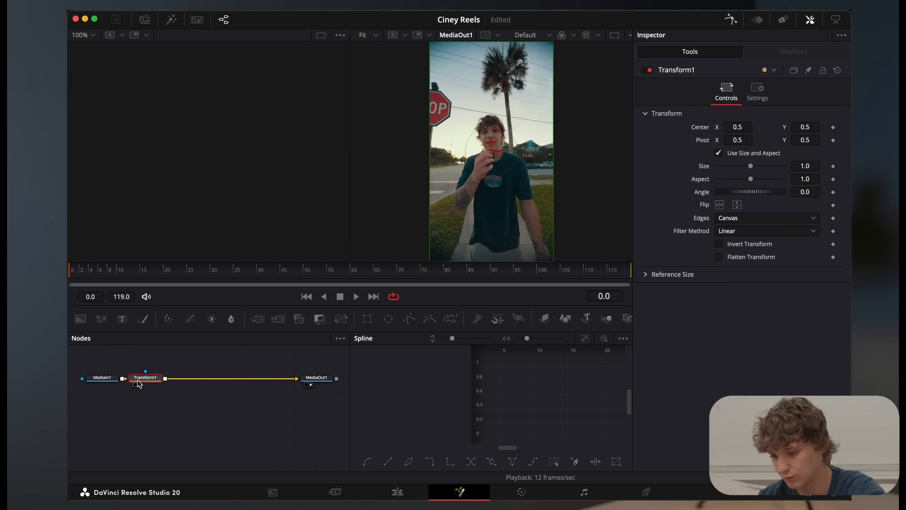
# Keyframe the Transform node's Size at 1.44 on frame 0, 1.098 on frame 17 and 1 on frame 40
pyautogui.moveTo(751, 166); pyautogui.dragTo(757, 171)
pyautogui.click(833, 166)
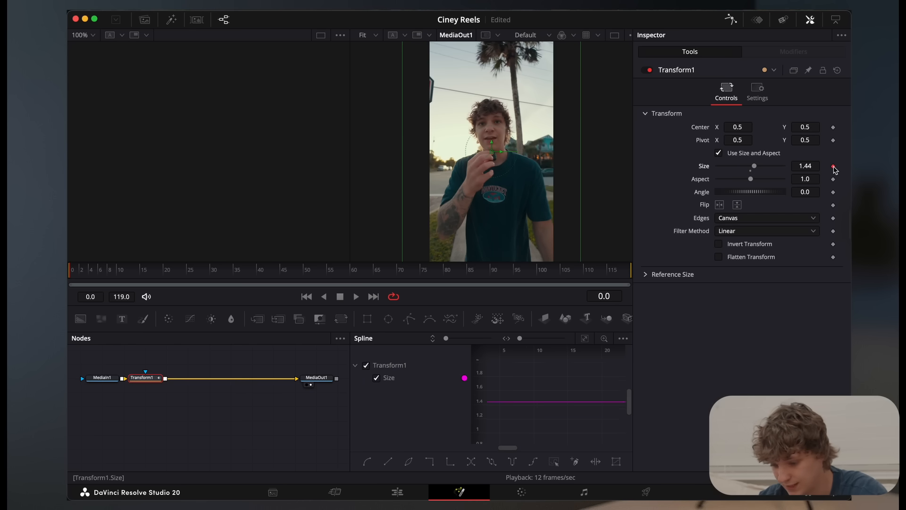
pyautogui.moveTo(78, 277); pyautogui.dragTo(152, 283)
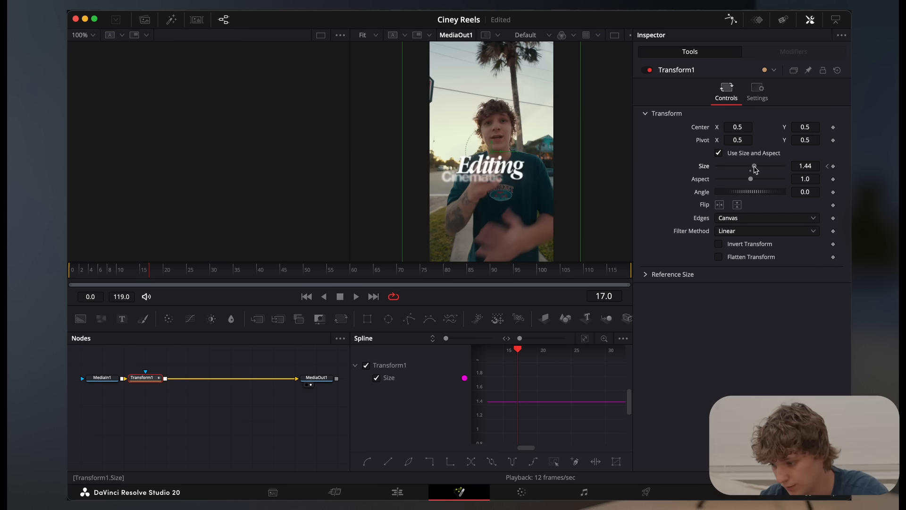
pyautogui.moveTo(756, 170); pyautogui.dragTo(751, 170)
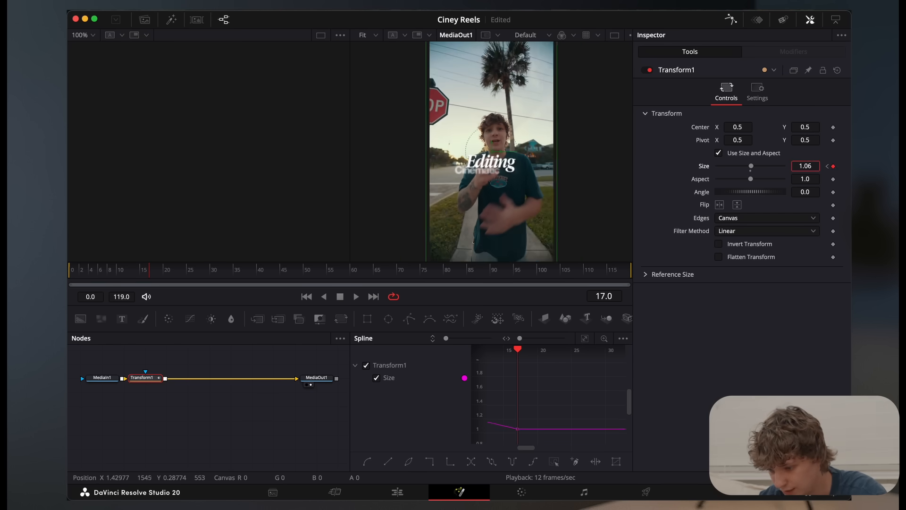
pyautogui.moveTo(806, 167); pyautogui.dragTo(806, 166)
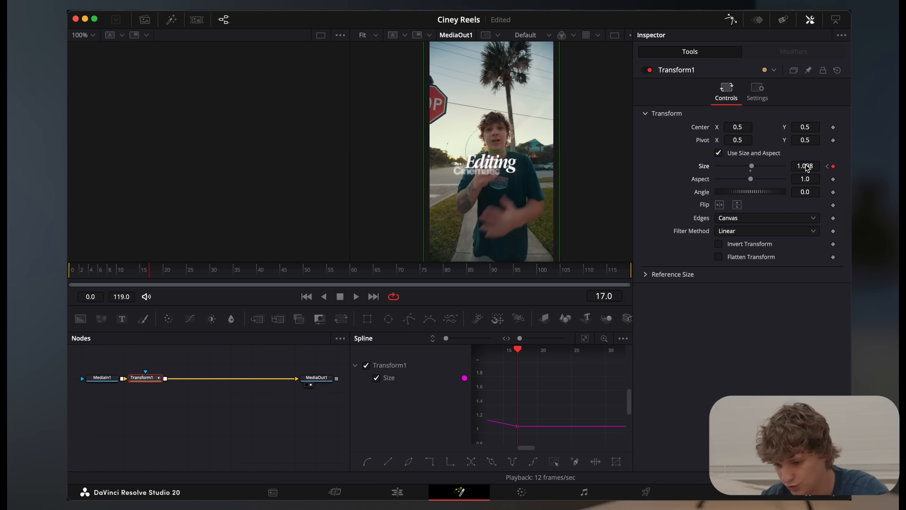
pyautogui.moveTo(155, 277); pyautogui.dragTo(258, 278)
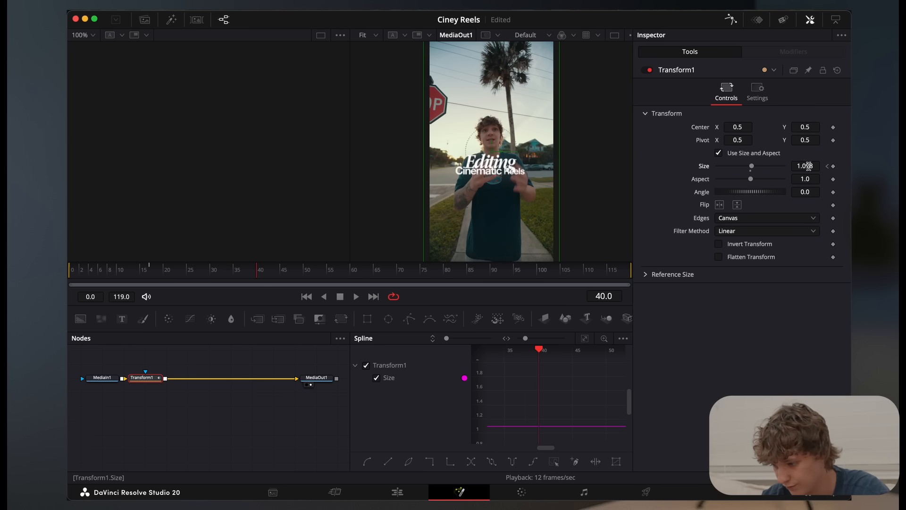
pyautogui.write('1')
pyautogui.press('Tab')
# Play back the keyframed zoom-out from frame 0
pyautogui.moveTo(191, 275); pyautogui.dragTo(69, 276)
pyautogui.click(269, 348)
pyautogui.press('space')
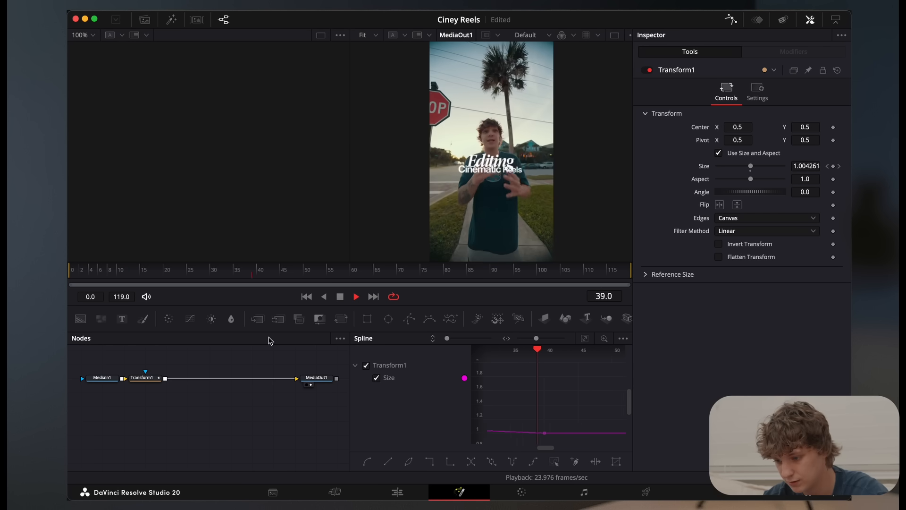
pyautogui.press('space')
# Apply an Ease preset to the first two Size keyframes in the Spline editor and play back the zoom
pyautogui.click(585, 338)
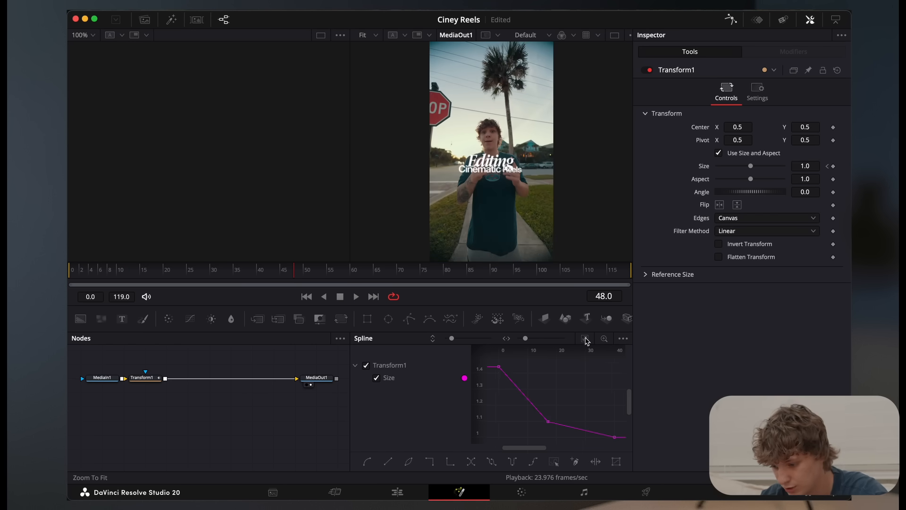
pyautogui.moveTo(502, 371); pyautogui.dragTo(573, 442)
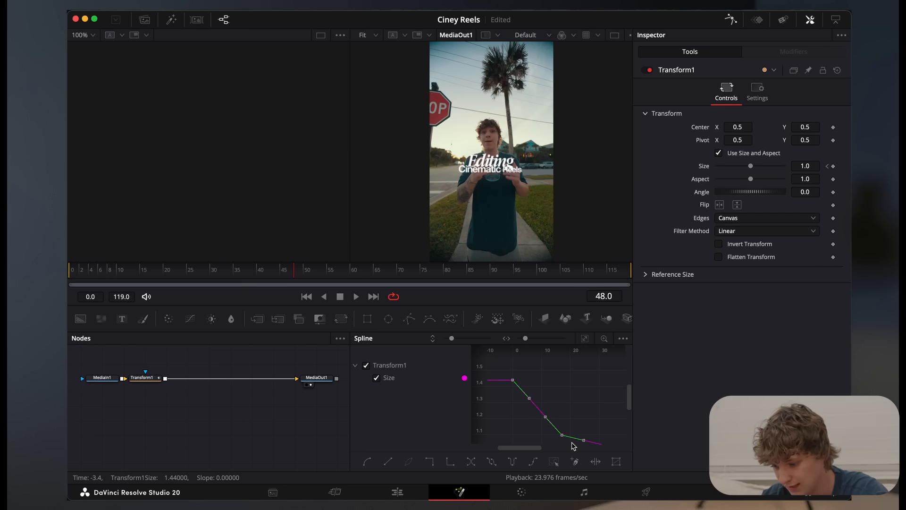
pyautogui.rightClick(555, 402)
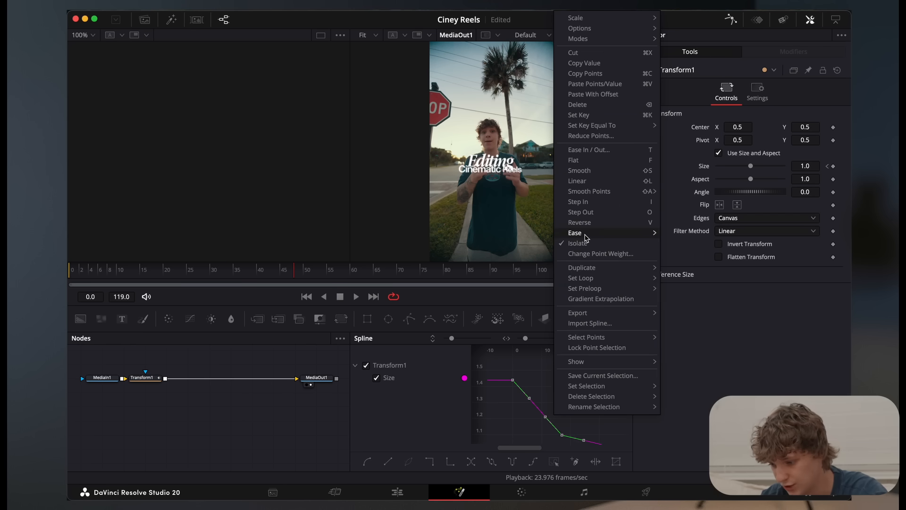
pyautogui.moveTo(586, 236)
pyautogui.click(691, 266)
pyautogui.press('space')
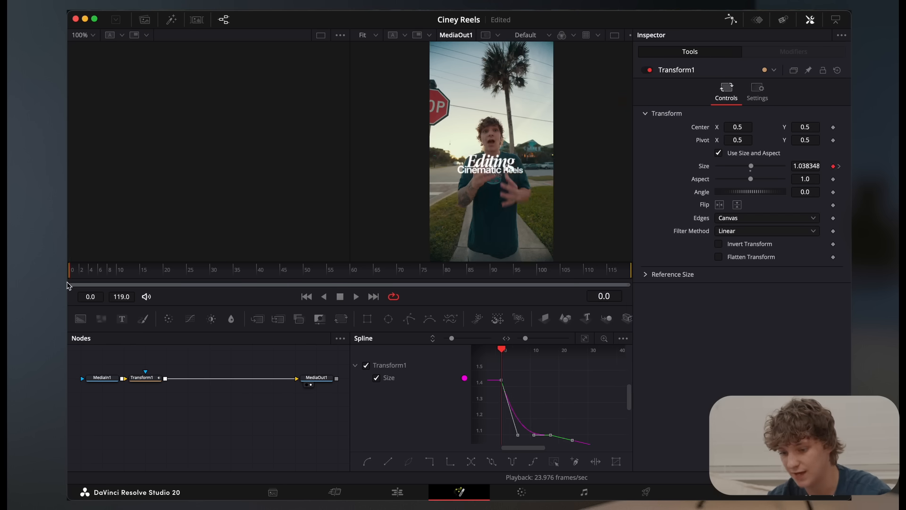
pyautogui.press('space')
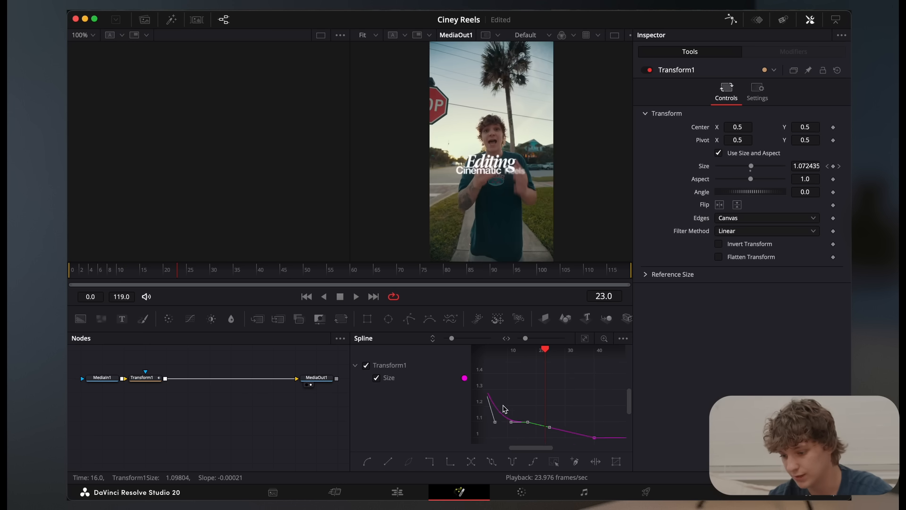
pyautogui.click(69, 273)
pyautogui.press('space')
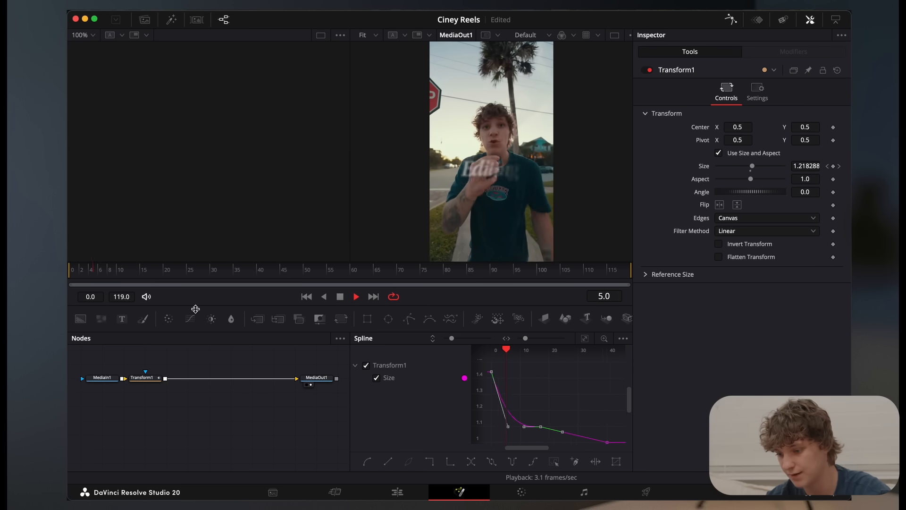
pyautogui.press('space')
# Smooth the first two Size keyframes and lengthen their curve handles horizontally into a steep S-curve
pyautogui.hscroll(-3, 514, 388)
pyautogui.hscroll(1, 515, 386)
pyautogui.click(514, 388)
pyautogui.hotkey('shift', 's')
pyautogui.moveTo(526, 382); pyautogui.dragTo(557, 381)
pyautogui.moveTo(537, 437); pyautogui.dragTo(520, 437)
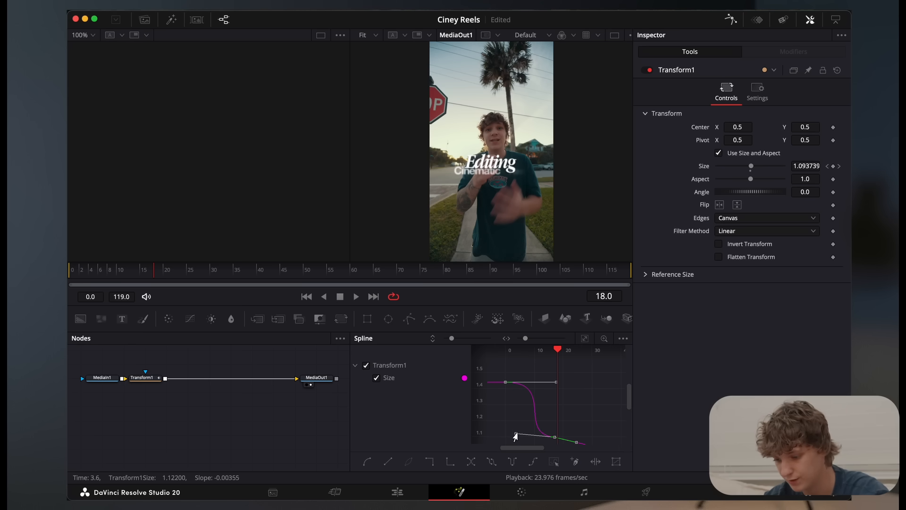
# Play back the steep zoom curve and undo the handle adjustments
pyautogui.click(69, 268)
pyautogui.press('space')
pyautogui.press('space')
pyautogui.hscroll(-3, 538, 378)
pyautogui.press('super+z')
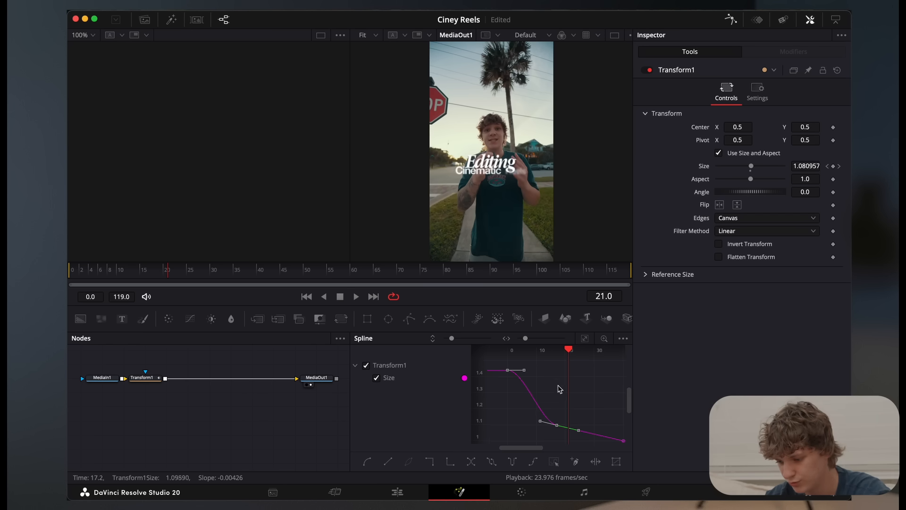
# Lengthen the handles of the first two Size keyframes slightly and play back the zoom from frame 0
pyautogui.moveTo(521, 373); pyautogui.dragTo(537, 371)
pyautogui.moveTo(538, 423); pyautogui.dragTo(529, 426)
pyautogui.click(70, 280)
pyautogui.press('space')
pyautogui.press('space')
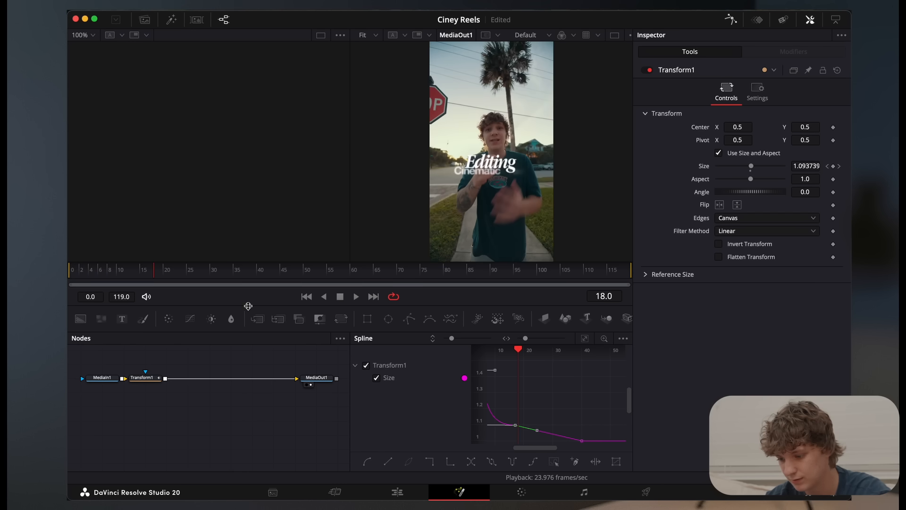
# Smooth the curve between the last two Size keyframes with flat handles and play back the animation
pyautogui.moveTo(609, 428); pyautogui.dragTo(506, 439)
pyautogui.moveTo(503, 408); pyautogui.dragTo(598, 449)
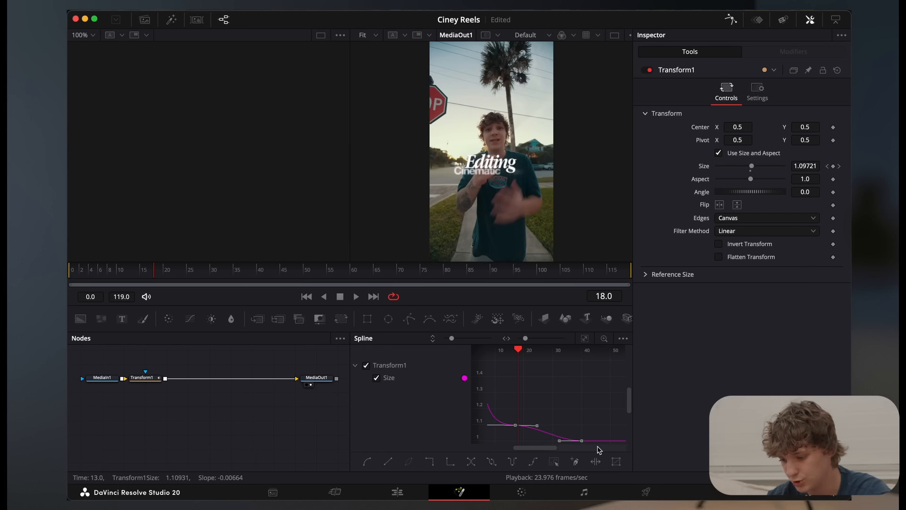
pyautogui.moveTo(275, 268); pyautogui.dragTo(72, 268)
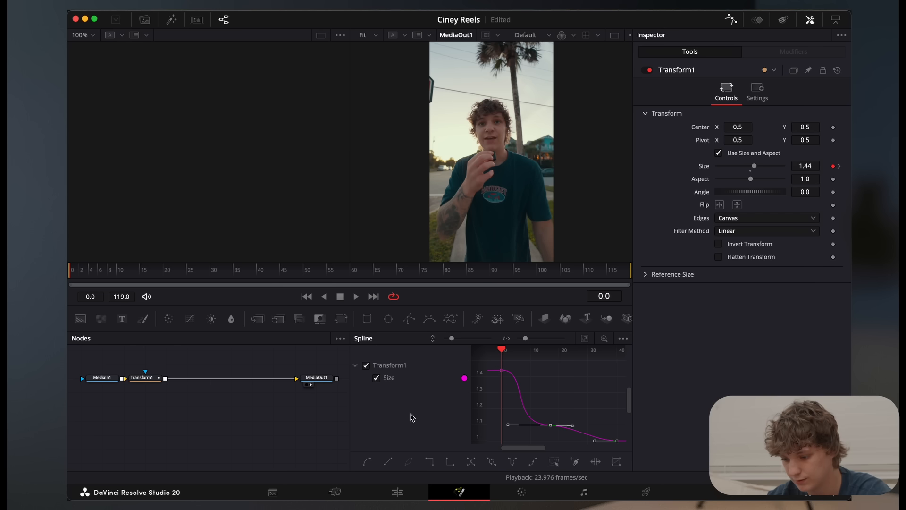
pyautogui.press('space')
pyautogui.press('space')
# Delete the second and third Size keyframes from the Transform node's spline
pyautogui.click(585, 339)
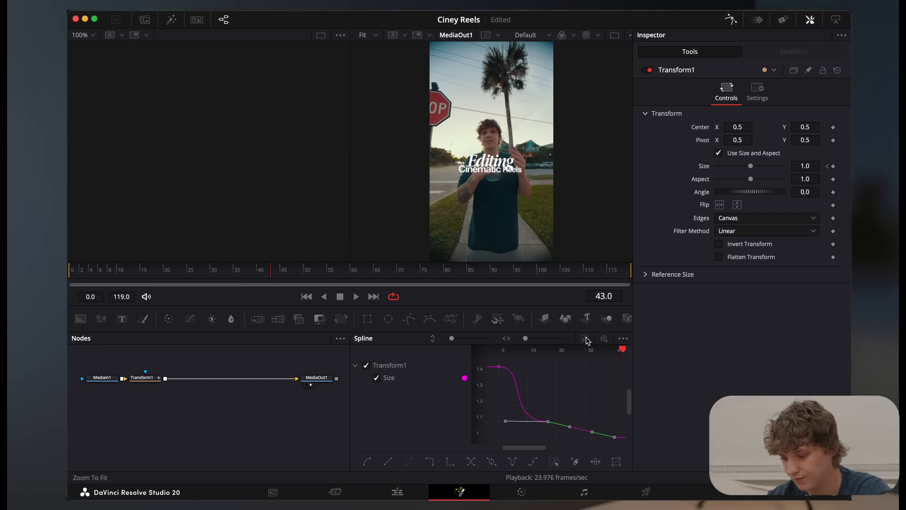
pyautogui.press('Delete')
pyautogui.press('Delete')
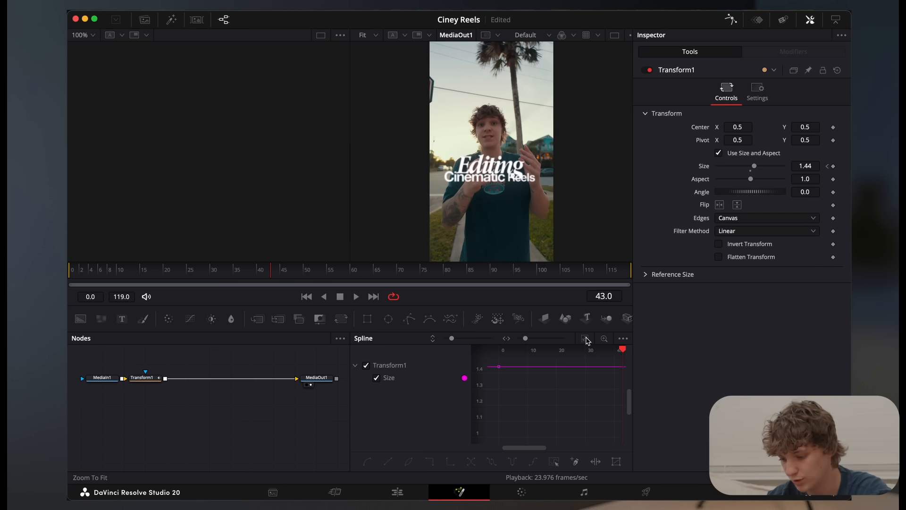
# Rebuild the zoom with Size keyframes of 1.7 at frame 0, 1.13 near frame 20 and 1 at frame 40
pyautogui.moveTo(755, 166); pyautogui.dragTo(753, 179)
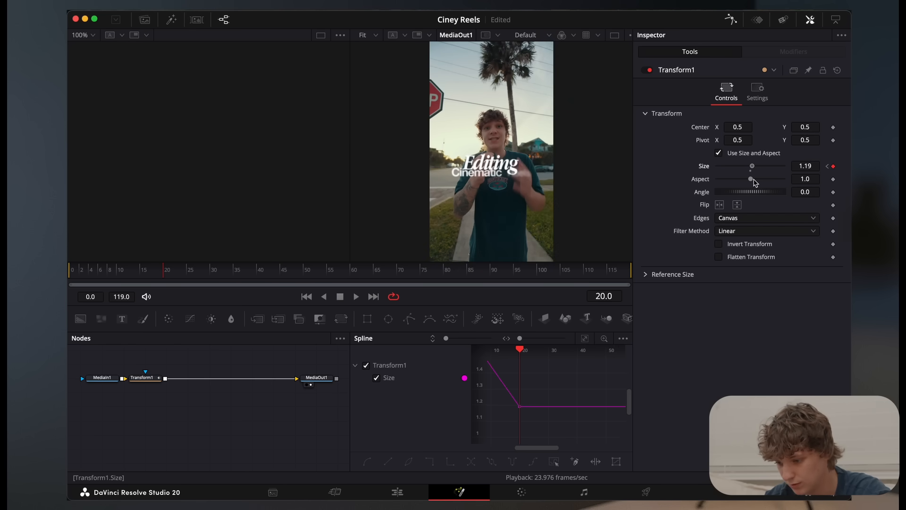
pyautogui.moveTo(158, 271); pyautogui.dragTo(258, 270)
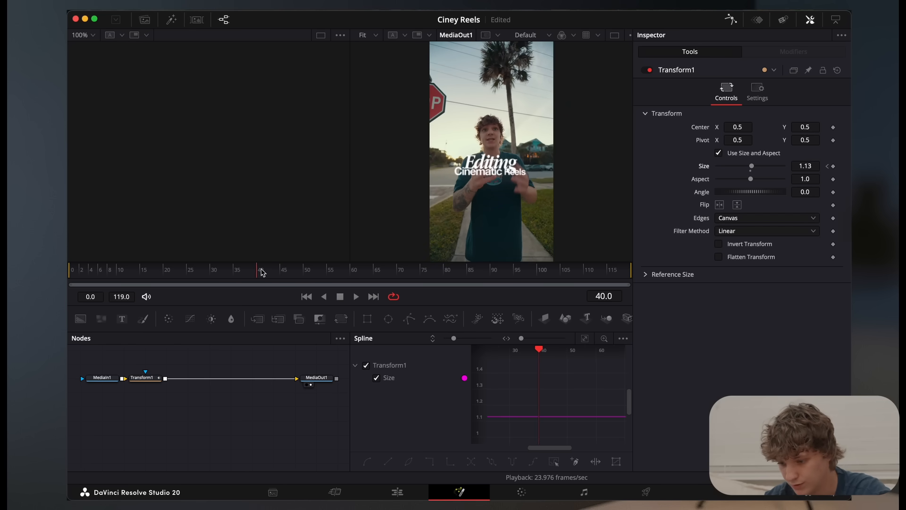
pyautogui.doubleClick(809, 167)
pyautogui.write('1')
pyautogui.press('Tab')
# Fit the rebuilt Size curve in the Spline editor and apply an Ease preset to its first two keyframes
pyautogui.click(585, 338)
pyautogui.moveTo(509, 360); pyautogui.dragTo(590, 437)
pyautogui.rightClick(551, 415)
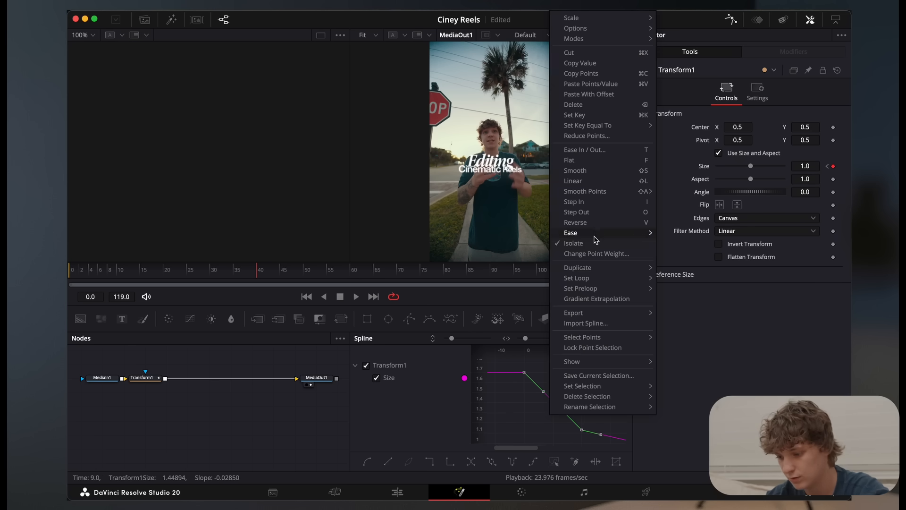
pyautogui.moveTo(594, 234)
pyautogui.click(680, 265)
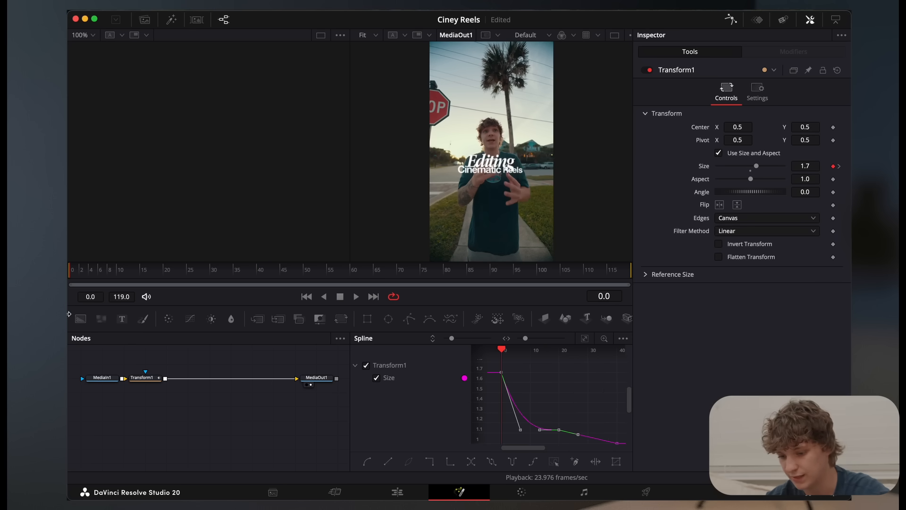
# Play back the eased 1.7 zoom and inspect its Size curve around the second keyframe
pyautogui.press('space')
pyautogui.hscroll(2, 562, 408)
pyautogui.click(562, 406)
pyautogui.hscroll(-1, 562, 406)
pyautogui.scroll(-1, 563, 406)
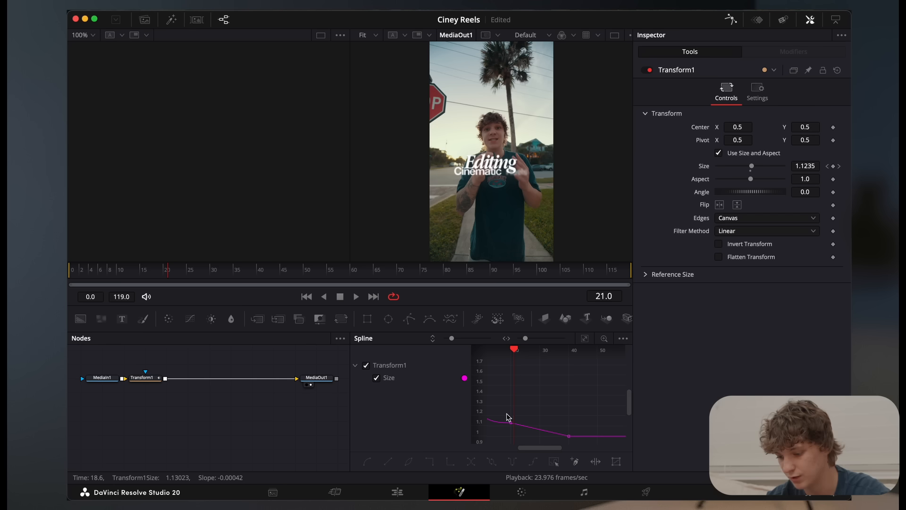
pyautogui.press('space')
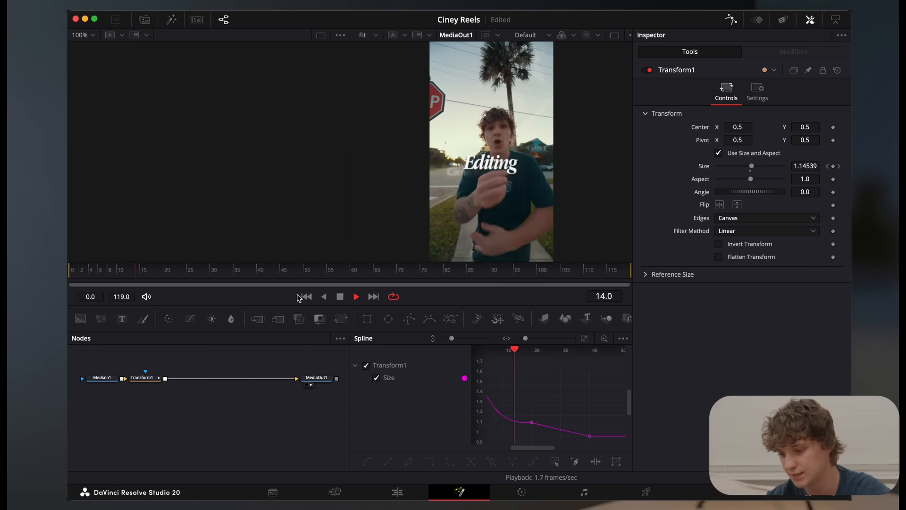
# Return to the edit timeline, re-enable the HOLD effect on V6 and play it back from the start
pyautogui.click(398, 492)
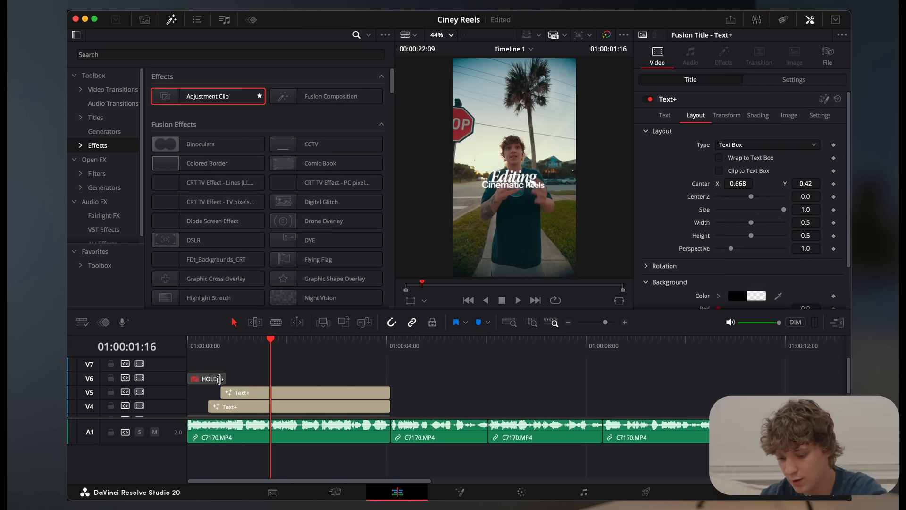
pyautogui.click(213, 380)
pyautogui.press('d')
pyautogui.moveTo(216, 347); pyautogui.dragTo(157, 341)
pyautogui.press('space')
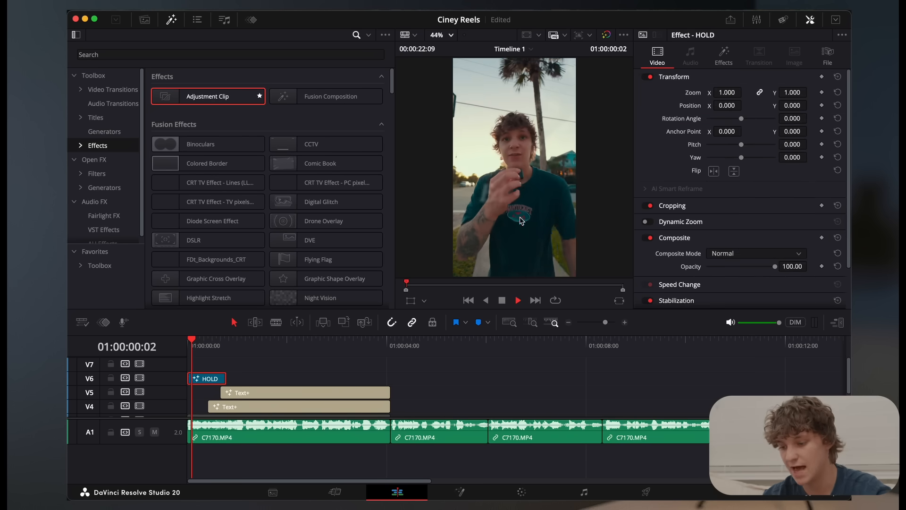
pyautogui.press('space')
# Combine the opening talking clip, its Text+ titles and the HOLD effect into one compound clip with the default name
pyautogui.moveTo(226, 372); pyautogui.dragTo(234, 374)
pyautogui.moveTo(271, 372); pyautogui.dragTo(285, 414)
pyautogui.rightClick(285, 414)
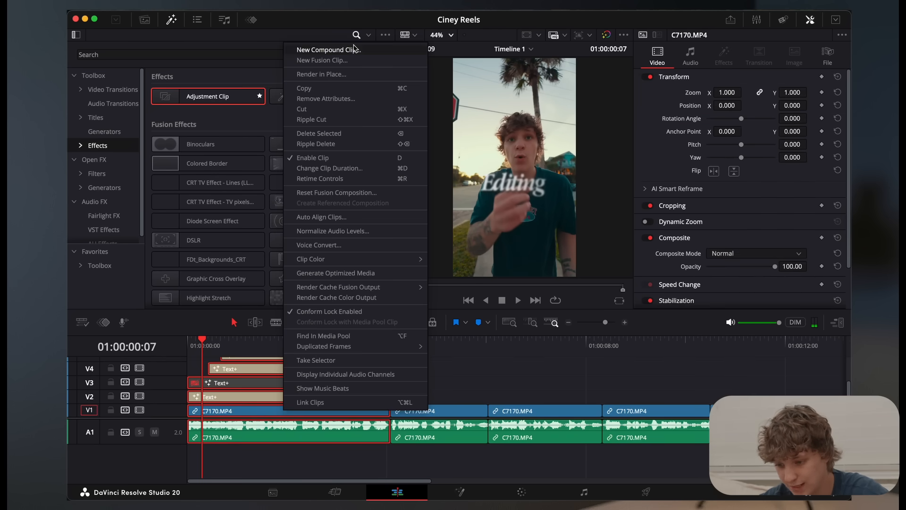
pyautogui.click(354, 49)
pyautogui.click(532, 280)
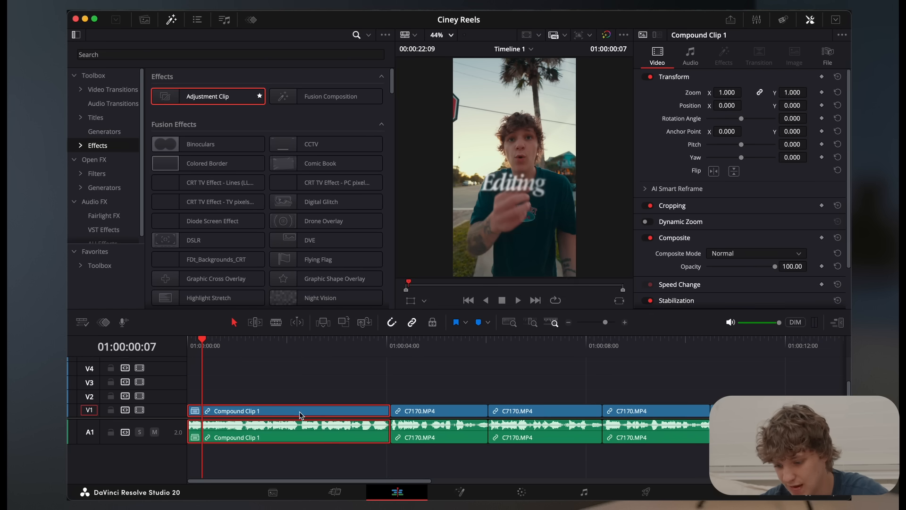
# Enable Dynamic Zoom on the opening compound clip and play it back from the start of the timeline
pyautogui.click(648, 222)
pyautogui.moveTo(197, 347); pyautogui.dragTo(131, 354)
pyautogui.press('space')
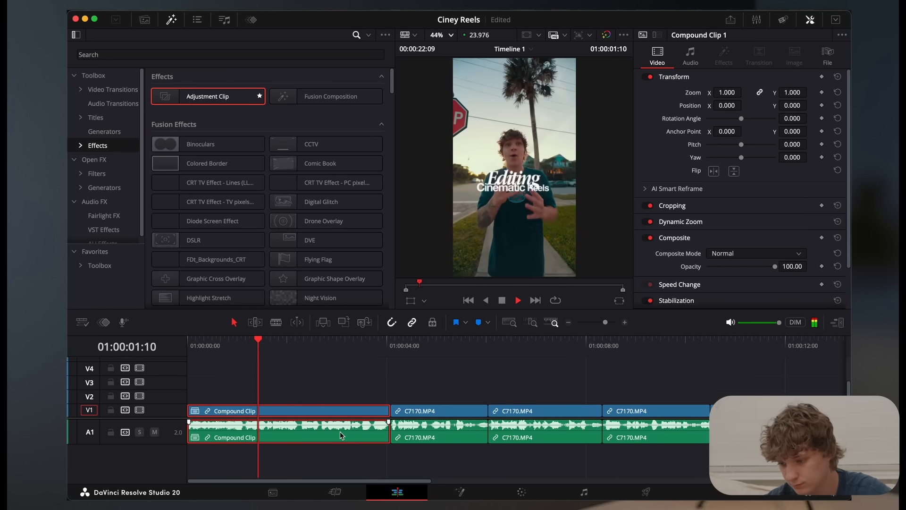
pyautogui.press('space')
# Adjust the zoom of the talking clip that directly follows the opening compound clip
pyautogui.press('space')
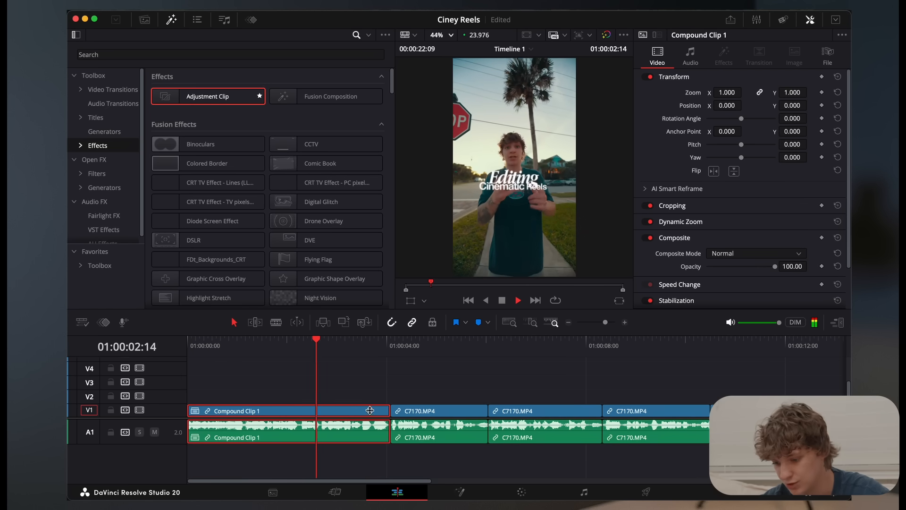
pyautogui.click(386, 383)
pyautogui.press('space')
pyautogui.moveTo(382, 348); pyautogui.dragTo(387, 350)
pyautogui.click(428, 412)
pyautogui.press('space')
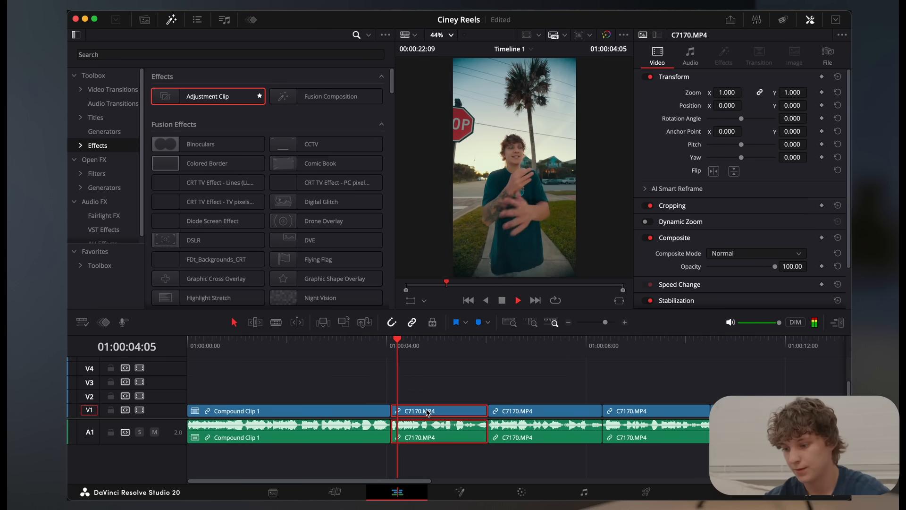
pyautogui.moveTo(726, 92); pyautogui.dragTo(727, 94)
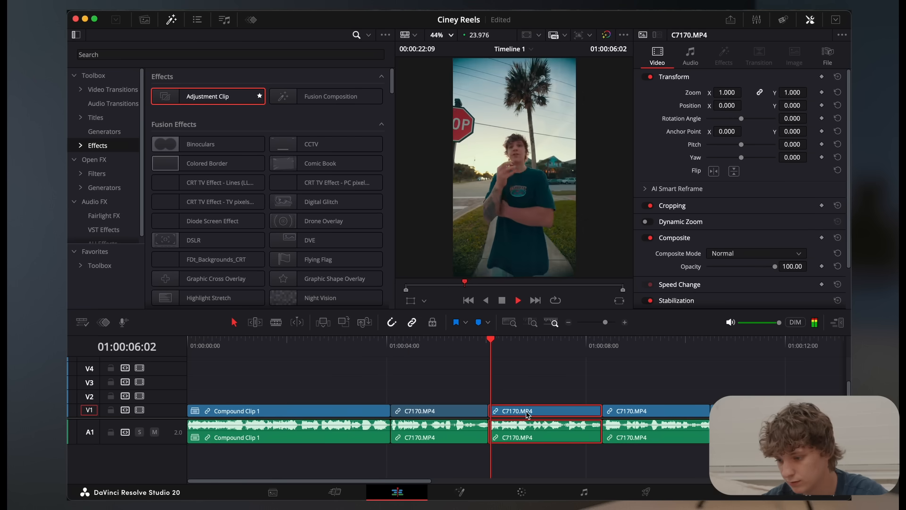
# Set the zoom of the third C7170.MP4 clip after the compound clip to 1.310 and play it back
pyautogui.click(569, 322)
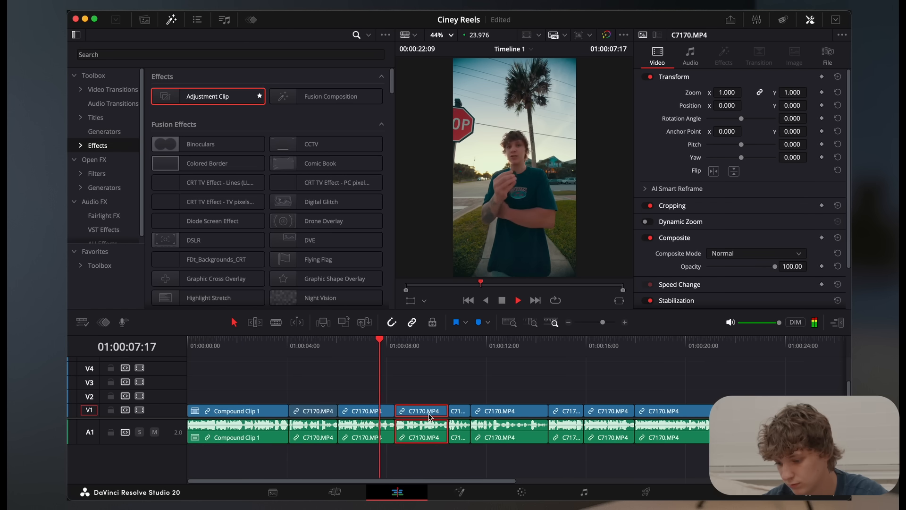
pyautogui.press('space')
pyautogui.moveTo(727, 92); pyautogui.dragTo(741, 92)
pyautogui.press('space')
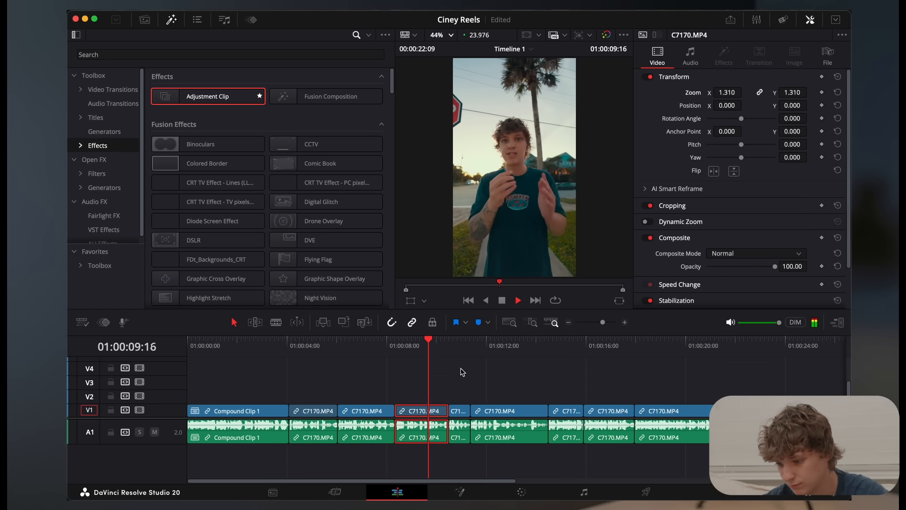
# Set the zoom of the longer talking clip starting near 01:00:11:00 to 1.140 and review its playback
pyautogui.click(463, 412)
pyautogui.press('space')
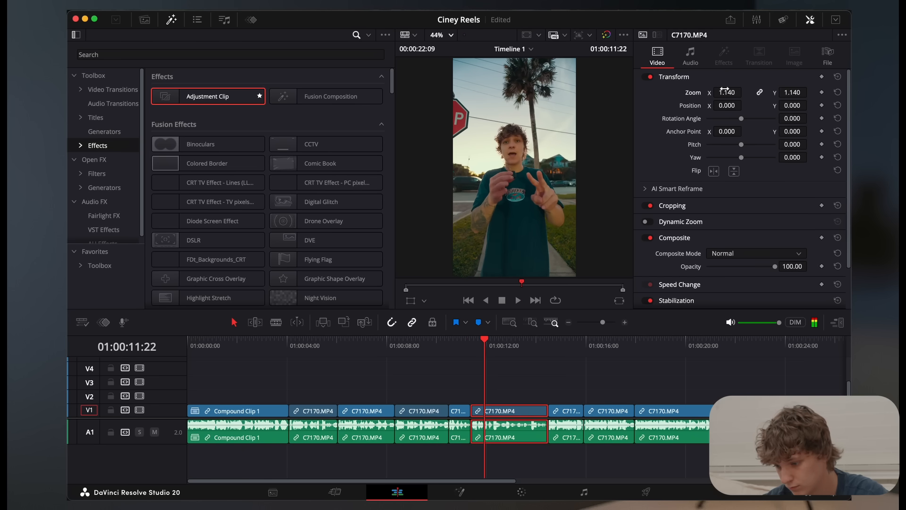
pyautogui.press('space')
pyautogui.press('space')
pyautogui.click(501, 350)
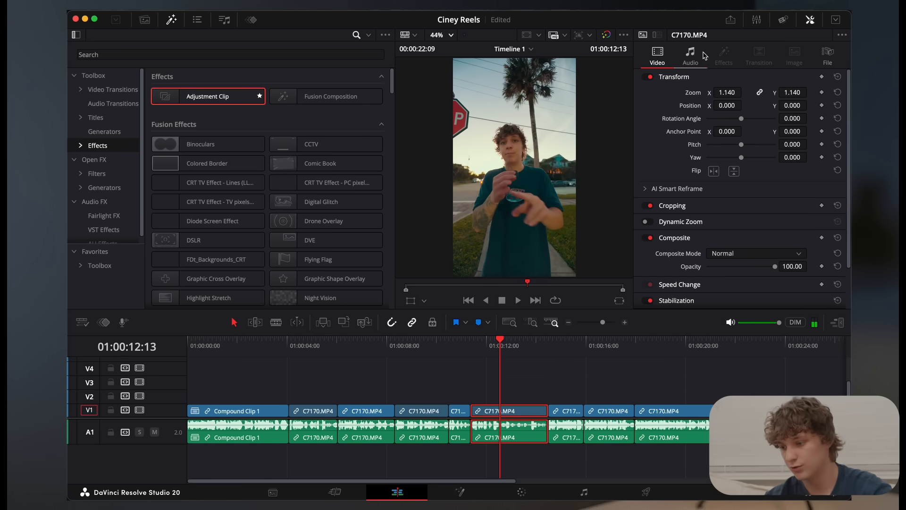
# Enable AI Voice Isolation at amount 100 on the clip at the playhead and the three clips after it
pyautogui.click(705, 55)
pyautogui.click(645, 145)
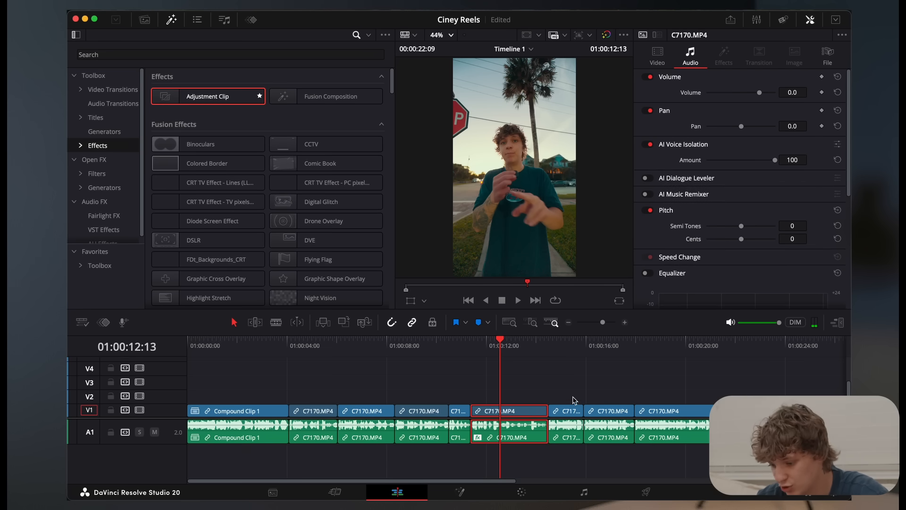
pyautogui.click(571, 412)
pyautogui.click(645, 144)
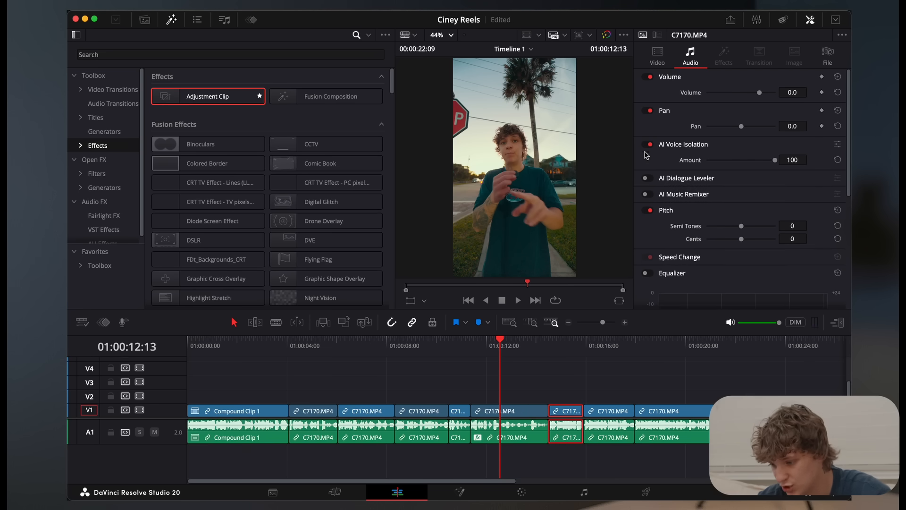
pyautogui.click(617, 414)
pyautogui.click(646, 145)
pyautogui.click(677, 410)
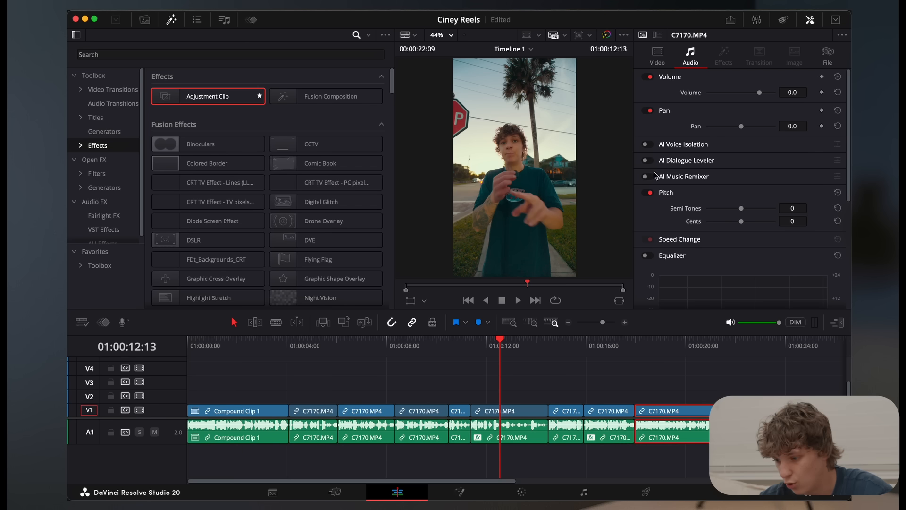
pyautogui.click(647, 145)
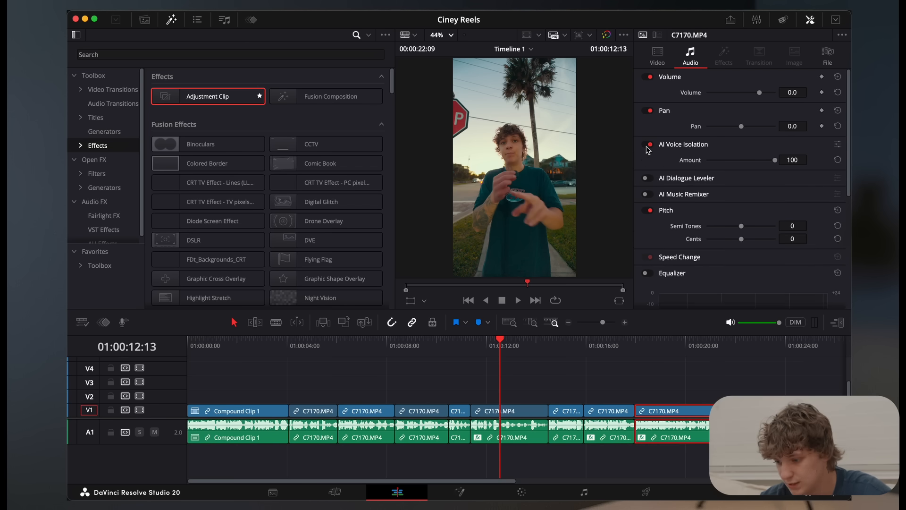
# Enable AI Voice Isolation at amount 100 on the four talking clips before the playhead clip and on the opening compound clip
pyautogui.click(463, 419)
pyautogui.click(646, 145)
pyautogui.click(428, 409)
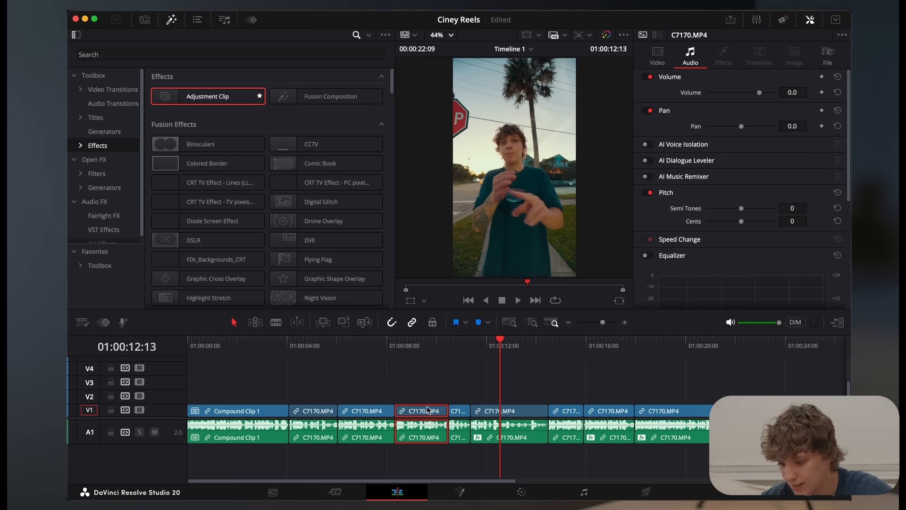
pyautogui.click(646, 145)
pyautogui.click(372, 417)
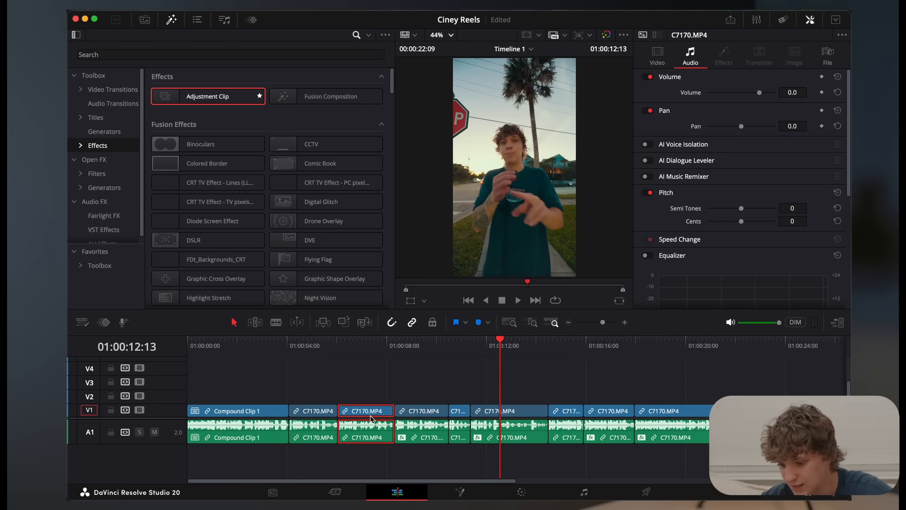
pyautogui.click(646, 144)
pyautogui.click(326, 412)
pyautogui.click(647, 145)
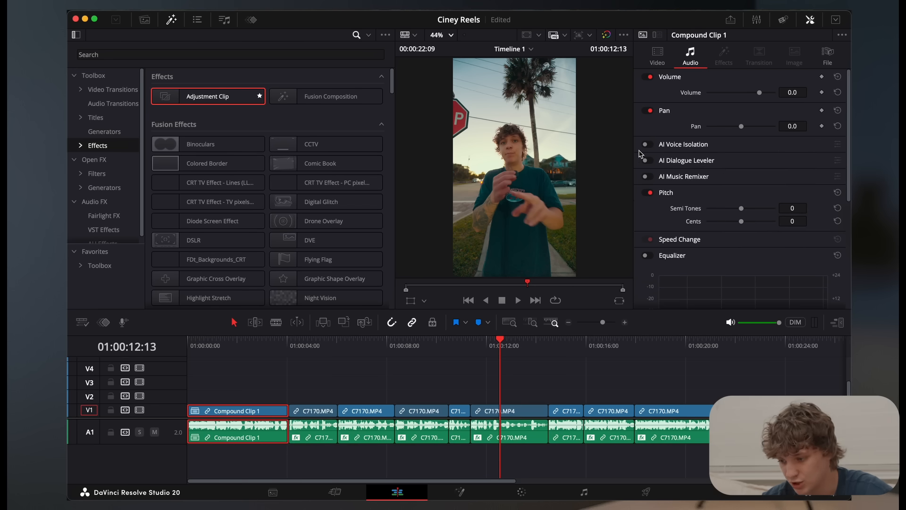
pyautogui.click(651, 144)
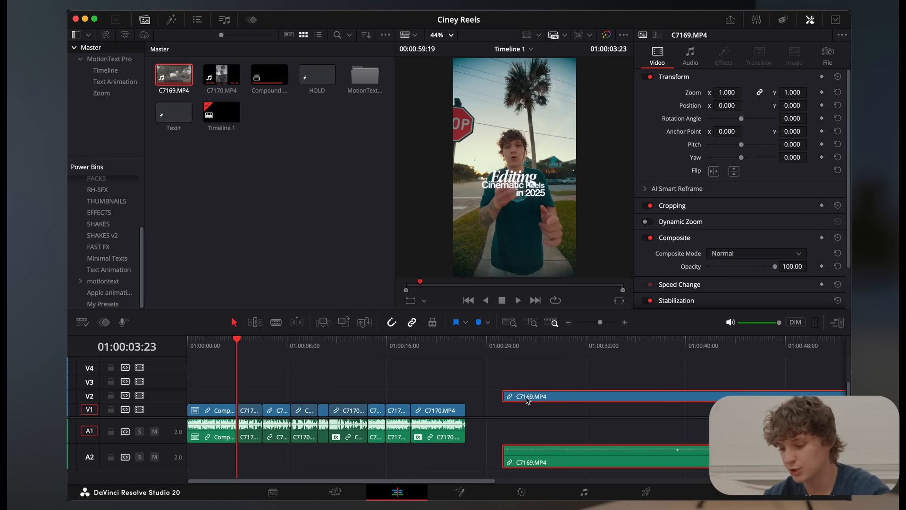
# Place C7169.MP4 on V2 past the end of the talking clips and delete its audio
pyautogui.rightClick(528, 400)
pyautogui.click(530, 397)
pyautogui.click(532, 463)
pyautogui.press('Delete')
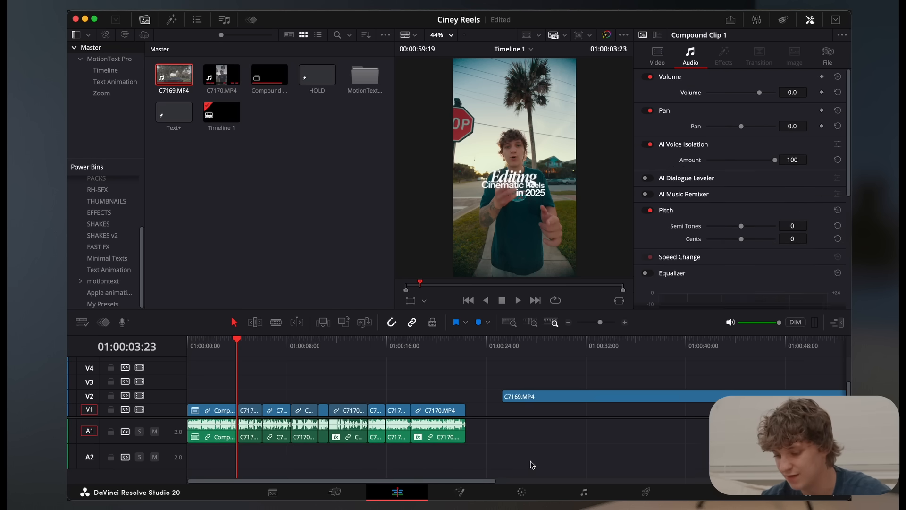
# Move the C7169.MP4 clip earlier on V2, split it at 01:00:25:04 and delete the part before the cut
pyautogui.moveTo(521, 400); pyautogui.dragTo(412, 400)
pyautogui.moveTo(411, 344); pyautogui.dragTo(504, 366)
pyautogui.press('super+b')
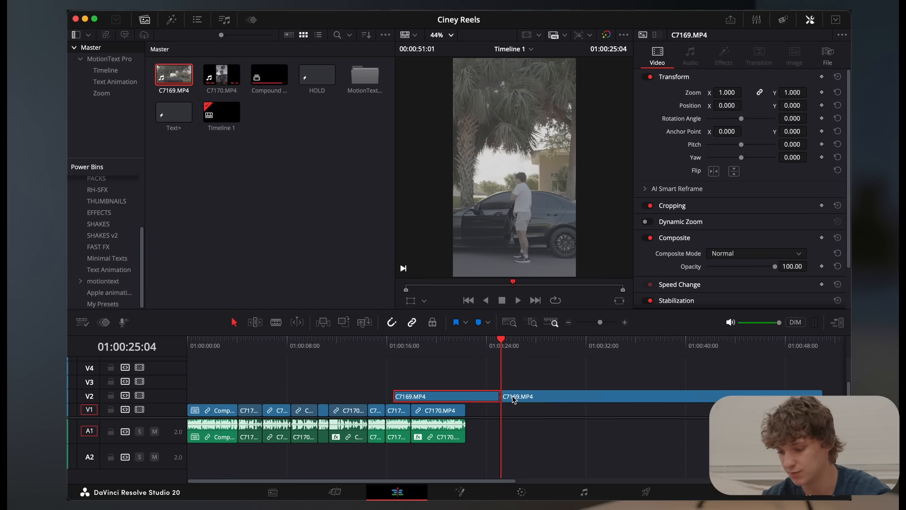
pyautogui.press('BackSpace')
# Open the remaining C7169.MP4 clip for color grading and apply the saved PowerGrade still 1.1.1 to its node graph
pyautogui.click(514, 399)
pyautogui.click(522, 492)
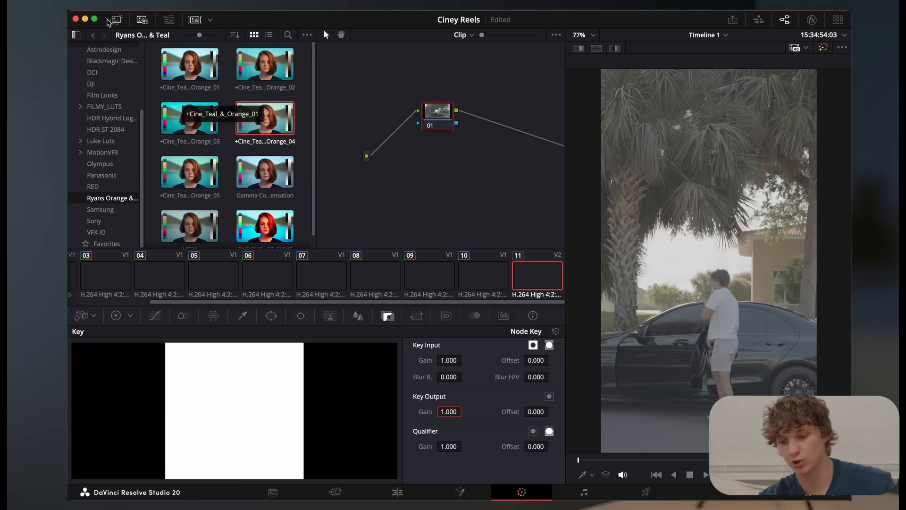
pyautogui.click(116, 20)
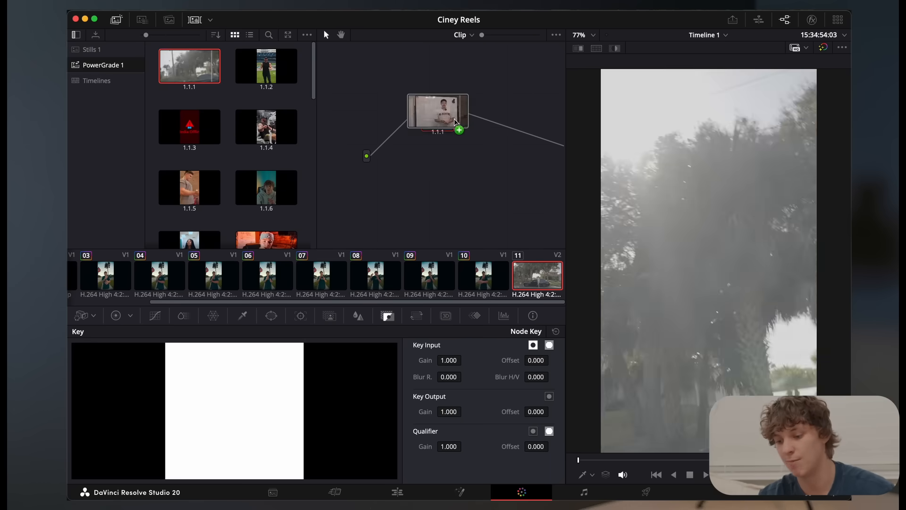
# Apply the +Cine_Teal_&_Orange_04 LUT to the LUT node and set its Key Output Gain to 0.472
pyautogui.click(406, 161)
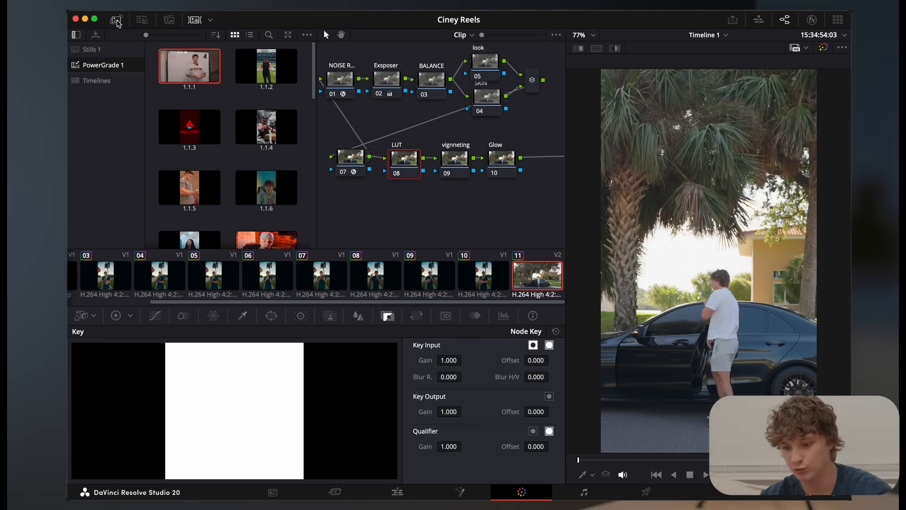
pyautogui.click(137, 21)
pyautogui.moveTo(265, 123); pyautogui.dragTo(400, 170)
pyautogui.moveTo(457, 420); pyautogui.dragTo(425, 421)
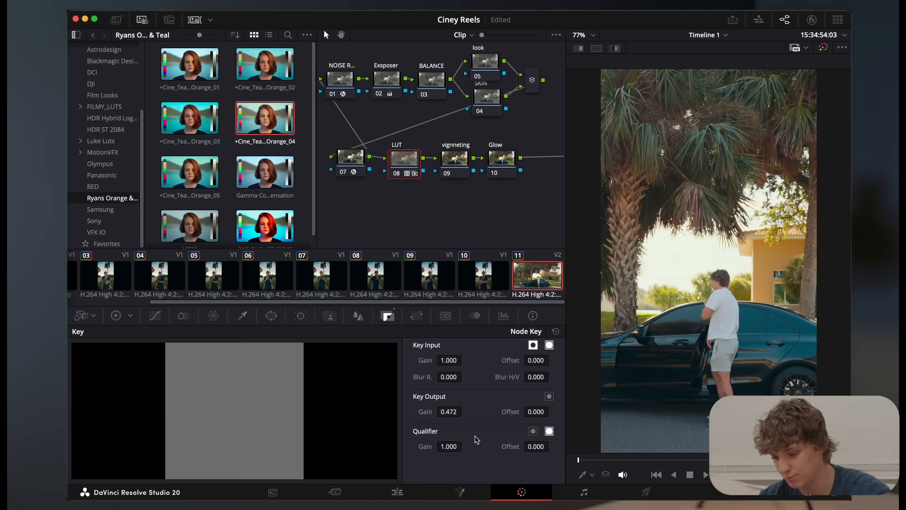
# Return to the edit timeline, play the opening and move the graded C7169.MP4 clip to 01:00:04:02 on V2
pyautogui.click(407, 491)
pyautogui.click(346, 342)
pyautogui.press('Home')
pyautogui.press('space')
pyautogui.click(625, 323)
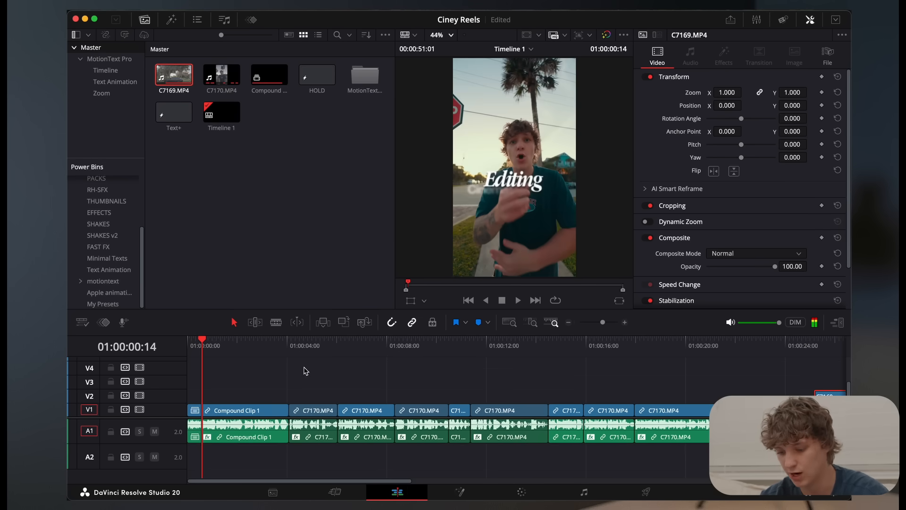
pyautogui.click(276, 343)
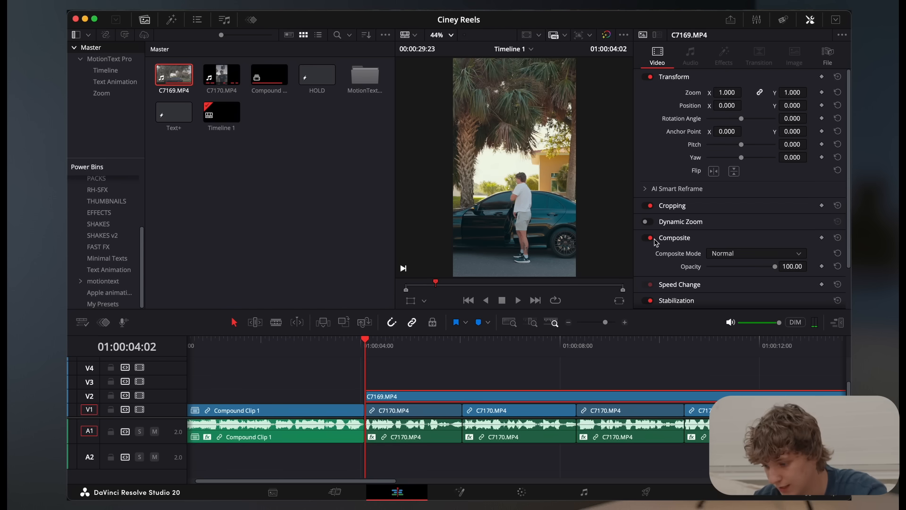
# Enable Dynamic Zoom on the C7169.MP4 clip and play it back over the talking clips
pyautogui.click(646, 222)
pyautogui.press('space')
pyautogui.click(625, 322)
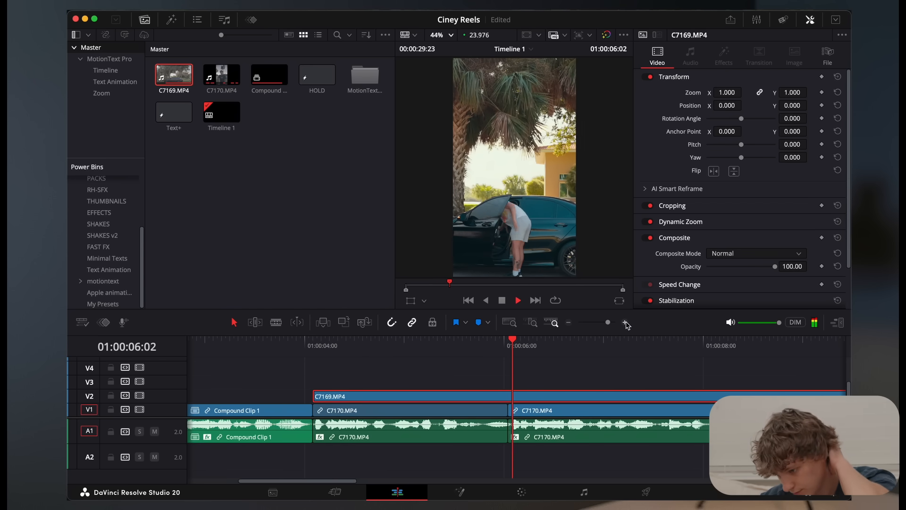
pyautogui.click(569, 322)
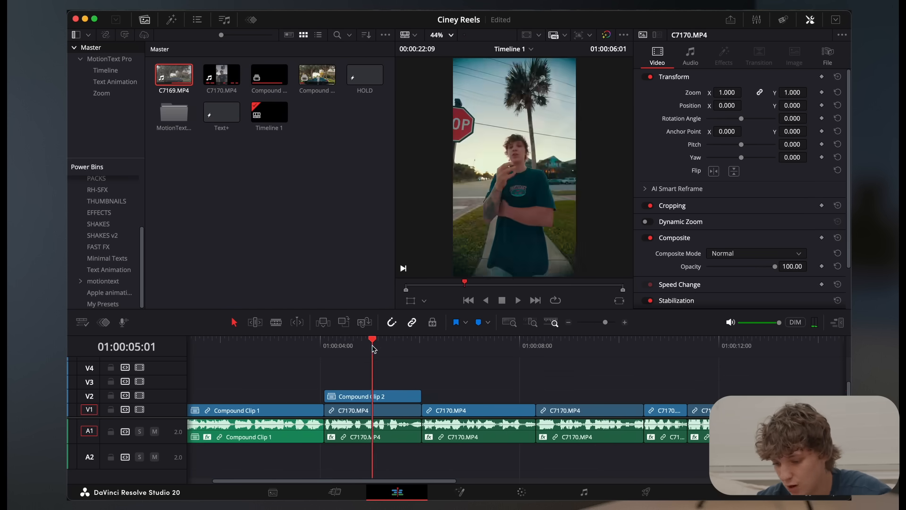
# Trim the C7169.MP4 clip to the talking clip beneath it, turn it into a compound clip and play it back
pyautogui.press('Up')
pyautogui.press('space')
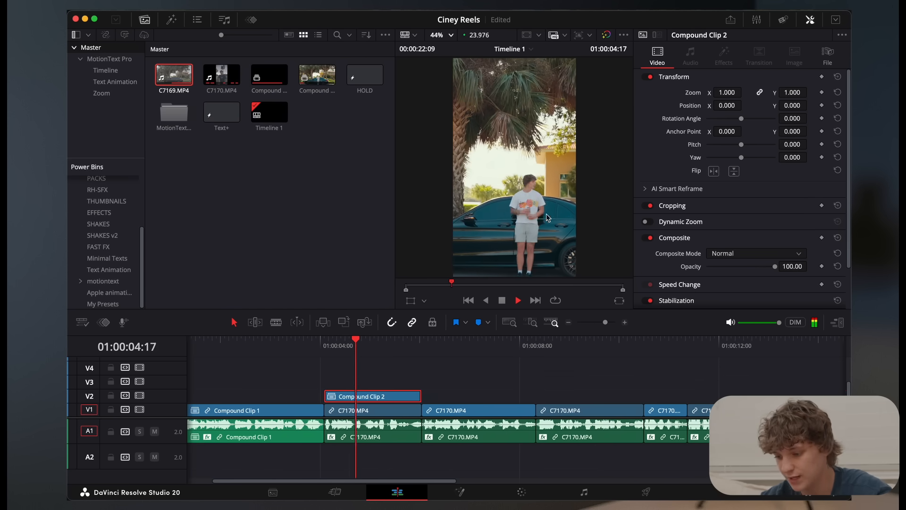
pyautogui.click(321, 350)
pyautogui.click(381, 379)
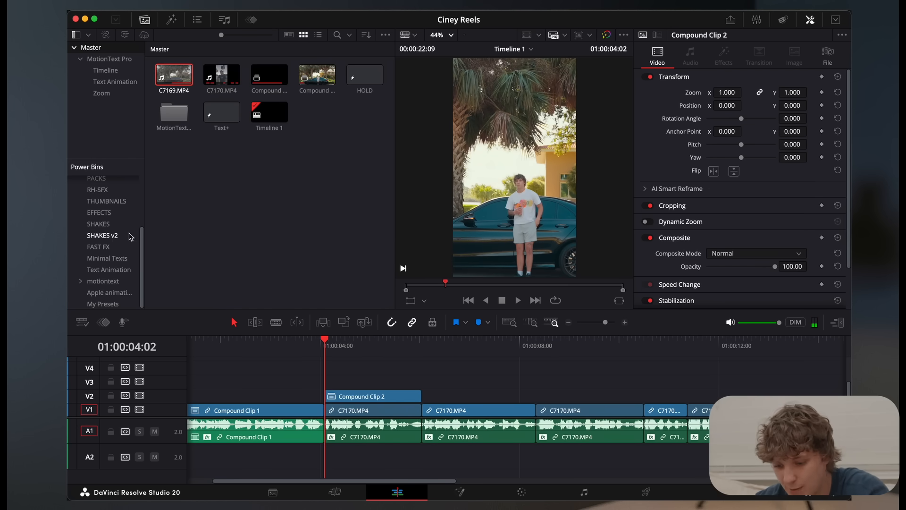
# Add a Text+ title on V3 at 01:00:04:02 above the car compound clip and set its text to "It's"
pyautogui.click(171, 20)
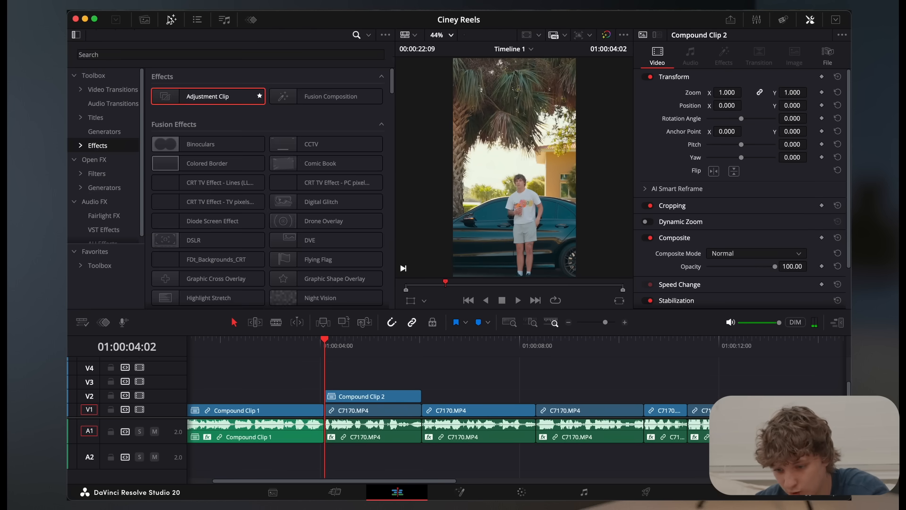
pyautogui.click(92, 118)
pyautogui.moveTo(204, 154); pyautogui.dragTo(351, 383)
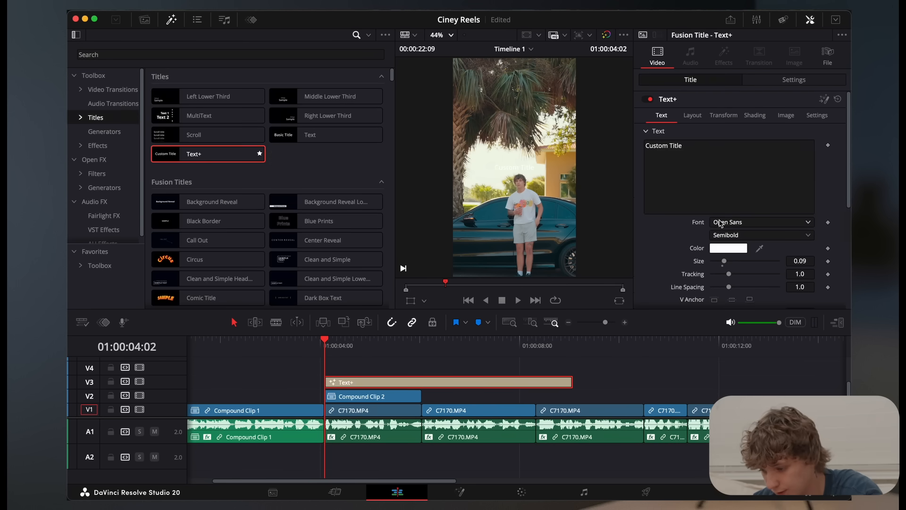
pyautogui.click(716, 158)
pyautogui.press('BackSpace')
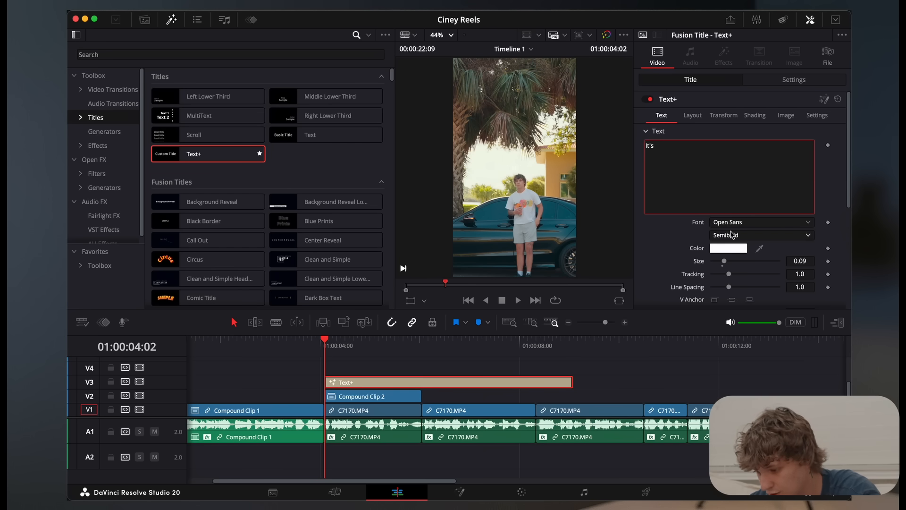
# Set the "It's" title's font to SF Pro Display Regular and its size to 0.1929
pyautogui.click(730, 224)
pyautogui.scroll(-1, 731, 226)
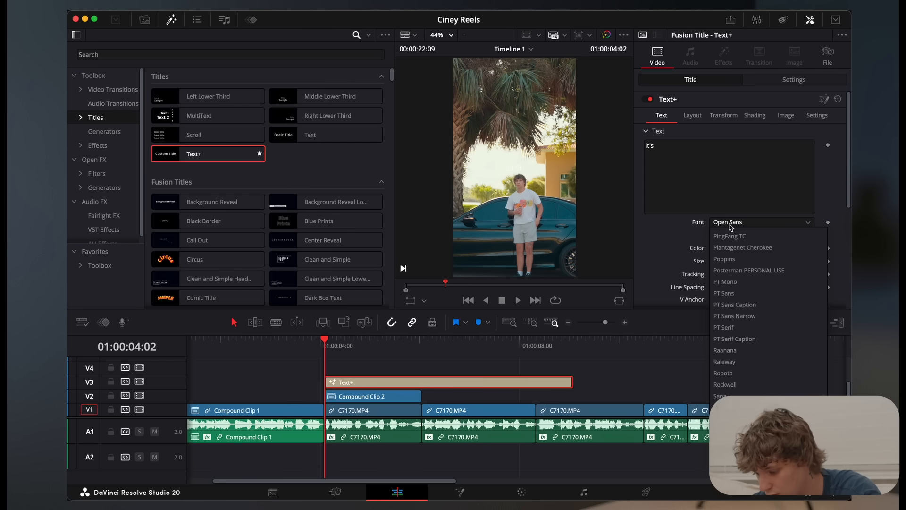
pyautogui.press('Return')
pyautogui.moveTo(726, 264); pyautogui.dragTo(741, 265)
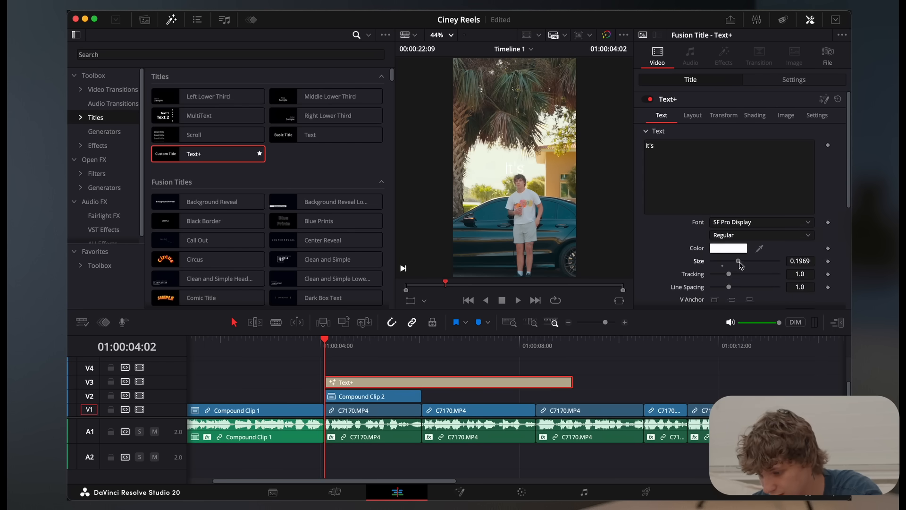
# Change the "It's" title's shading type to Gradient and move the white end stop slightly inward
pyautogui.click(755, 116)
pyautogui.scroll(-1, 793, 271)
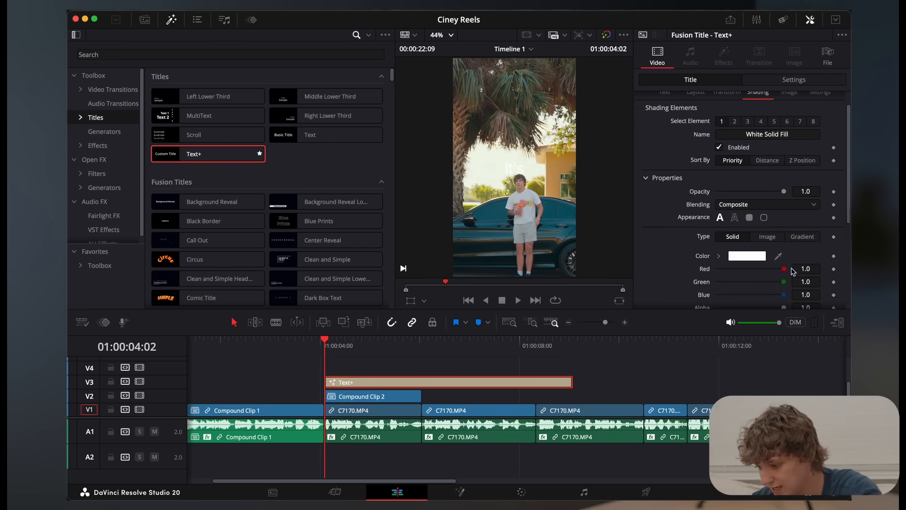
pyautogui.click(799, 239)
pyautogui.moveTo(820, 262); pyautogui.dragTo(812, 269)
pyautogui.click(716, 262)
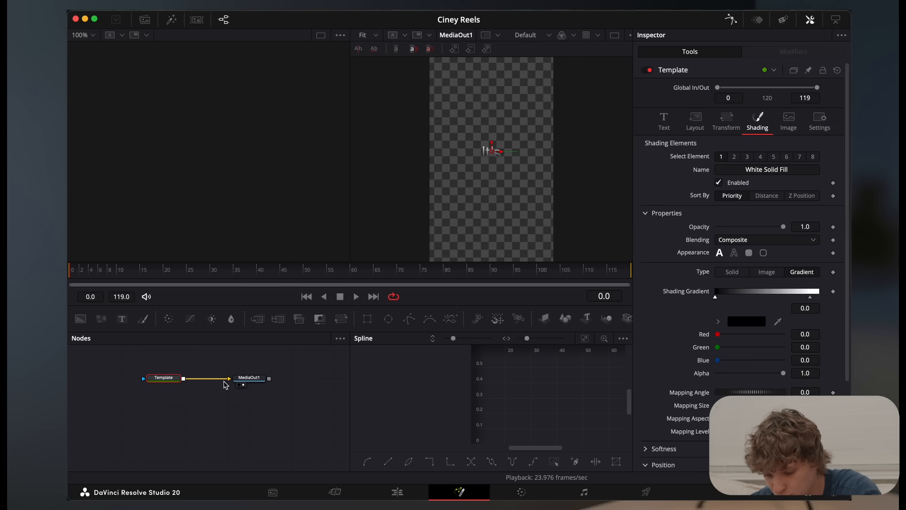
# Add a Soft Glow node after the title's Template node and set its Glow Size to 3.1
pyautogui.click(125, 380)
pyautogui.hotkey('shift', 'space')
pyautogui.write('soft')
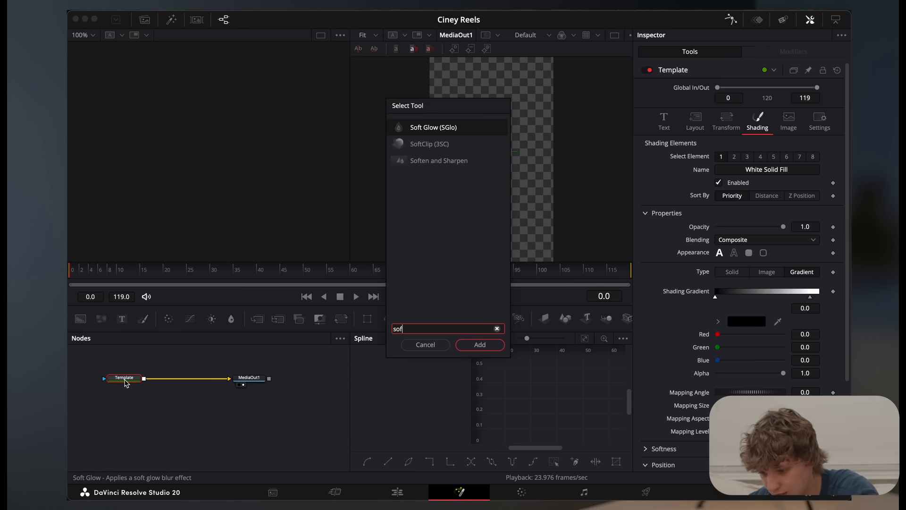
pyautogui.press('Return')
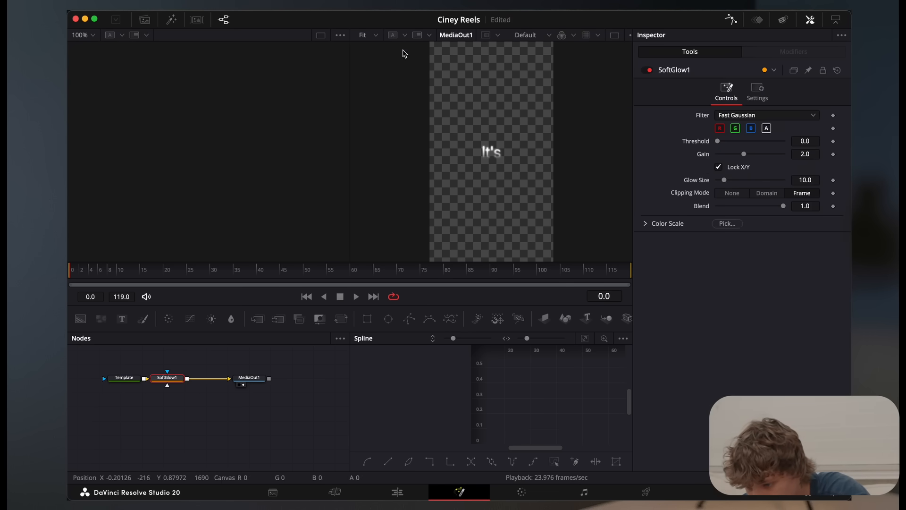
pyautogui.click(371, 35)
pyautogui.click(373, 93)
pyautogui.moveTo(476, 143); pyautogui.dragTo(472, 141)
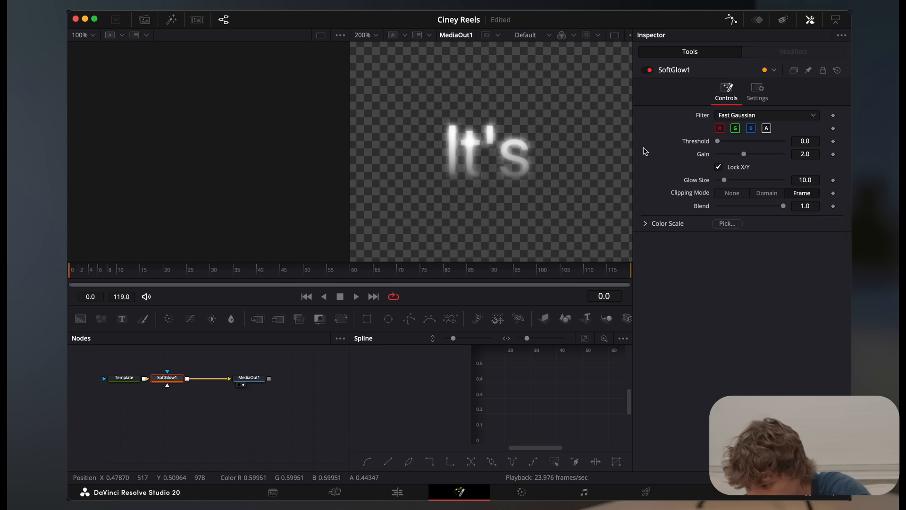
pyautogui.moveTo(730, 183); pyautogui.dragTo(722, 184)
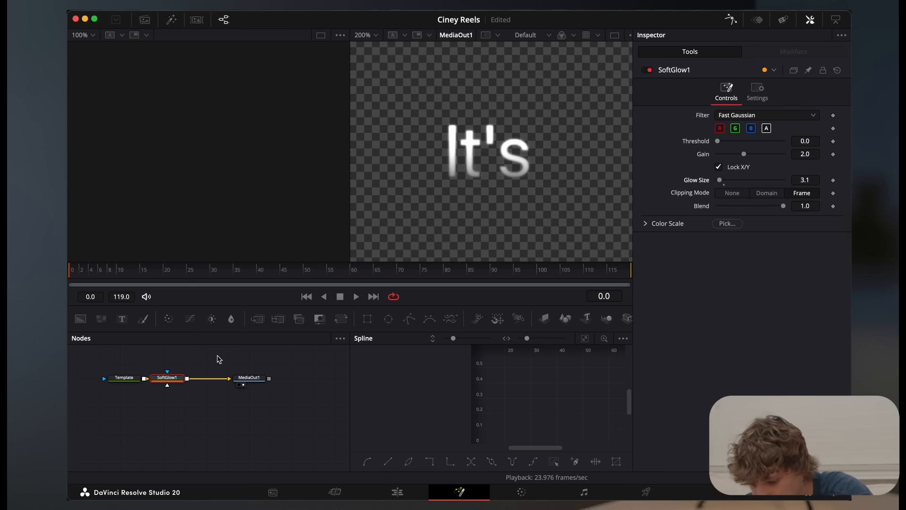
# Add a Transform node between the Soft Glow node and MediaOut1
pyautogui.hotkey('shift', 'space')
pyautogui.write('tt')
pyautogui.press('BackSpace')
pyautogui.write('ran')
pyautogui.press('Return')
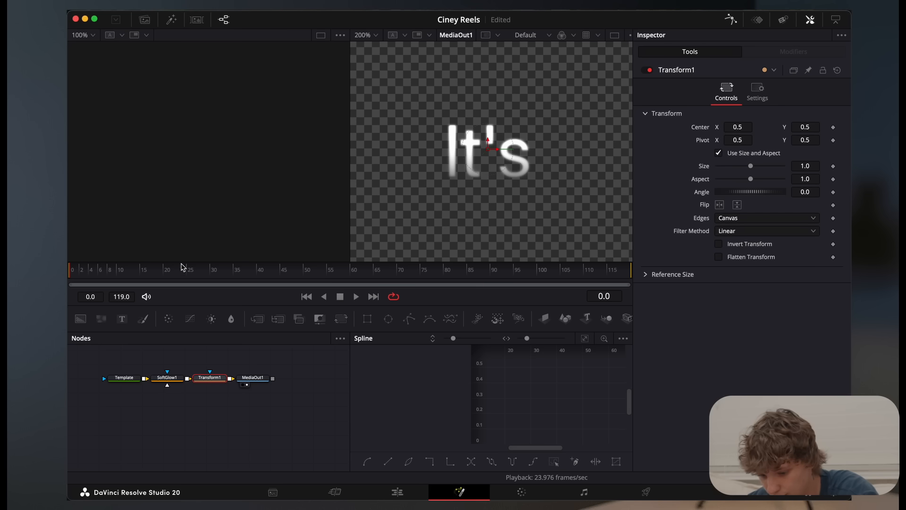
# Keyframe the Transform node's Center Y at 0.135 on frame 0 and at 0.5 on frame 18
pyautogui.moveTo(806, 128); pyautogui.dragTo(560, 139)
pyautogui.click(374, 35)
pyautogui.click(378, 49)
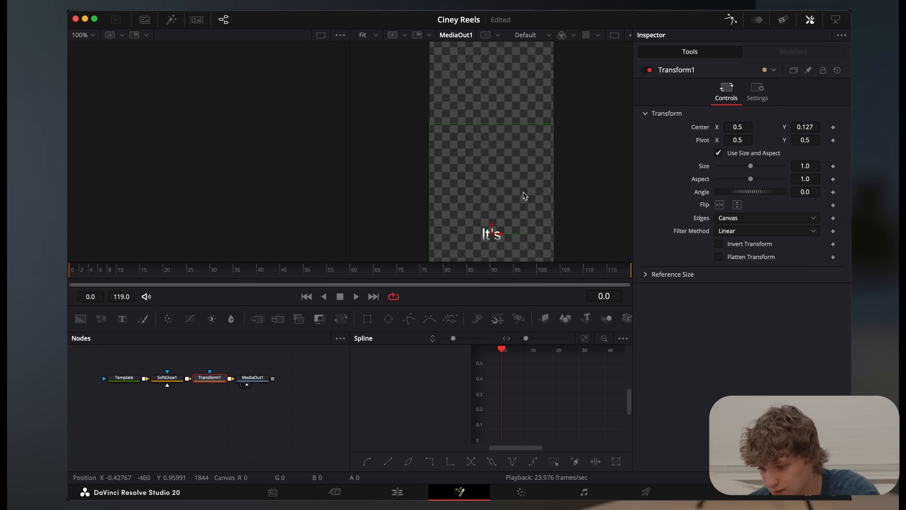
pyautogui.click(834, 127)
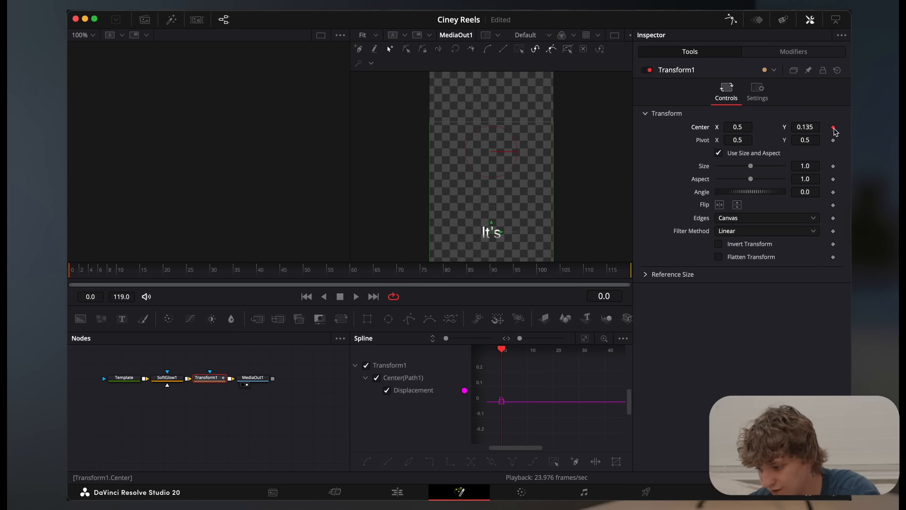
pyautogui.click(137, 281)
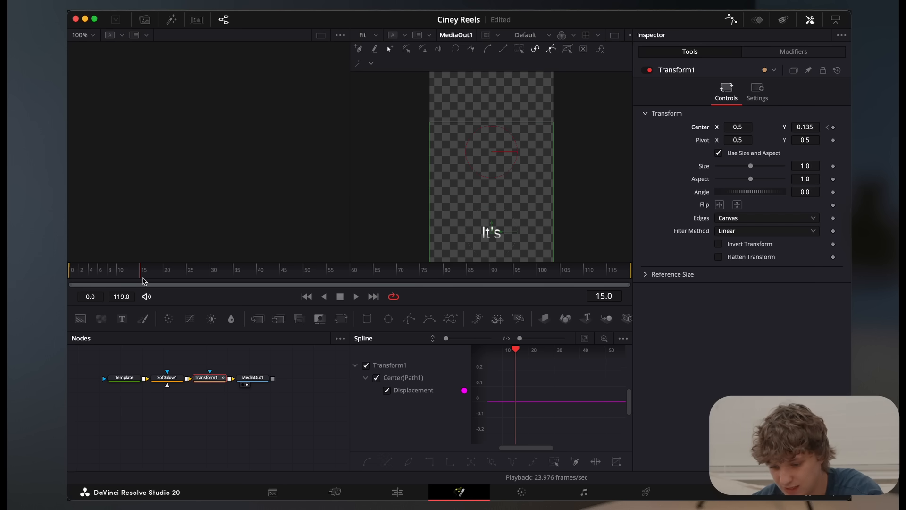
pyautogui.click(805, 128)
pyautogui.write('0.5')
pyautogui.press('Tab')
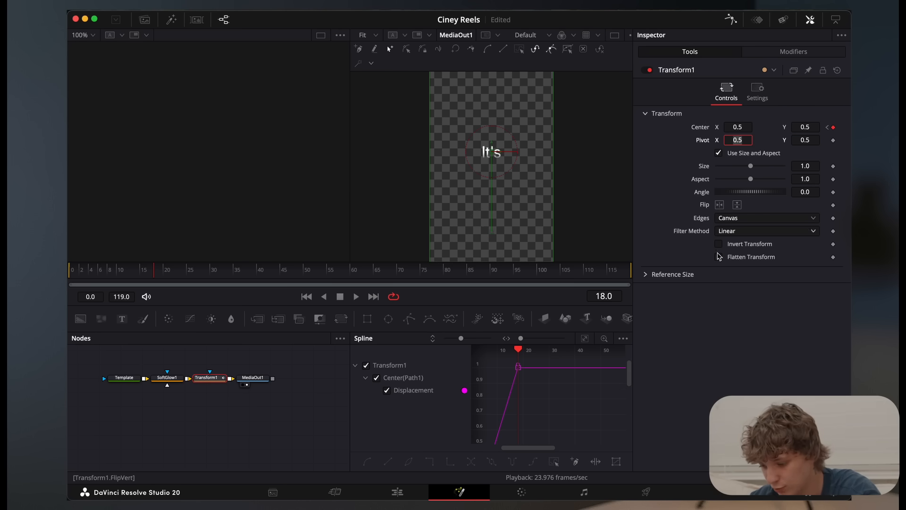
# Apply an Ease preset to both Center keyframes in the spline and play the text animation from frame 0
pyautogui.click(586, 339)
pyautogui.press('super+a')
pyautogui.rightClick(580, 416)
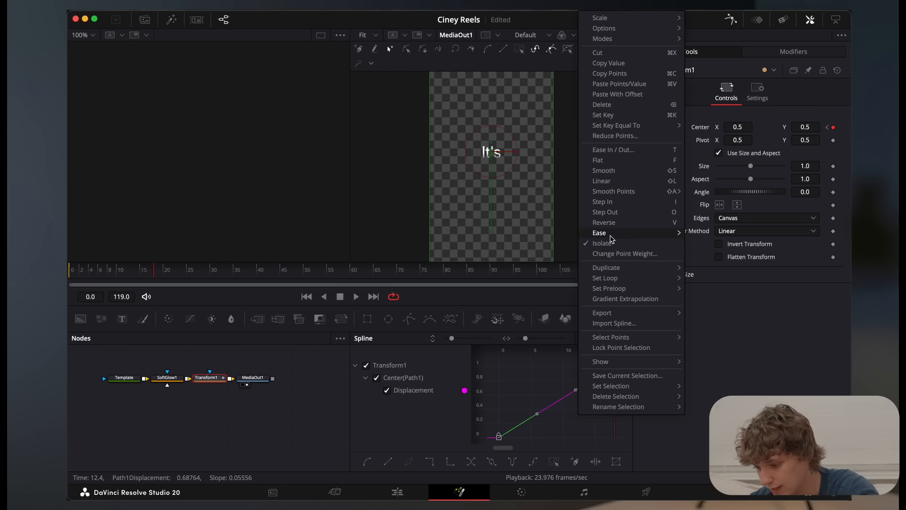
pyautogui.moveTo(612, 233)
pyautogui.click(708, 269)
pyautogui.click(68, 274)
pyautogui.press('space')
pyautogui.press('space')
pyautogui.moveTo(163, 271); pyautogui.dragTo(69, 273)
pyautogui.press('space')
pyautogui.press('space')
# Move the ending Center keyframe to about frame 14 and reapply an Ease preset to both keyframes
pyautogui.click(591, 388)
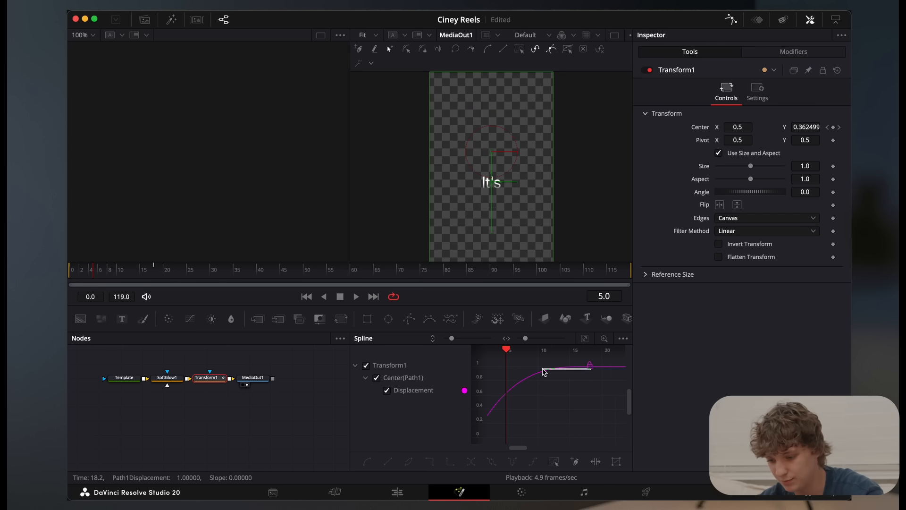
pyautogui.moveTo(591, 366); pyautogui.dragTo(560, 372)
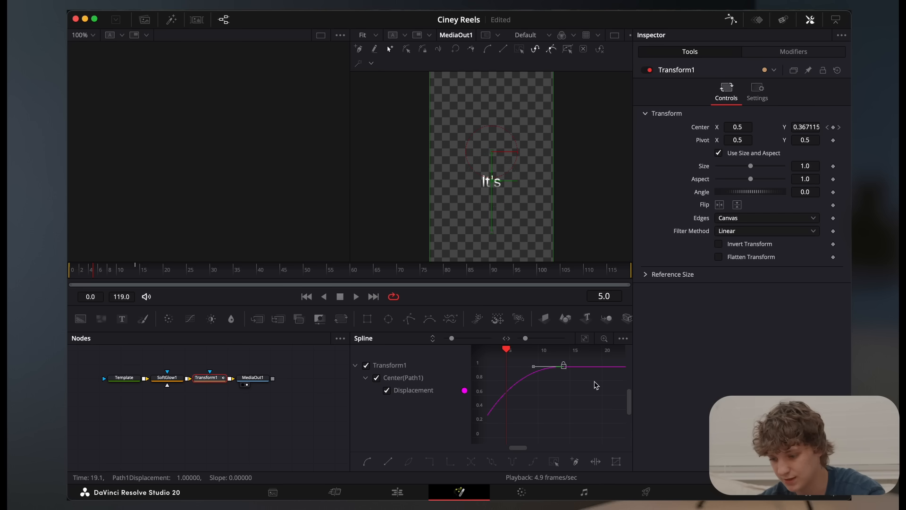
pyautogui.click(585, 338)
pyautogui.press('super+a')
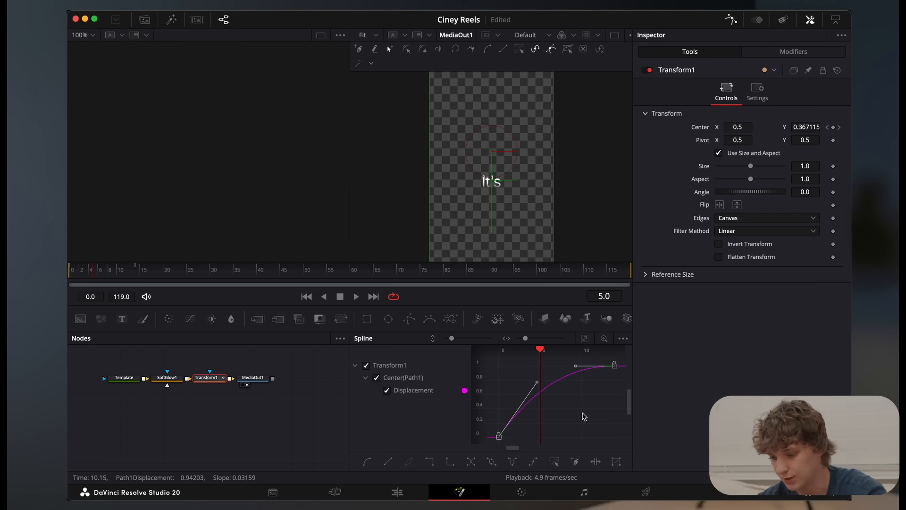
pyautogui.rightClick(583, 414)
pyautogui.moveTo(629, 234)
pyautogui.click(719, 263)
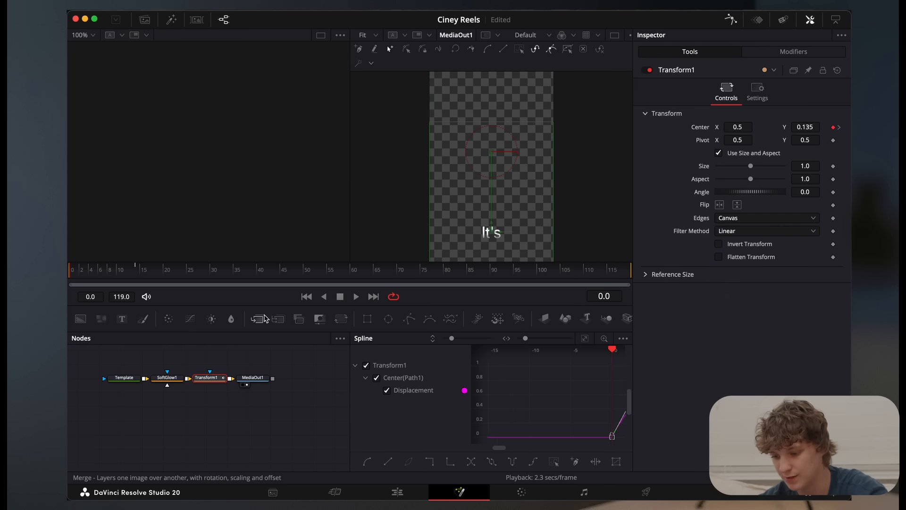
# Return to the edit timeline and play the animated "It's" title over the car clip
pyautogui.click(398, 492)
pyautogui.scroll(3, 350, 383)
pyautogui.scroll(-3, 349, 384)
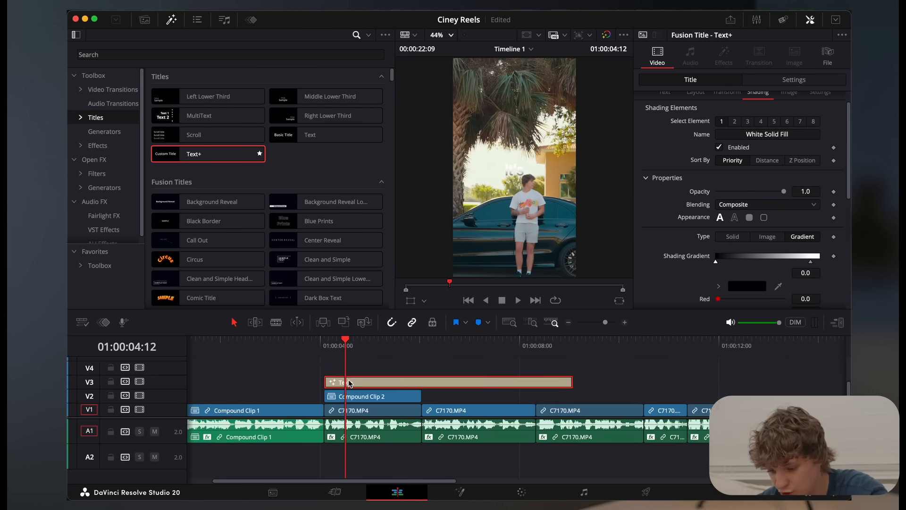
pyautogui.moveTo(326, 385); pyautogui.dragTo(333, 386)
pyautogui.scroll(3, 333, 386)
pyautogui.click(325, 346)
pyautogui.press('space')
pyautogui.click(327, 345)
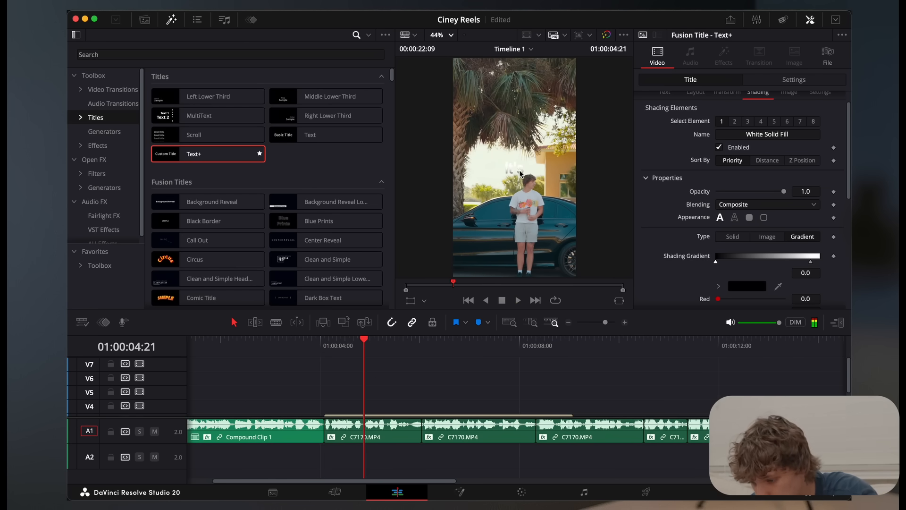
pyautogui.scroll(5, 520, 174)
pyautogui.scroll(-3, 406, 370)
# Reopen the "It's" title's Fusion composition, set the Soft Glow's Glow Size to 0.0 and inspect the text at 200%
pyautogui.click(399, 385)
pyautogui.click(468, 492)
pyautogui.click(177, 380)
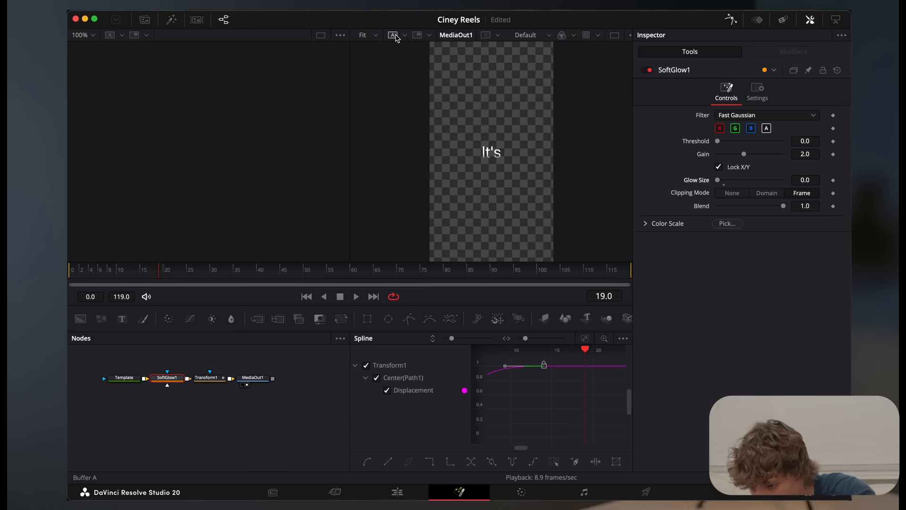
pyautogui.click(377, 36)
pyautogui.click(369, 92)
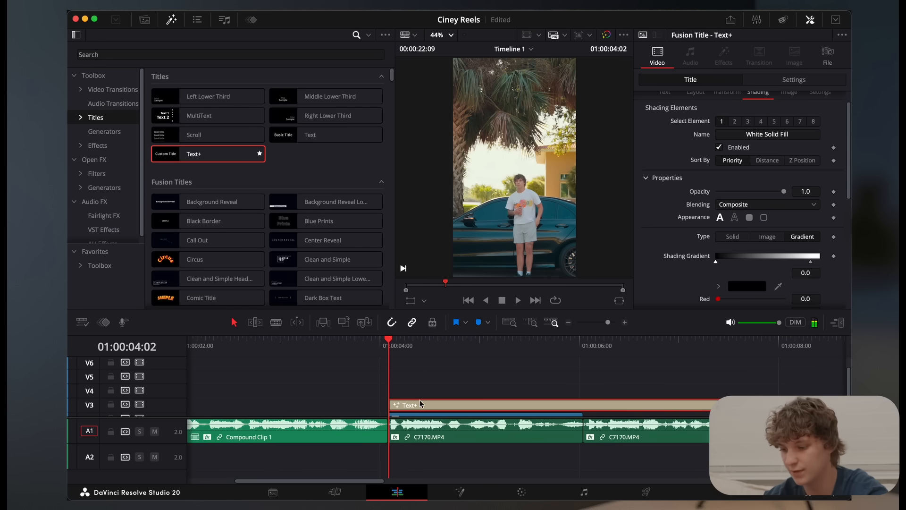
# Duplicate the "It's" title onto V4 slightly after the original and set the copy's text to "A"
pyautogui.press('space')
pyautogui.press('space')
pyautogui.moveTo(427, 409); pyautogui.dragTo(448, 387)
pyautogui.moveTo(701, 165); pyautogui.dragTo(598, 86)
pyautogui.write('A')
# Play back the stacked "It's a simple 3 step process" titles from 01:00:04:02
pyautogui.press('space')
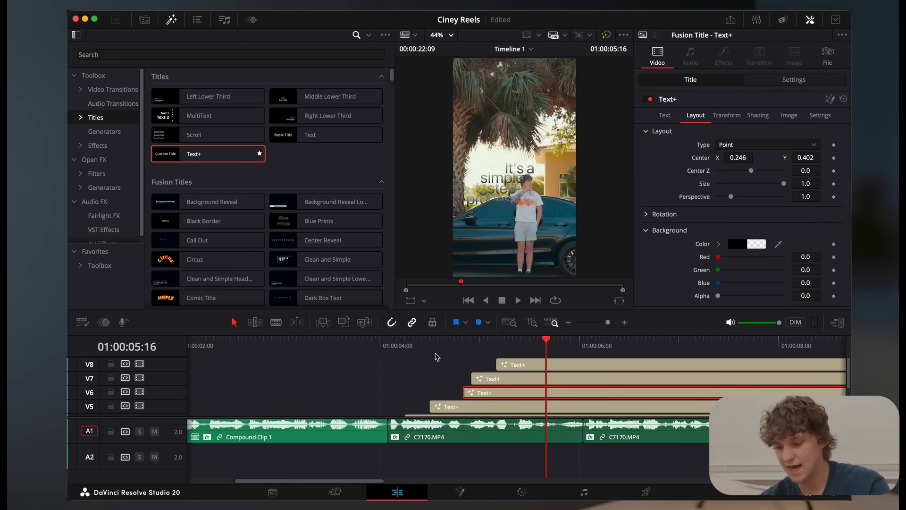
pyautogui.click(417, 348)
pyautogui.press('space')
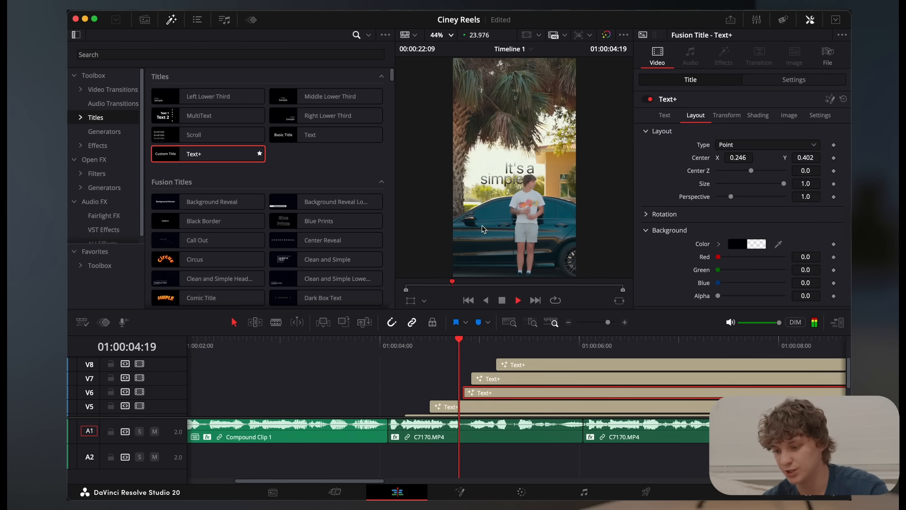
pyautogui.press('space')
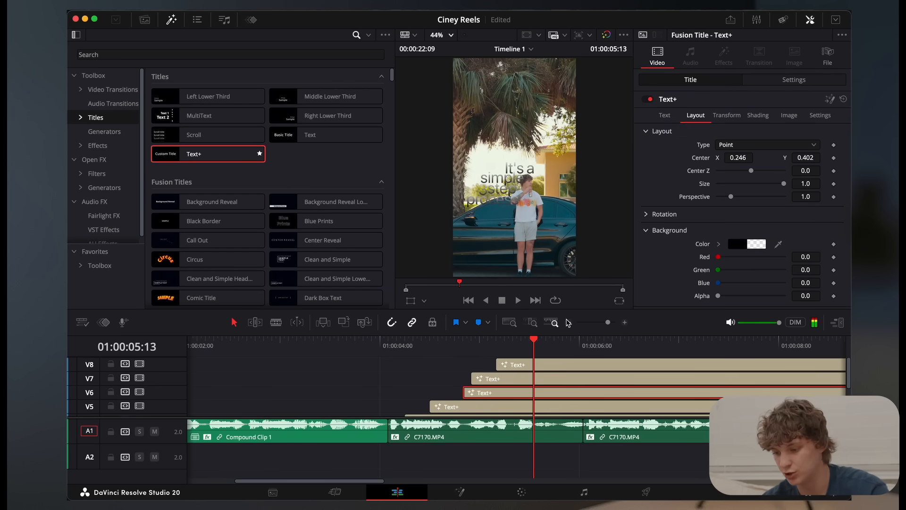
pyautogui.click(569, 323)
pyautogui.scroll(-4, 394, 400)
pyautogui.click(289, 350)
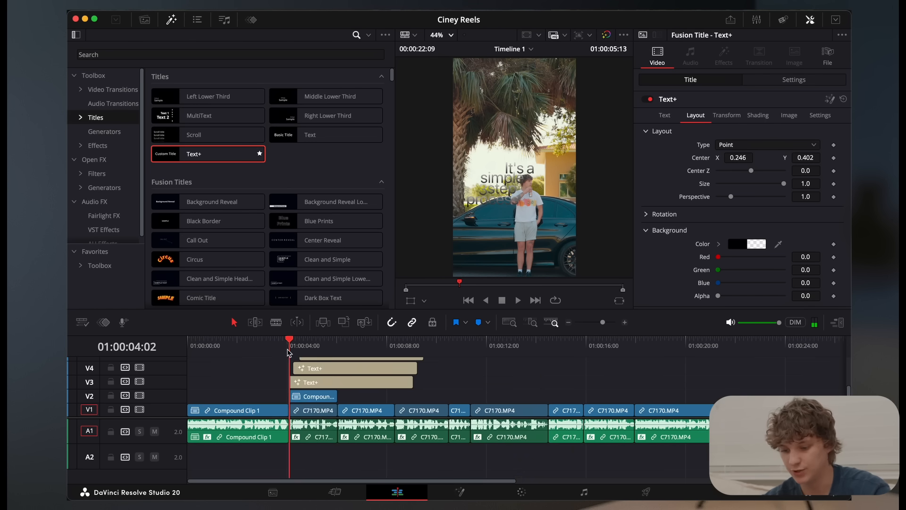
pyautogui.press('space')
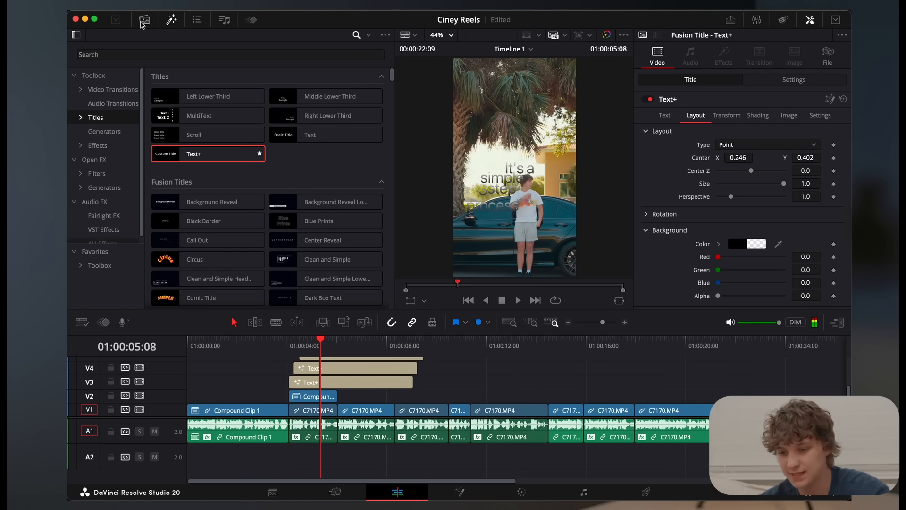
# Open the Text design template timeline from the MotionText Pro bin and preview "The authority Content System" title group
pyautogui.click(145, 19)
pyautogui.click(105, 70)
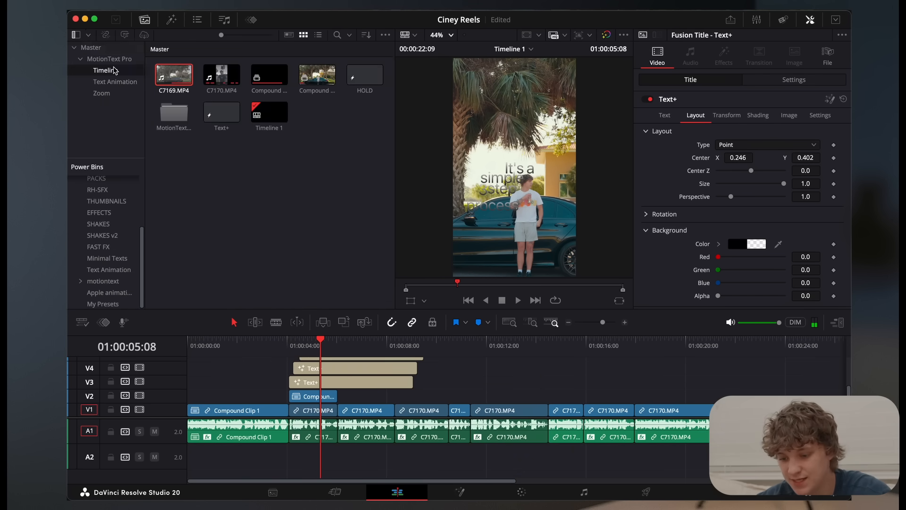
pyautogui.click(226, 73)
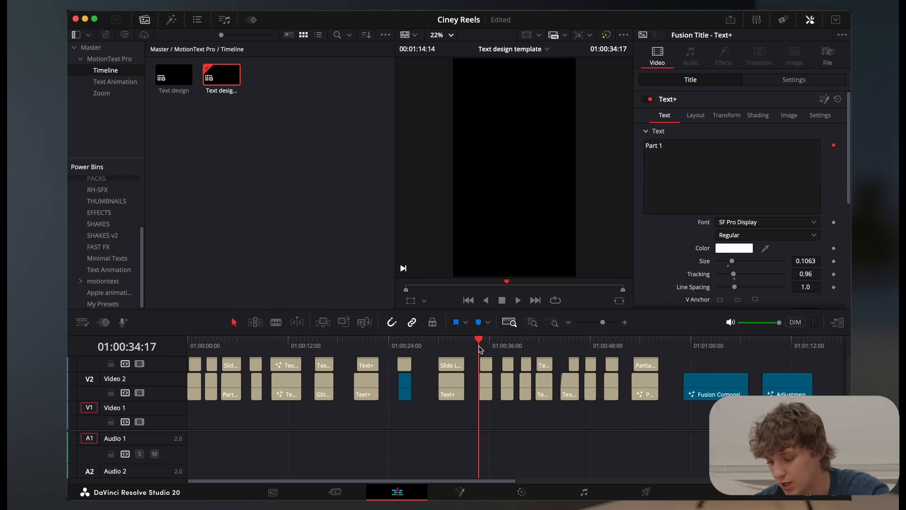
pyautogui.click(363, 386)
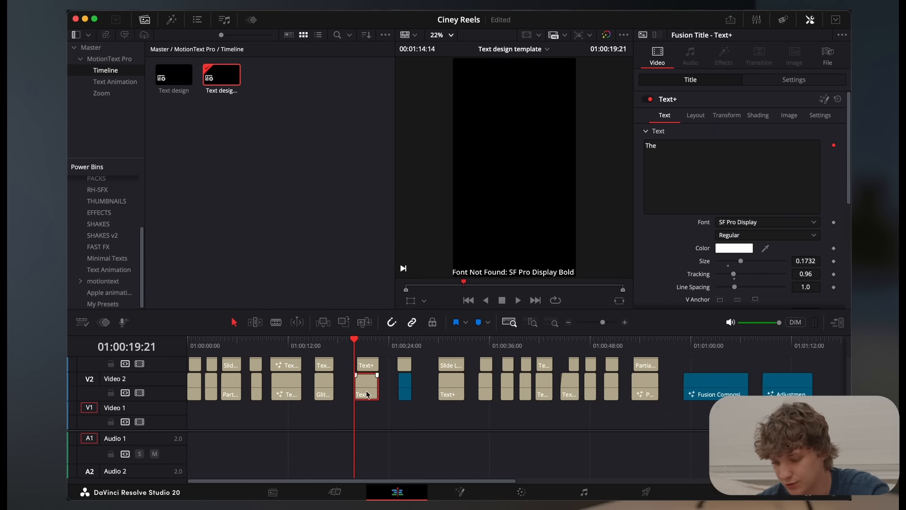
pyautogui.press('space')
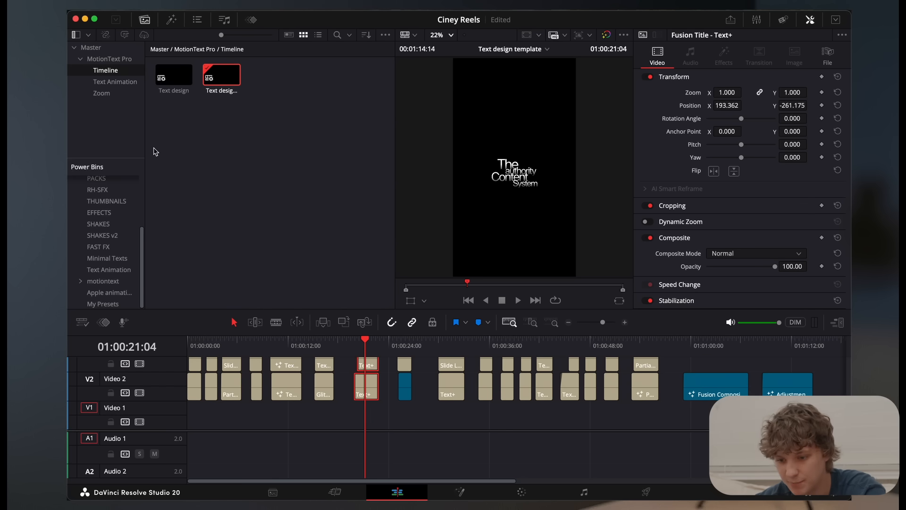
# Reopen Timeline 1 and place the copied template titles from V2 upward near 01:00:16:00
pyautogui.click(90, 47)
pyautogui.click(281, 115)
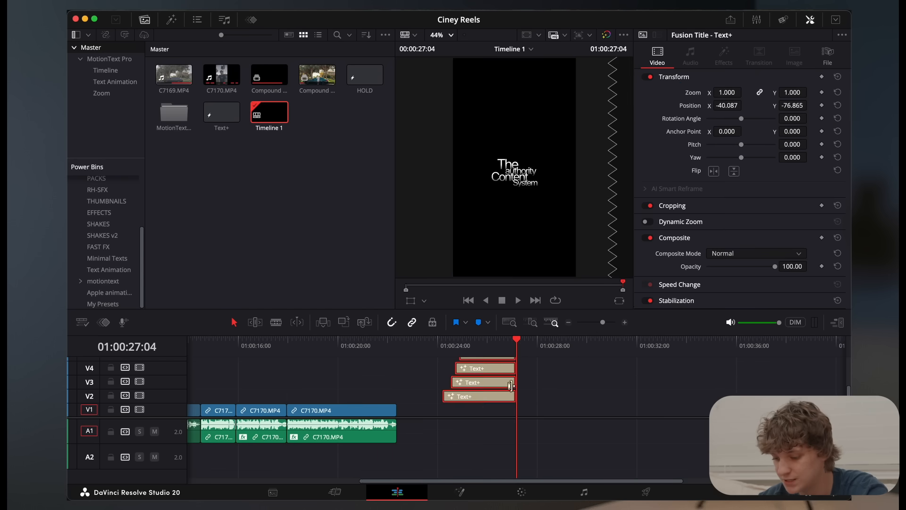
pyautogui.moveTo(494, 399); pyautogui.dragTo(280, 401)
pyautogui.hscroll(-5, 280, 400)
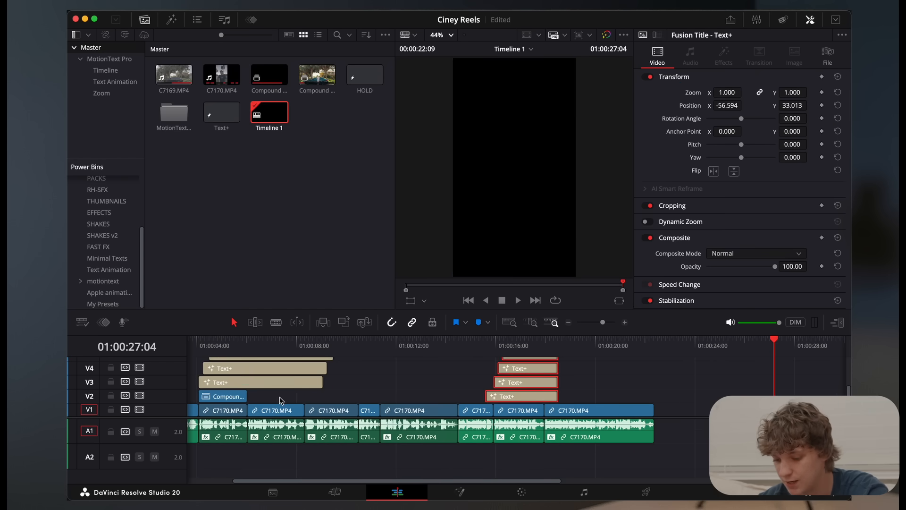
# Delete the hand-made Text+ titles and move the template titles into their place above the car compound clip
pyautogui.moveTo(345, 388); pyautogui.dragTo(276, 365)
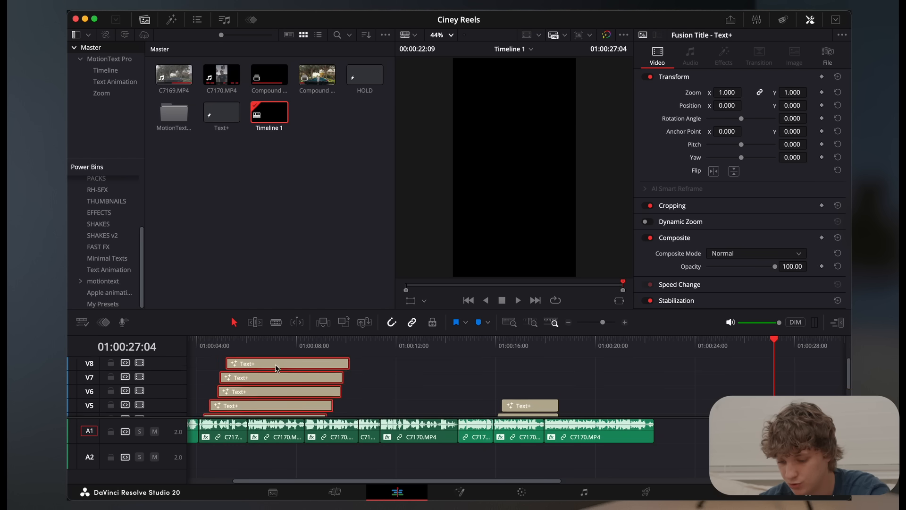
pyautogui.press('Delete')
pyautogui.moveTo(573, 396); pyautogui.dragTo(230, 394)
pyautogui.scroll(-4, 525, 380)
pyautogui.click(199, 346)
# Examine the "it's a simple 3 step process" template titles enlarged over black and play them from 01:00:04:02
pyautogui.click(335, 380)
pyautogui.scroll(5, 507, 200)
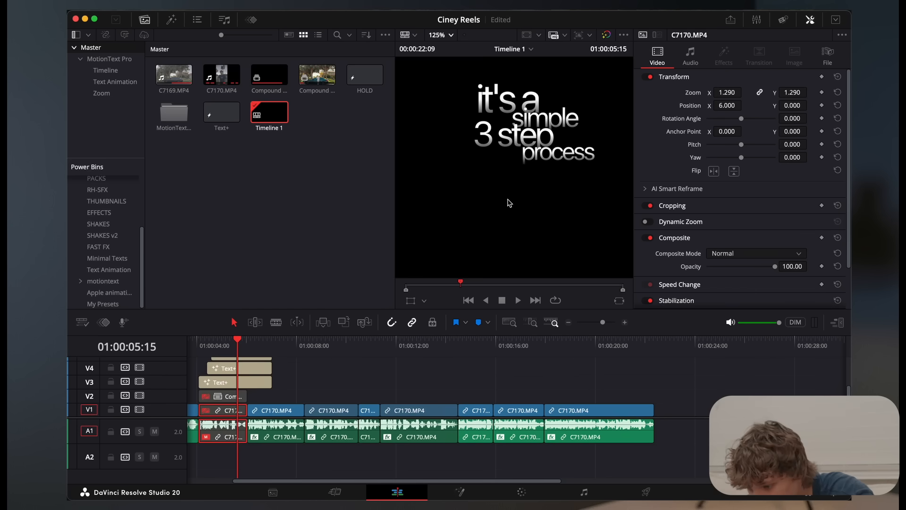
pyautogui.hscroll(2, 509, 203)
pyautogui.scroll(2, 510, 203)
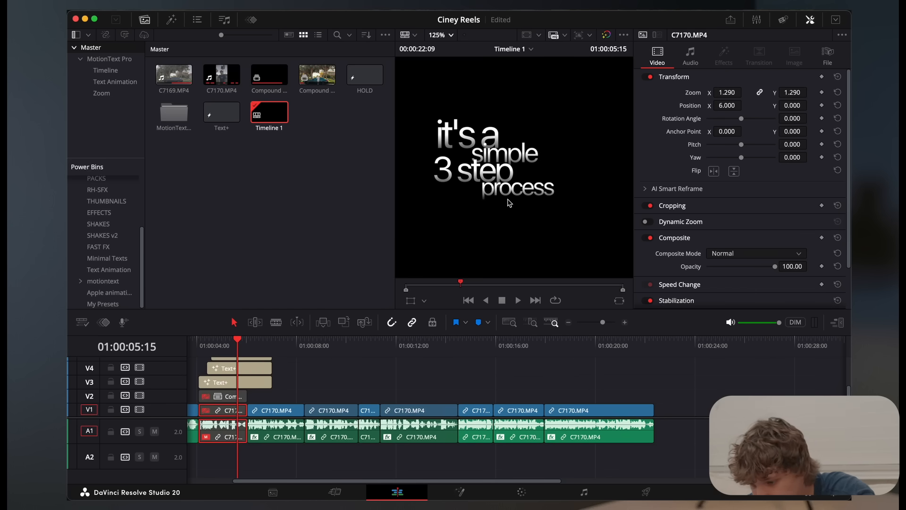
pyautogui.click(200, 345)
pyautogui.press('space')
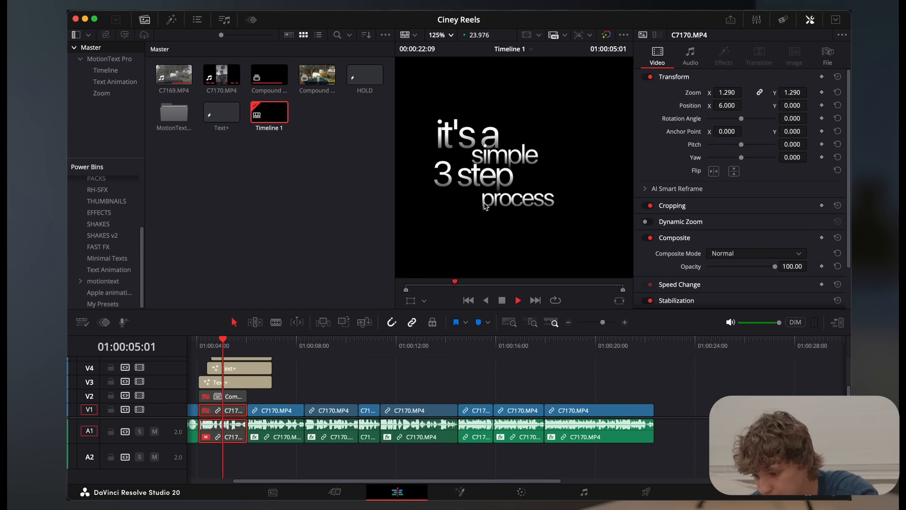
pyautogui.press('space')
# Re-enable the car compound clip on V2 and play the titles over it from 01:00:04:02
pyautogui.click(202, 348)
pyautogui.click(219, 395)
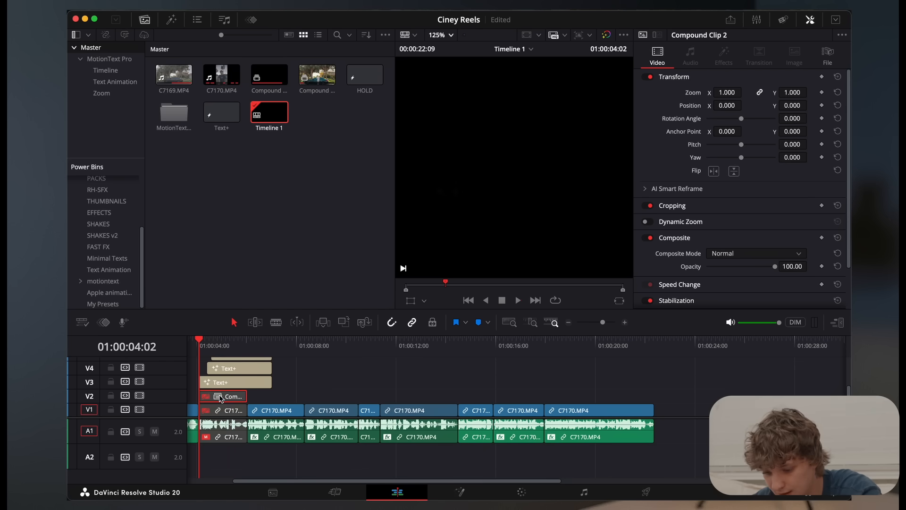
pyautogui.press('d')
pyautogui.press('space')
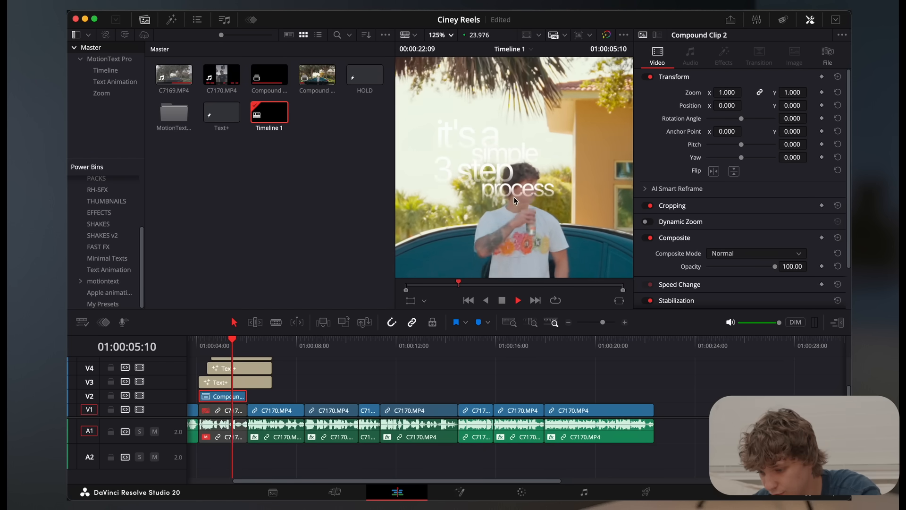
# Recolour the "it's a" title's gradient shading to black fading out at the base, with the black stop at about 0.587
pyautogui.click(259, 380)
pyautogui.click(765, 120)
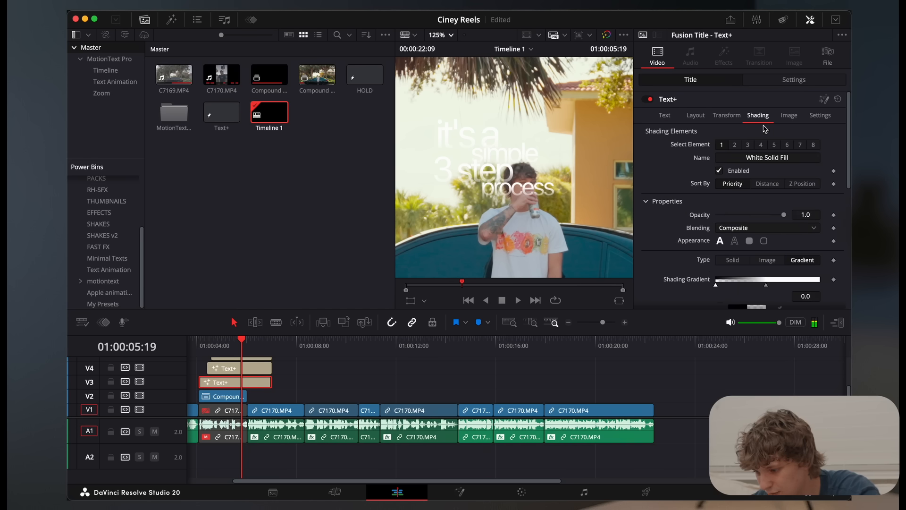
pyautogui.moveTo(766, 286)
pyautogui.mouseDown()
pyautogui.moveTo(798, 287)
pyautogui.moveTo(729, 287)
pyautogui.moveTo(741, 293)
pyautogui.mouseUp()
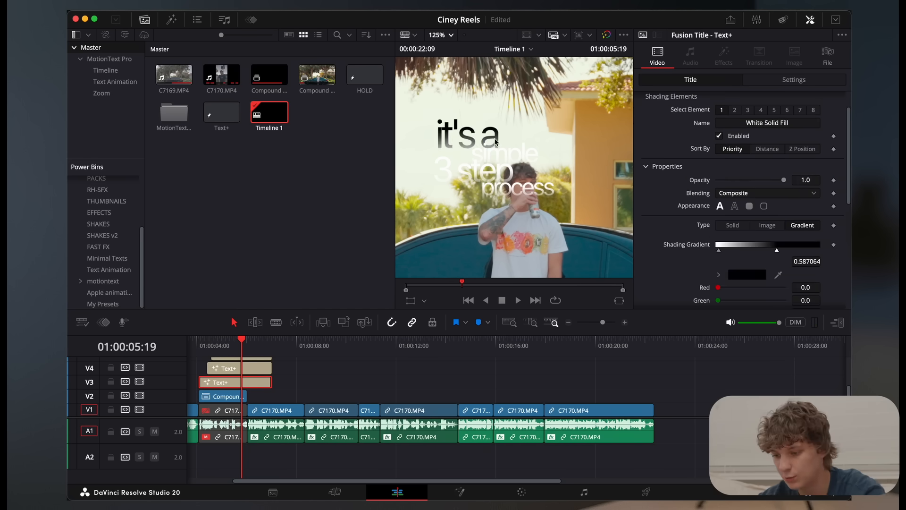
pyautogui.scroll(5, 487, 140)
pyautogui.moveTo(437, 138); pyautogui.dragTo(503, 166)
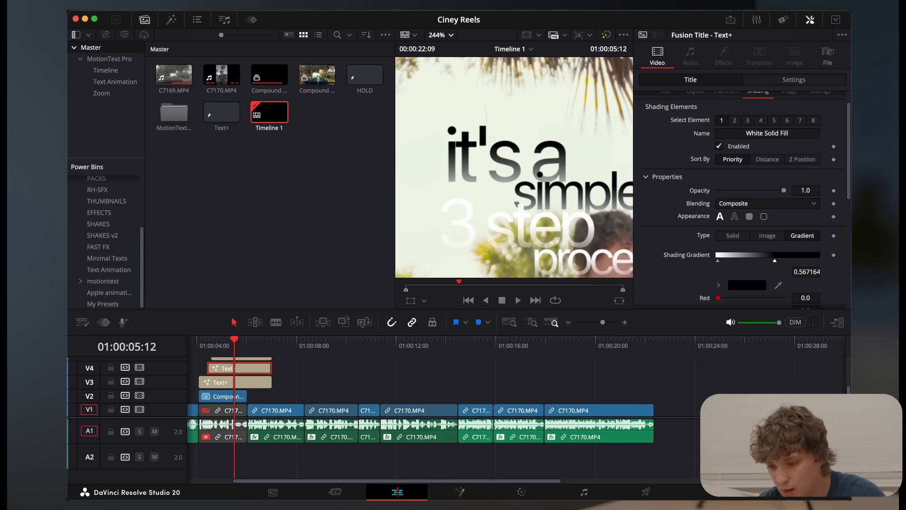
# Create single-line subtitles from the timeline audio with automatic language, the Subtitle Default preset and a gap of 0 frames
pyautogui.click(231, 5)
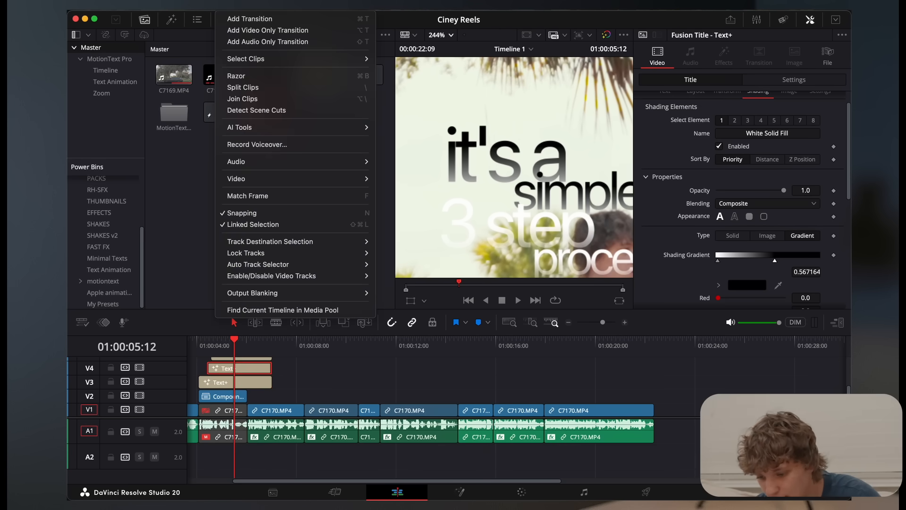
pyautogui.moveTo(258, 128)
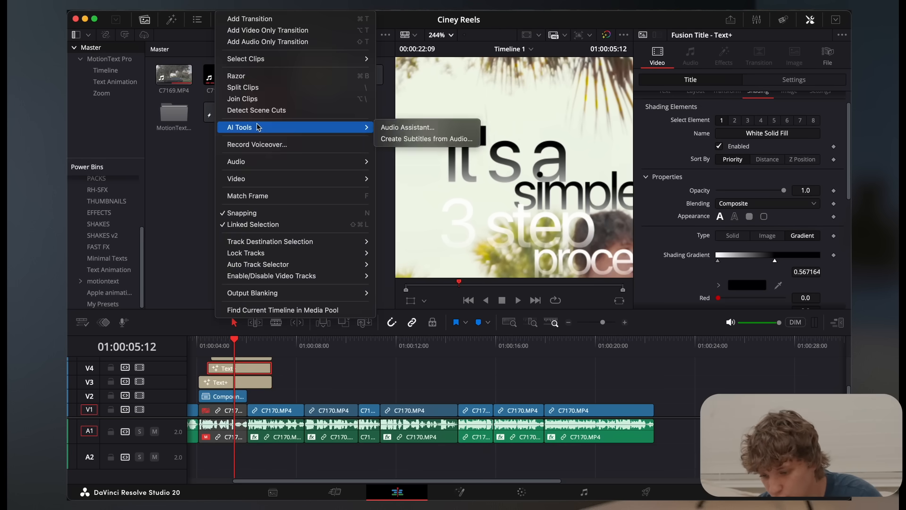
pyautogui.click(425, 138)
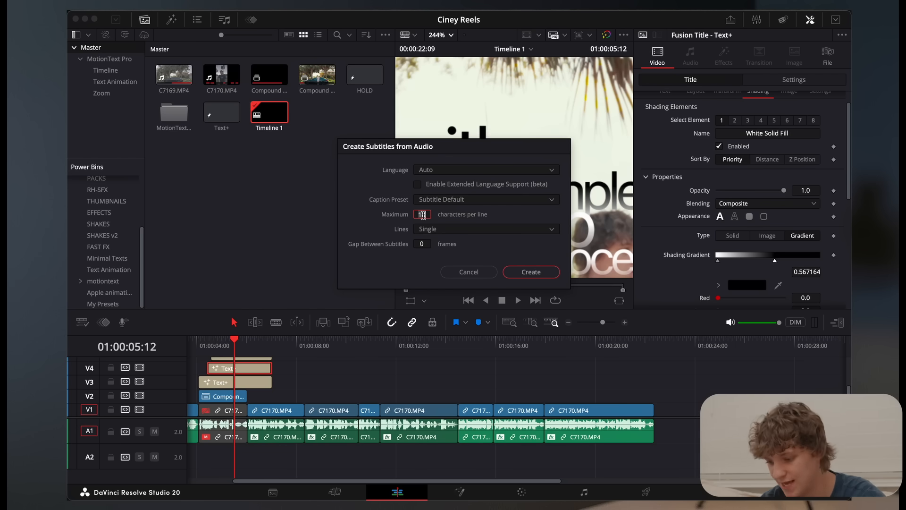
pyautogui.press('Return')
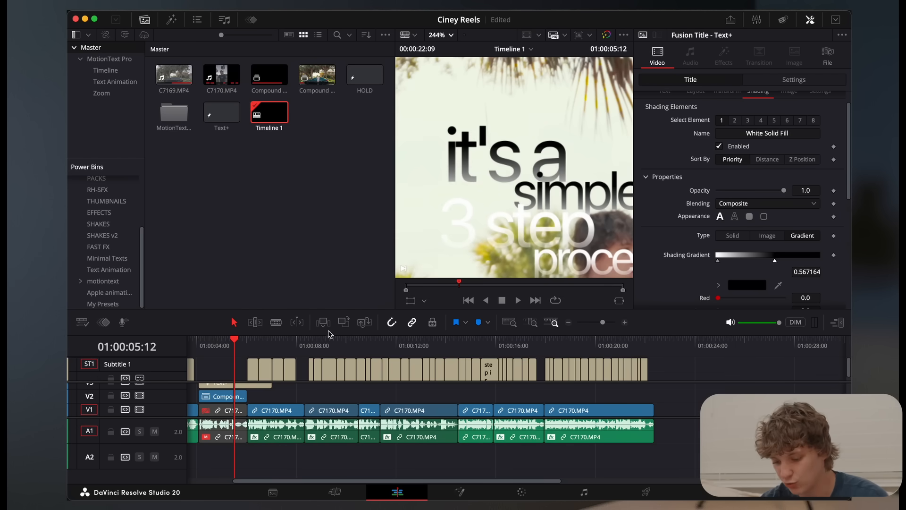
# Raise the captions of the whole Subtitle 1 track to a Y position of 868
pyautogui.moveTo(267, 354); pyautogui.dragTo(336, 356)
pyautogui.click(451, 35)
pyautogui.click(449, 50)
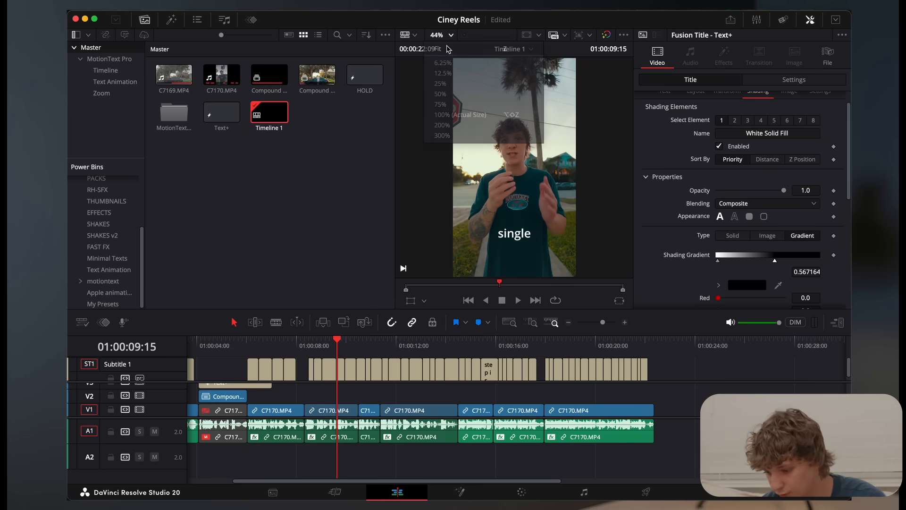
pyautogui.click(339, 372)
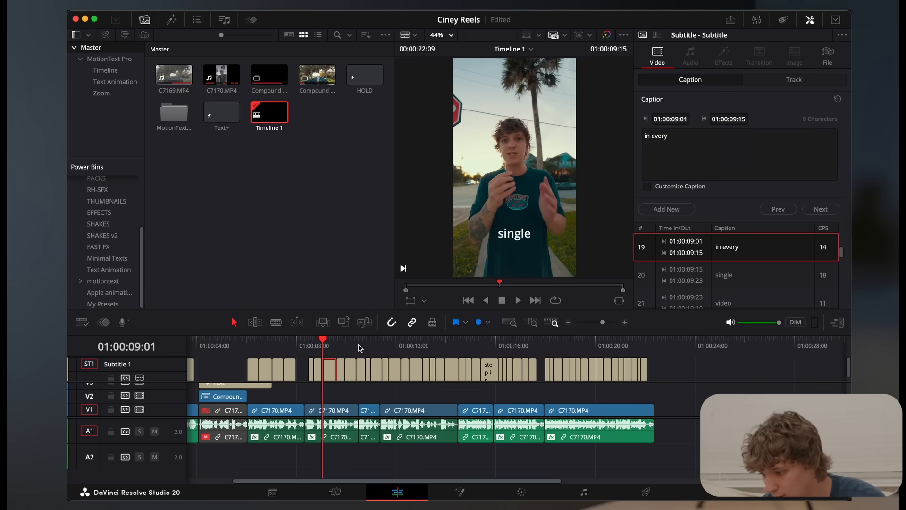
pyautogui.click(794, 83)
pyautogui.scroll(-5, 784, 168)
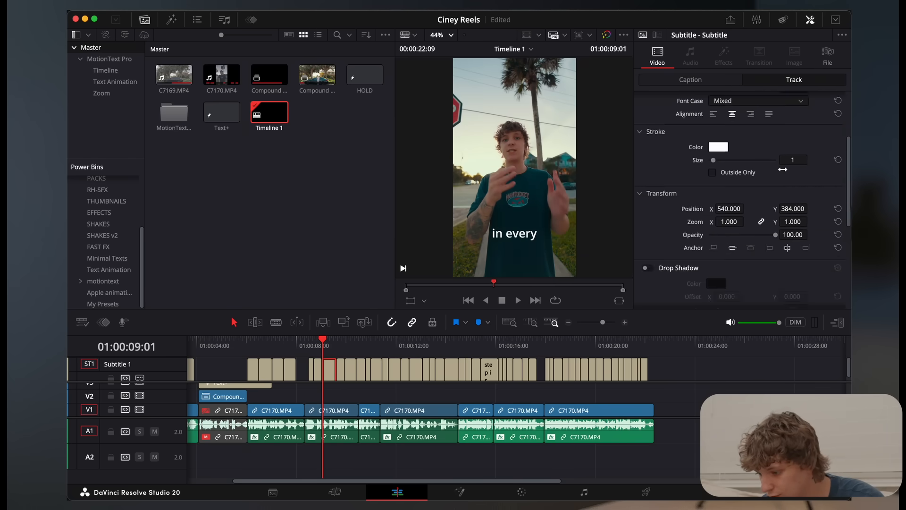
pyautogui.moveTo(787, 212); pyautogui.dragTo(790, 212)
# Set the subtitle track's font to Apple Garamond Bold and play the captions from 01:00:09:01
pyautogui.scroll(5, 756, 189)
pyautogui.click(733, 105)
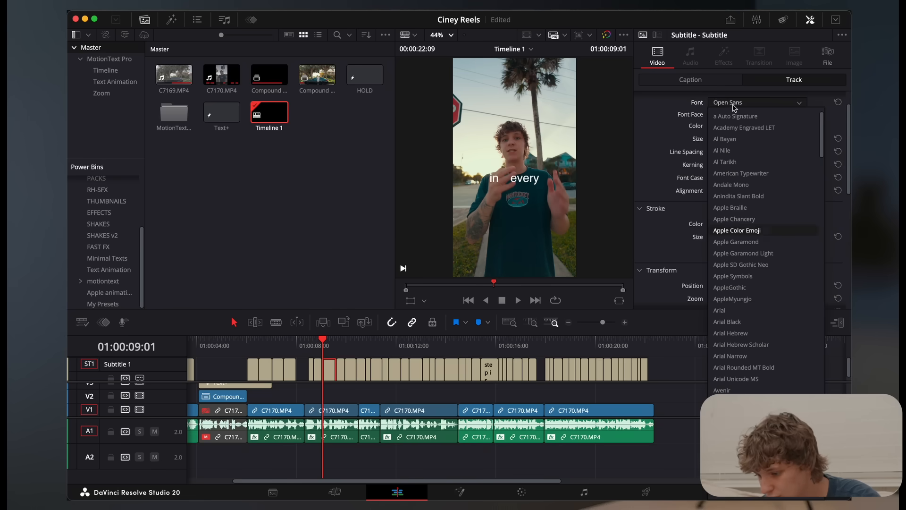
pyautogui.press('Down')
pyautogui.press('Return')
pyautogui.press('space')
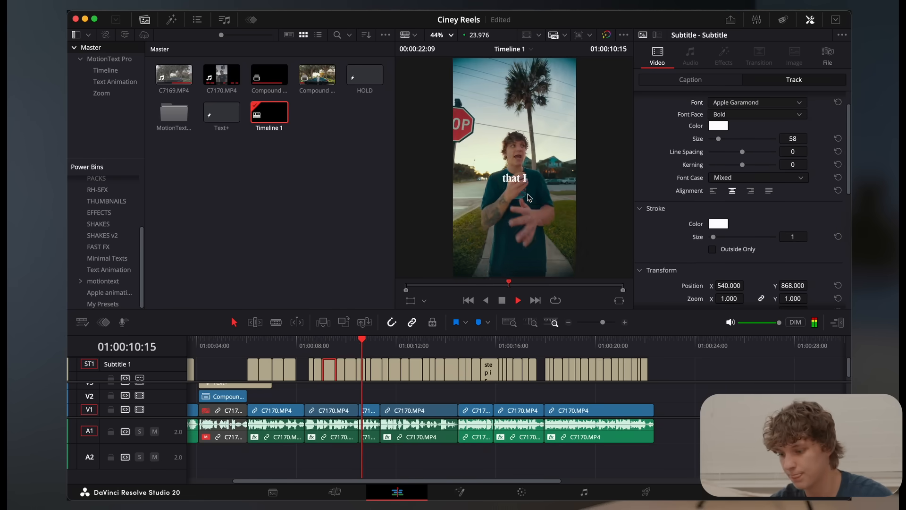